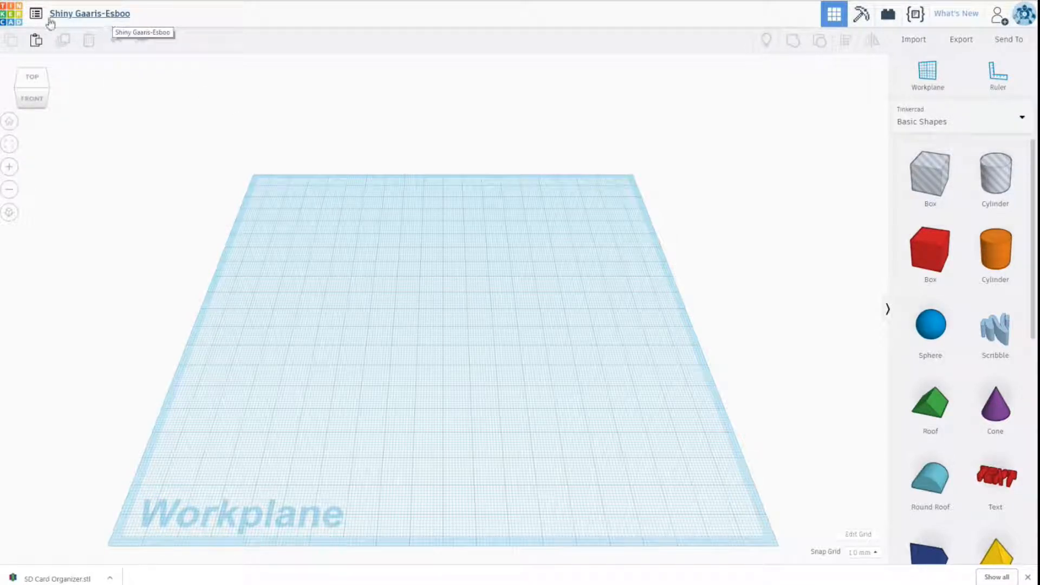
Rename the design to "SD Card Organizer".
left_click(86, 16)
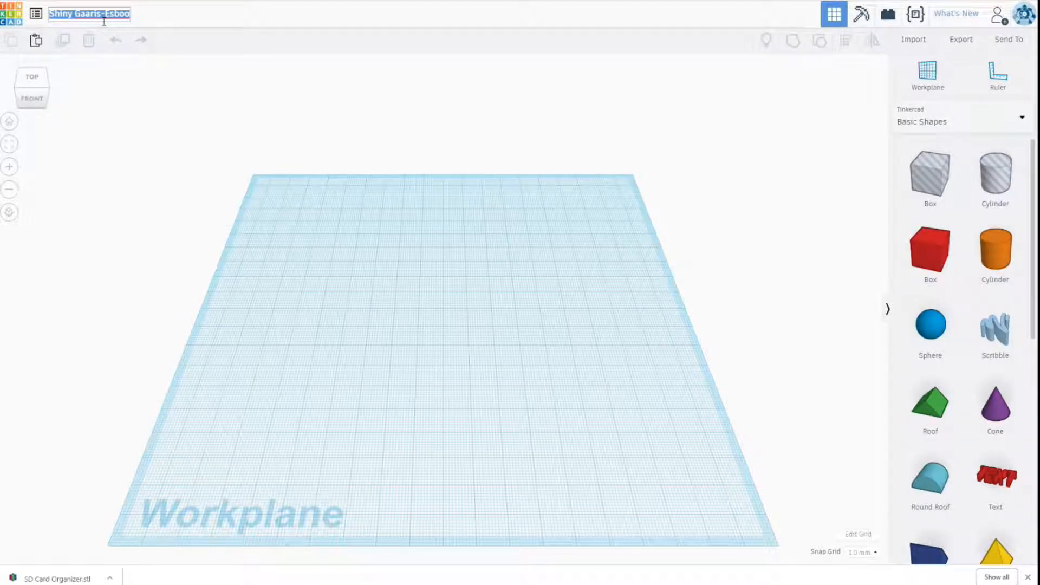
type("SD Card Organizer")
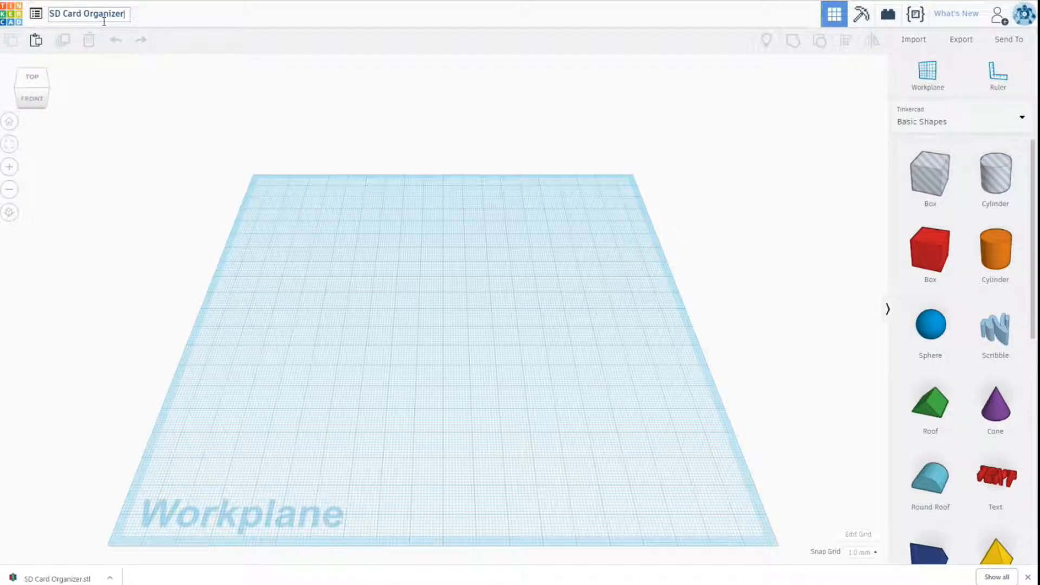
key("Return")
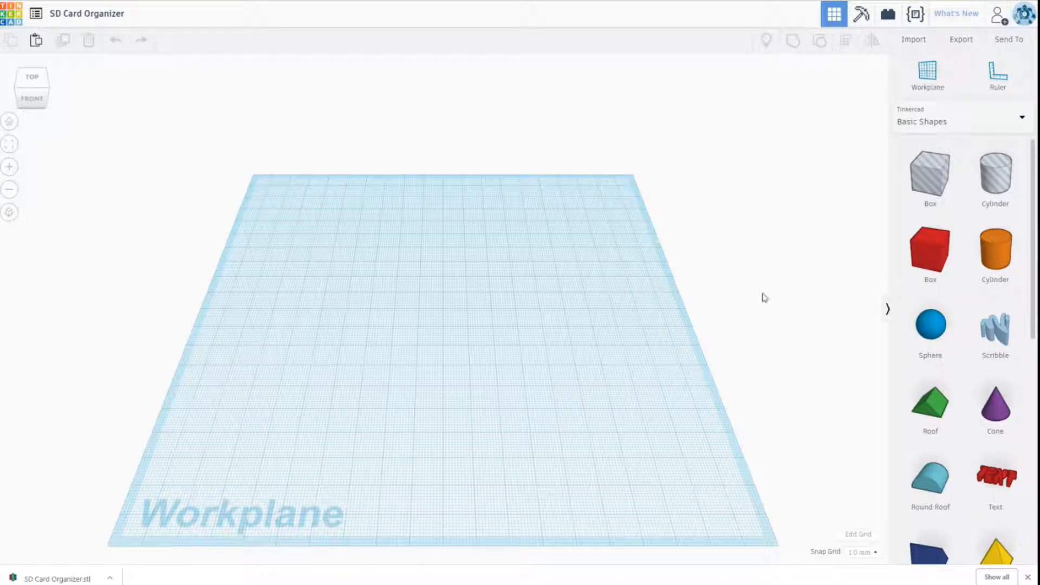
Place a hole box on the front half of the workplane and a ruler just outside its front-left corner.
left_click(929, 174)
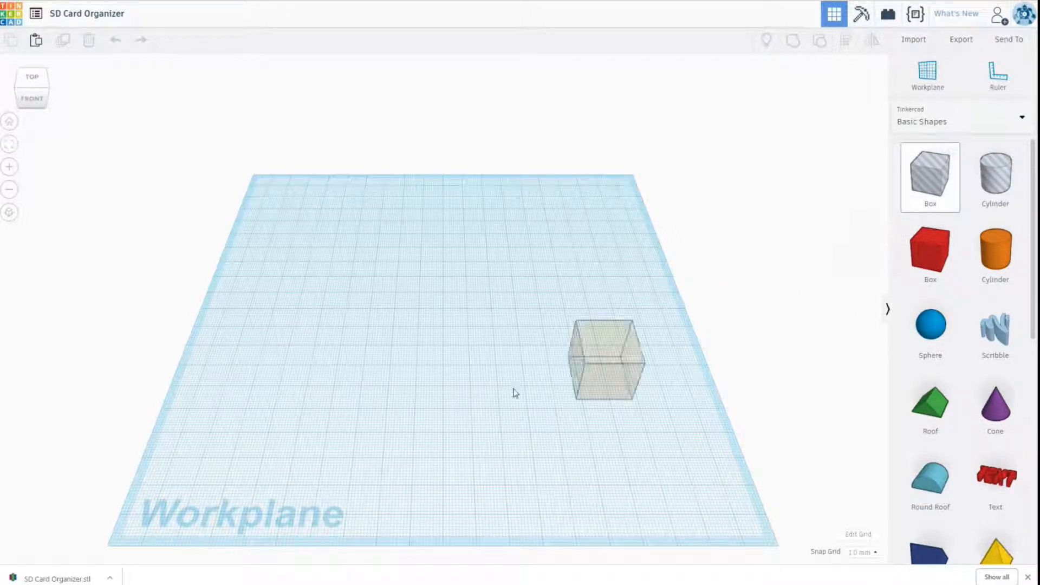
left_click(379, 417)
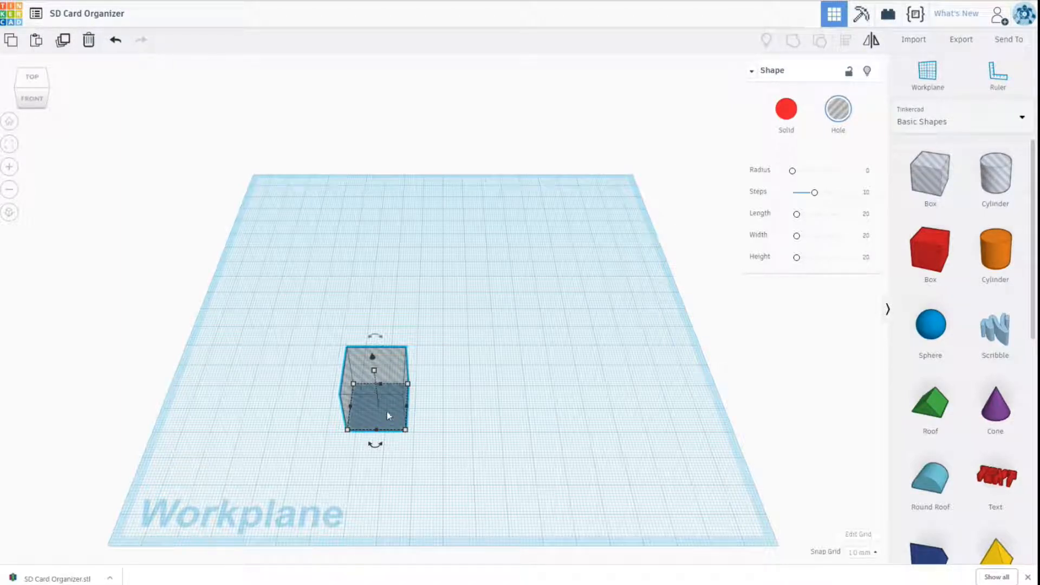
left_click(996, 81)
left_click(457, 420)
left_click(252, 450)
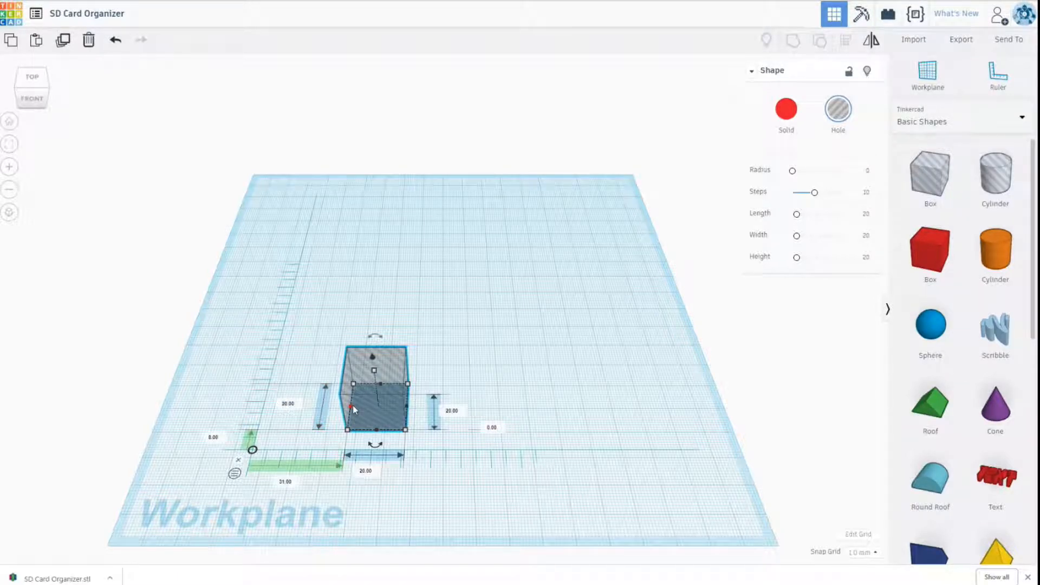
Set the hole box's depth and width on the workplane to 60 mm each.
key("f")
left_click(333, 334)
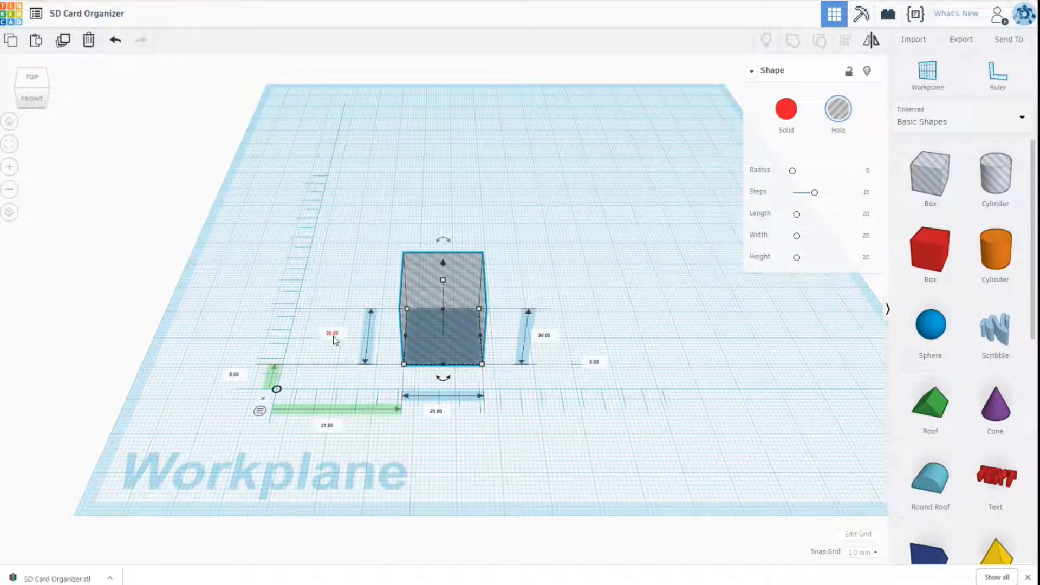
type("60")
key("Return")
left_click(437, 411)
type("60")
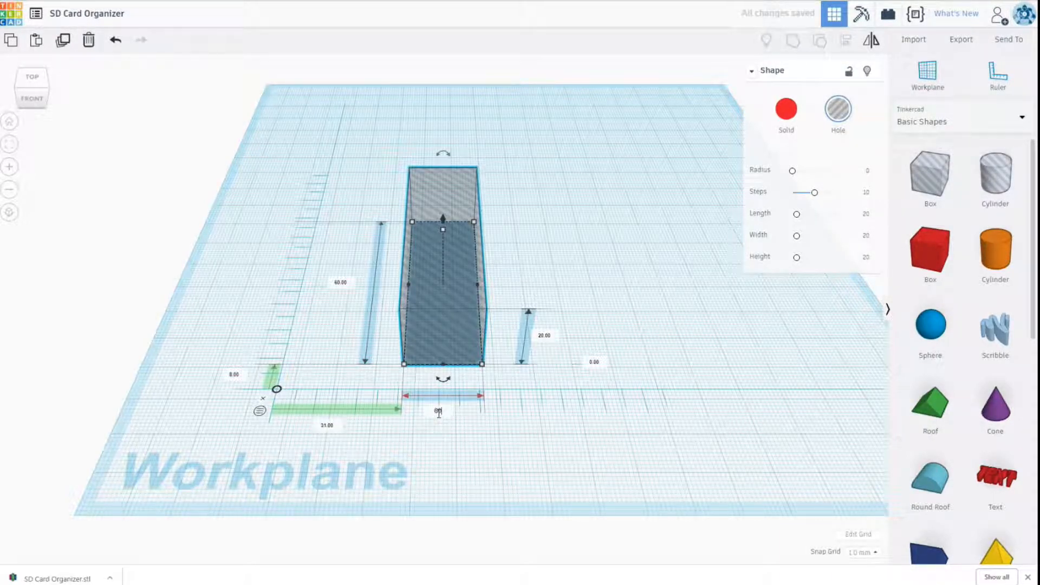
key("Return")
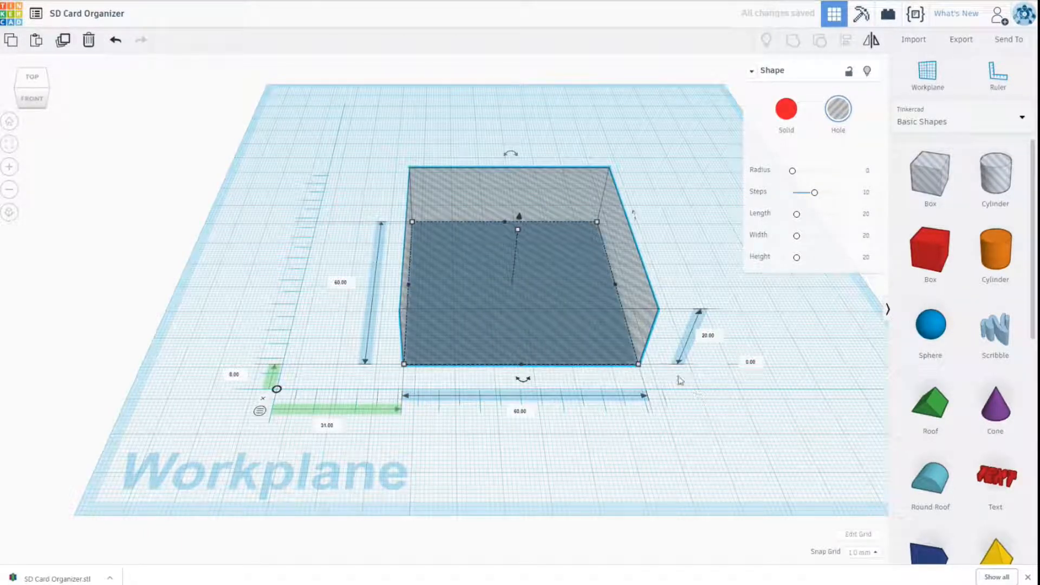
scroll(724, 418, "down", 1)
scroll(704, 403, "down", 3)
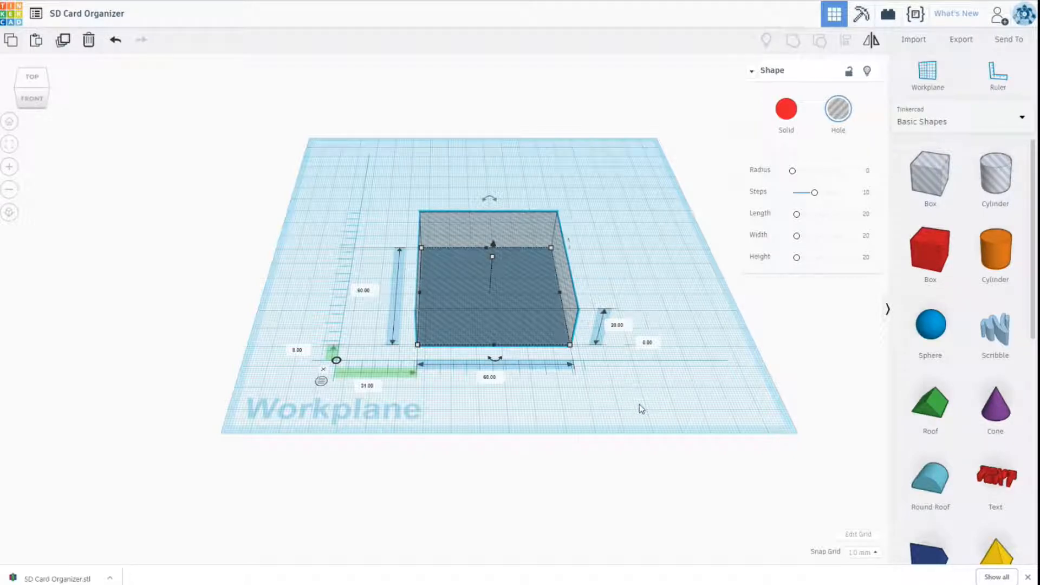
Round the box's edges with a radius of about 3.56 and make the box solid.
right_click_drag(659, 433, 606, 411)
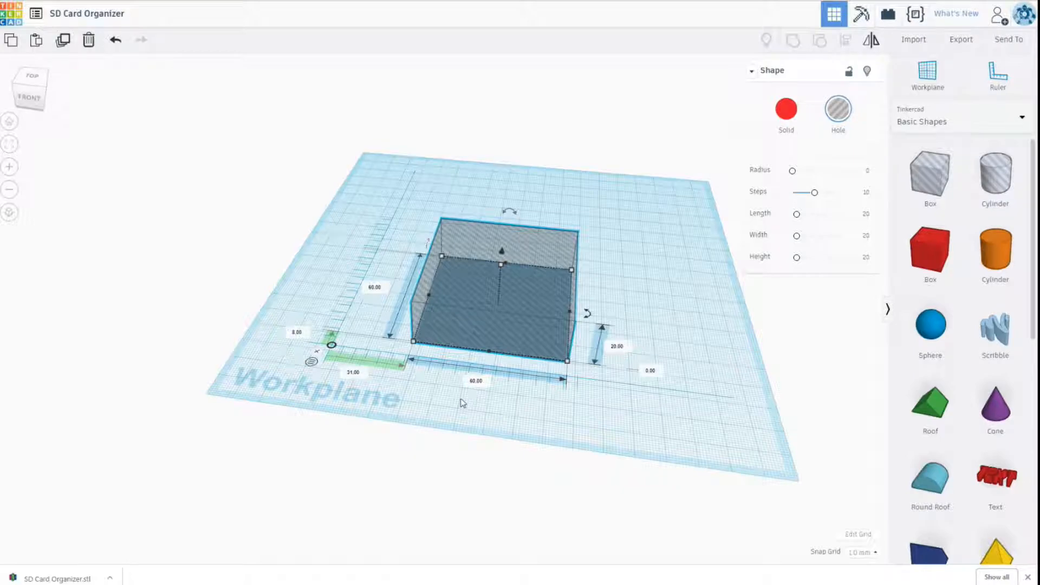
right_click_drag(446, 411, 467, 416)
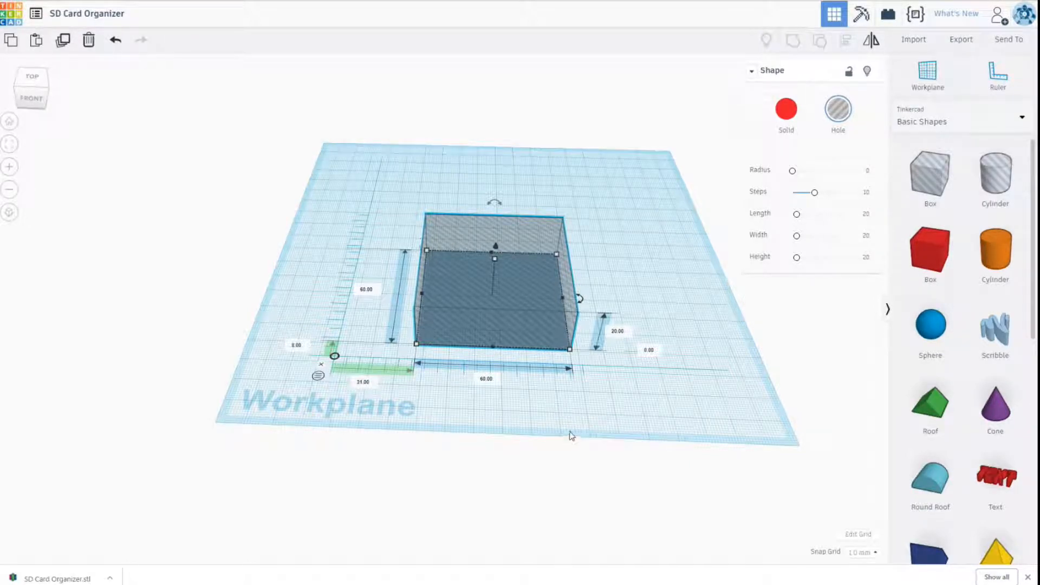
left_click(793, 171)
left_click_drag(795, 174, 805, 174)
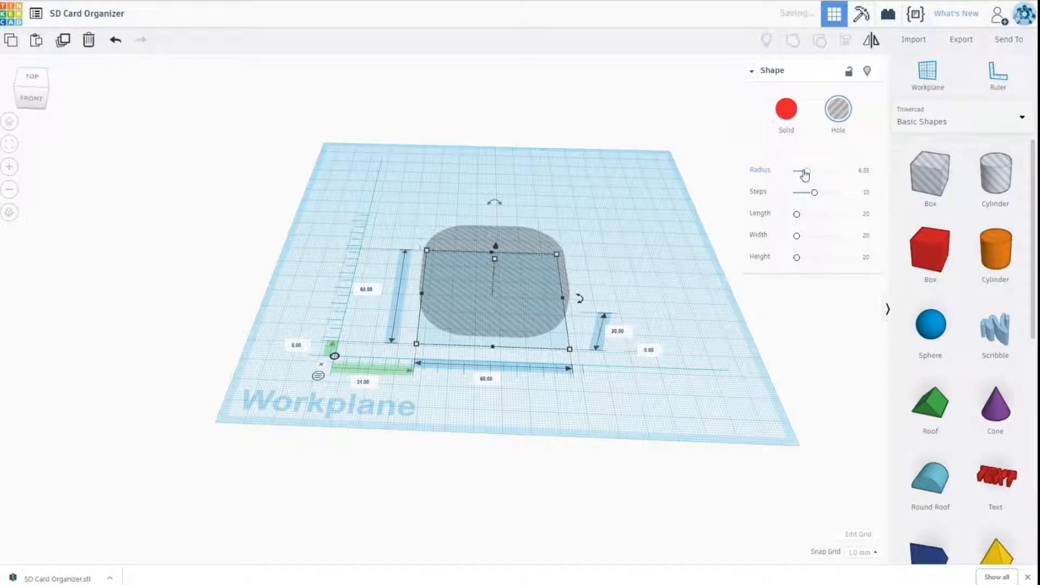
left_click(786, 110)
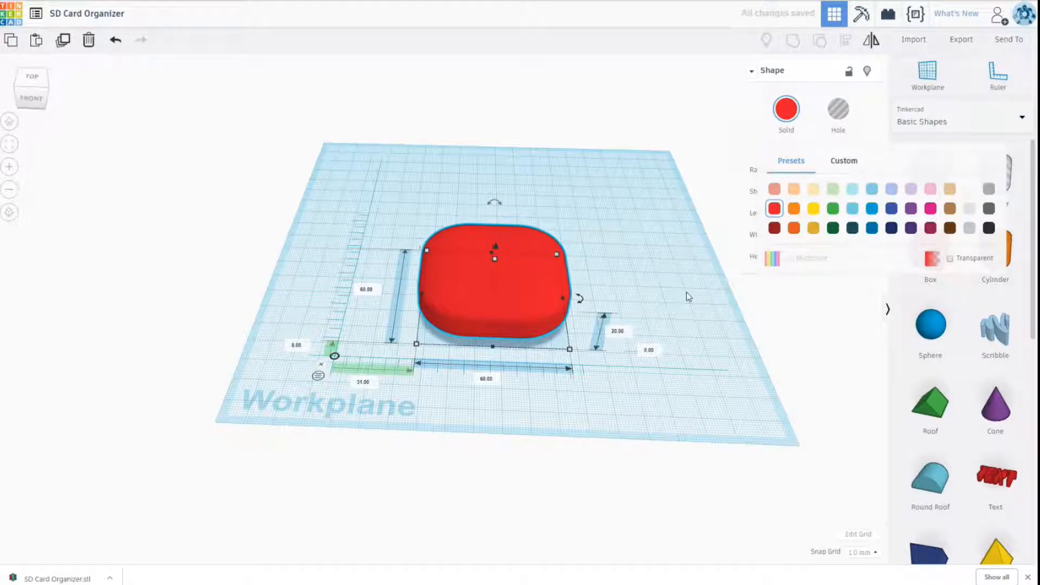
left_click(713, 276)
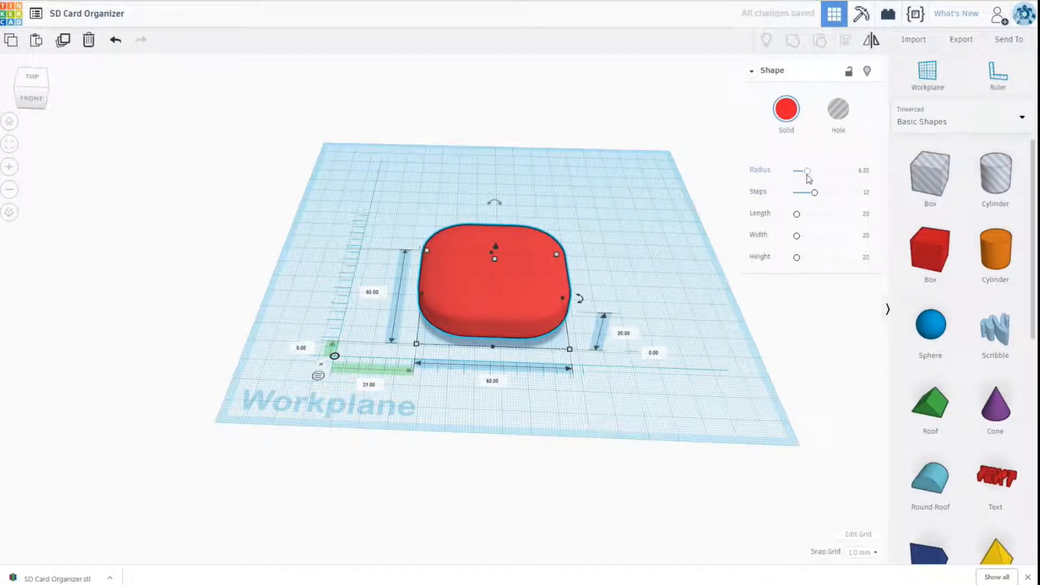
left_click_drag(807, 174, 801, 173)
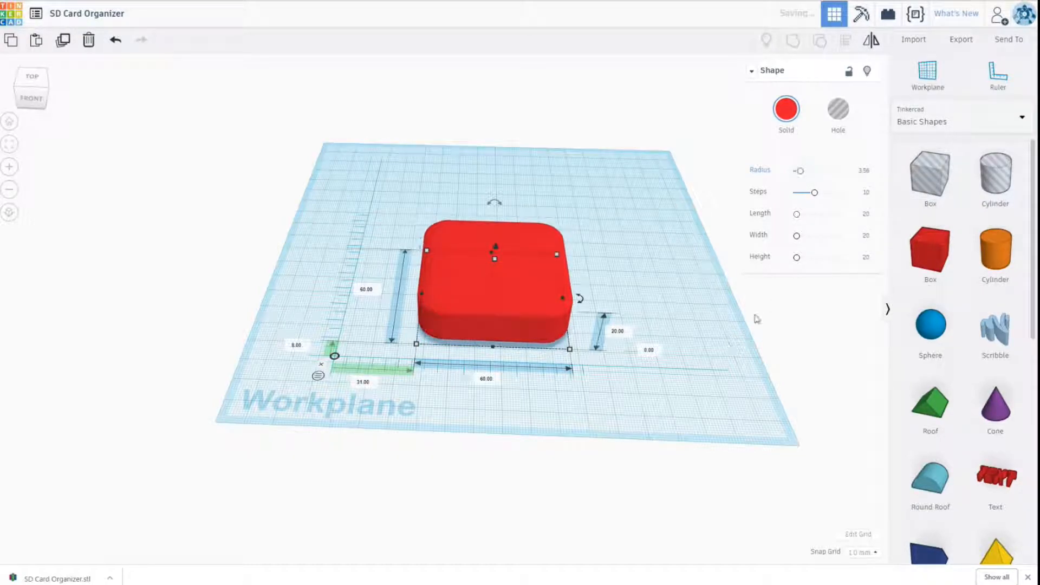
Turn the rounded box back into a hole and deselect it.
right_click_drag(685, 430, 706, 460)
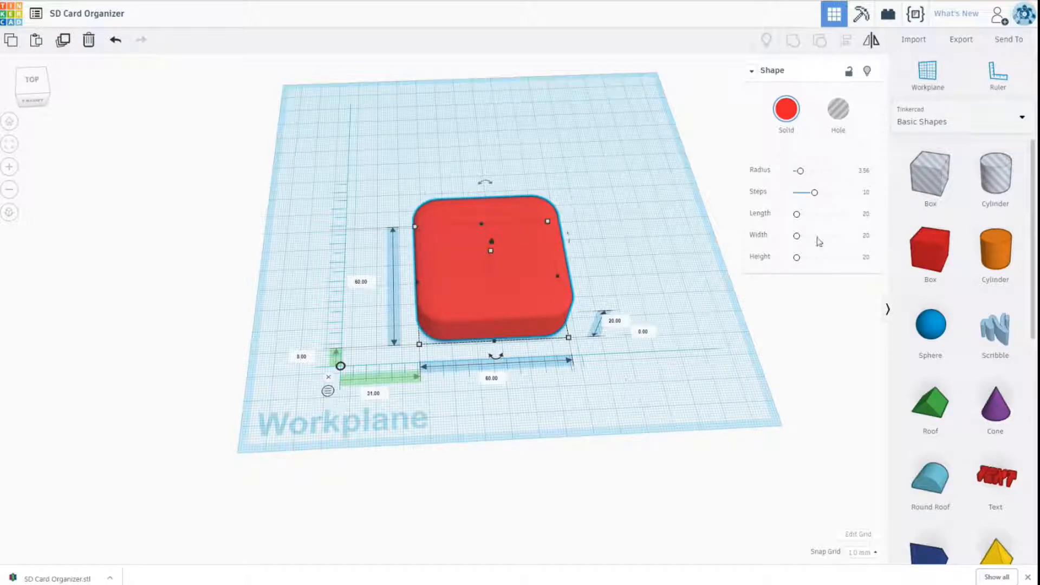
left_click(838, 109)
left_click(658, 309)
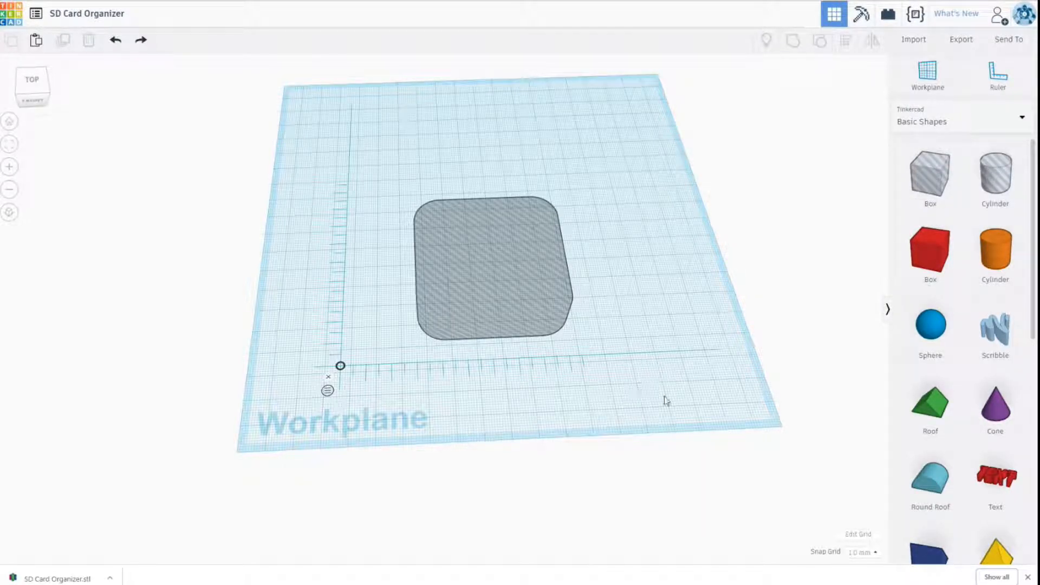
Duplicate the rounded hole box and move the copy to the right, 109 mm from the ruler's origin.
left_click(481, 276)
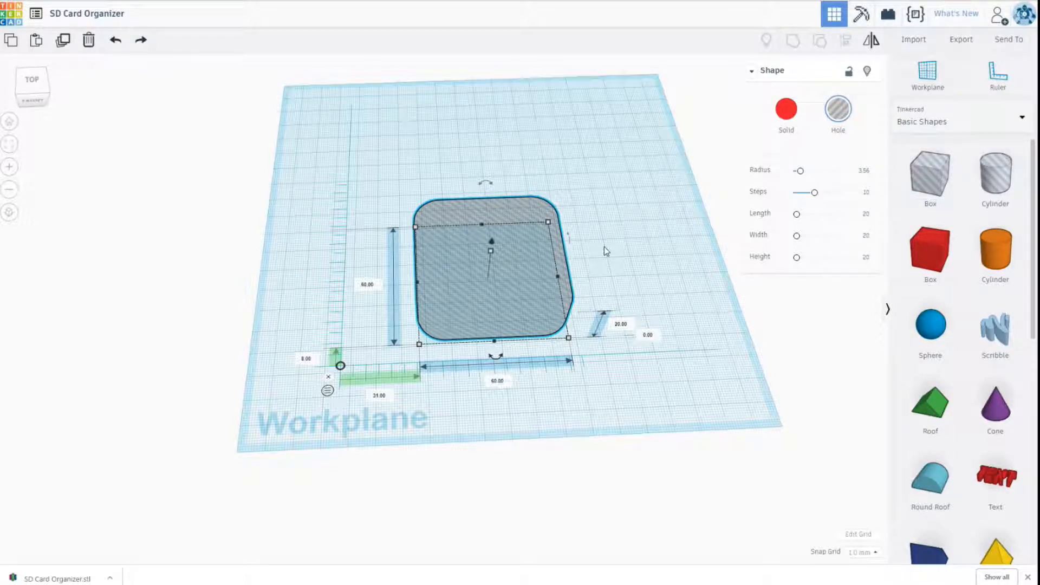
key("Right")
key("Right")
key("Right")
key("Right")
key("Right")
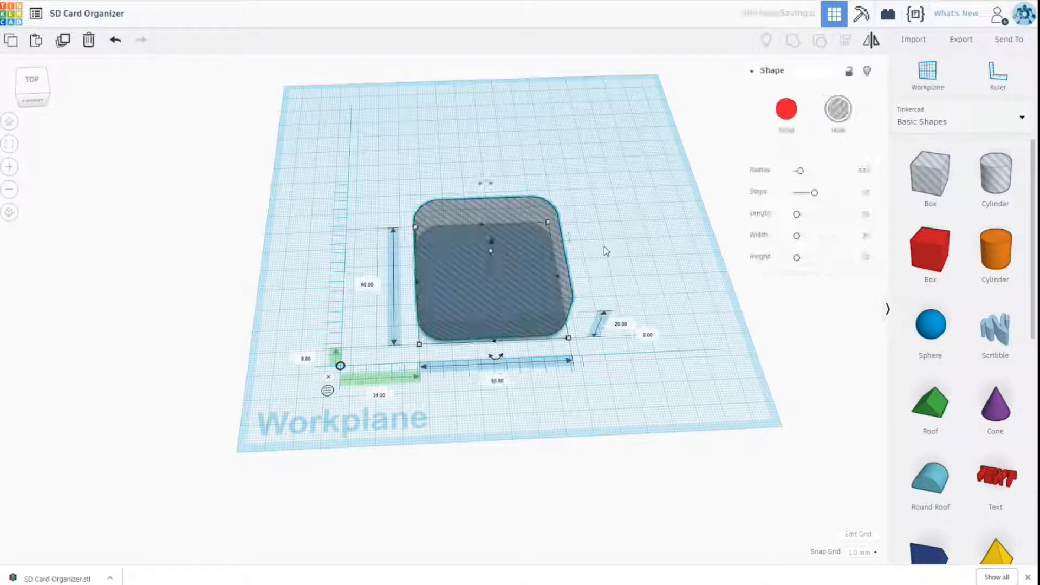
key("ctrl+d")
key("shift+Right")
key("shift+Right")
key("shift+Right")
key("shift+Right")
key("shift+Right")
key("shift+Right")
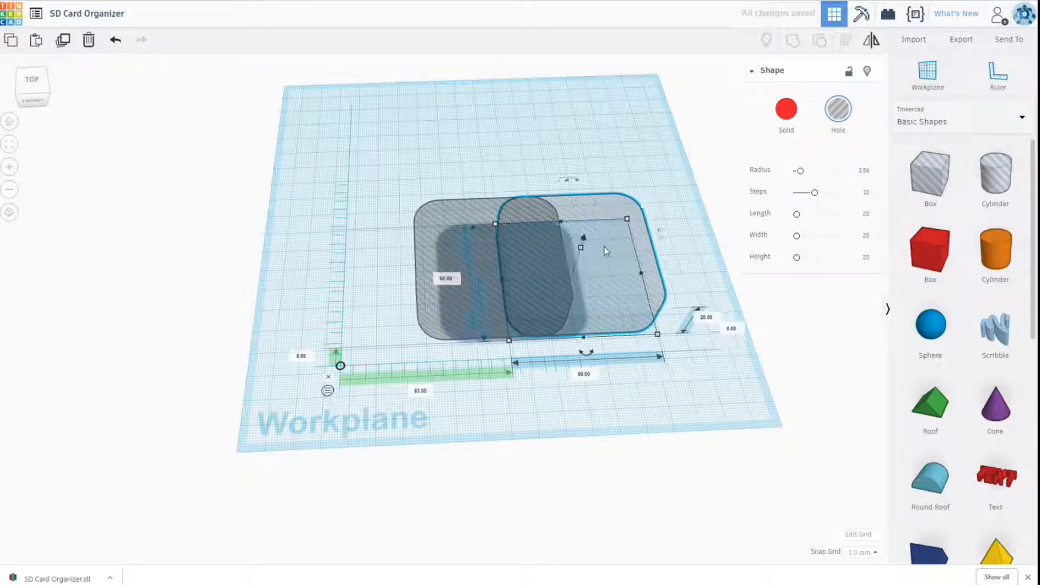
key("shift+Right")
key("shift+Right")
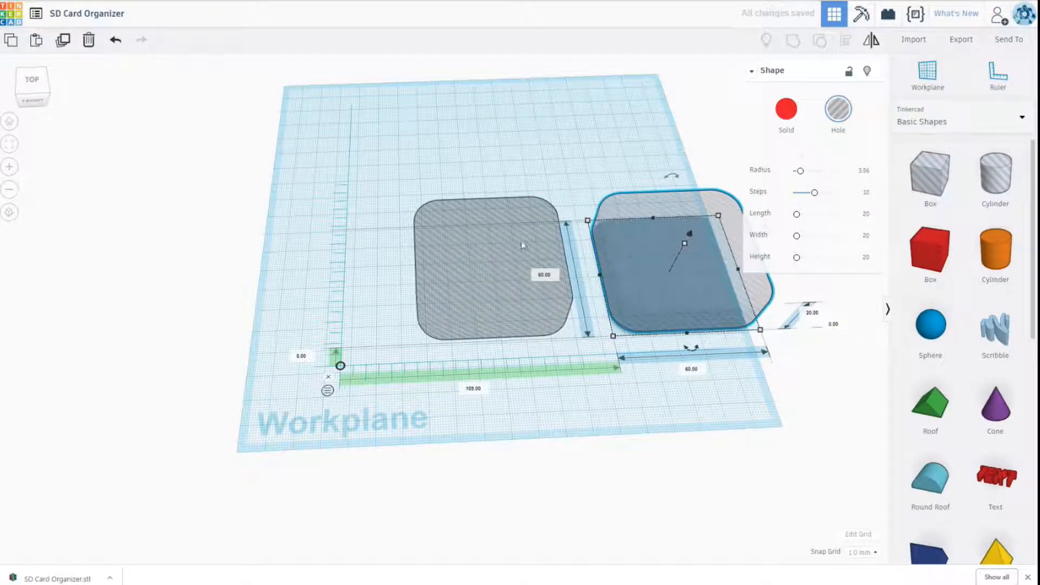
Duplicate the original rounded box and move the copy left until its edge is at -38 mm on the ruler.
left_click(494, 274)
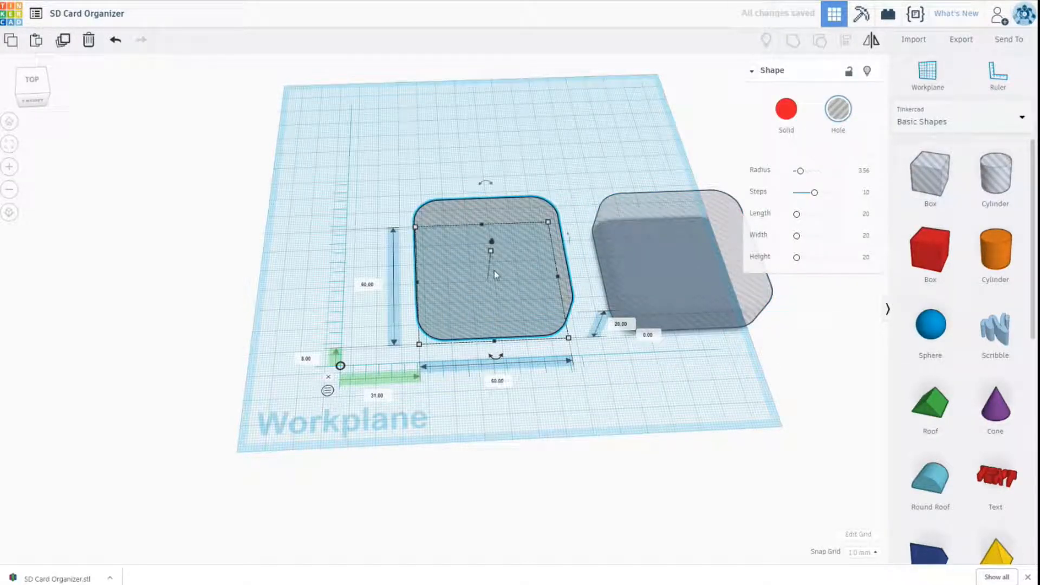
key("Left")
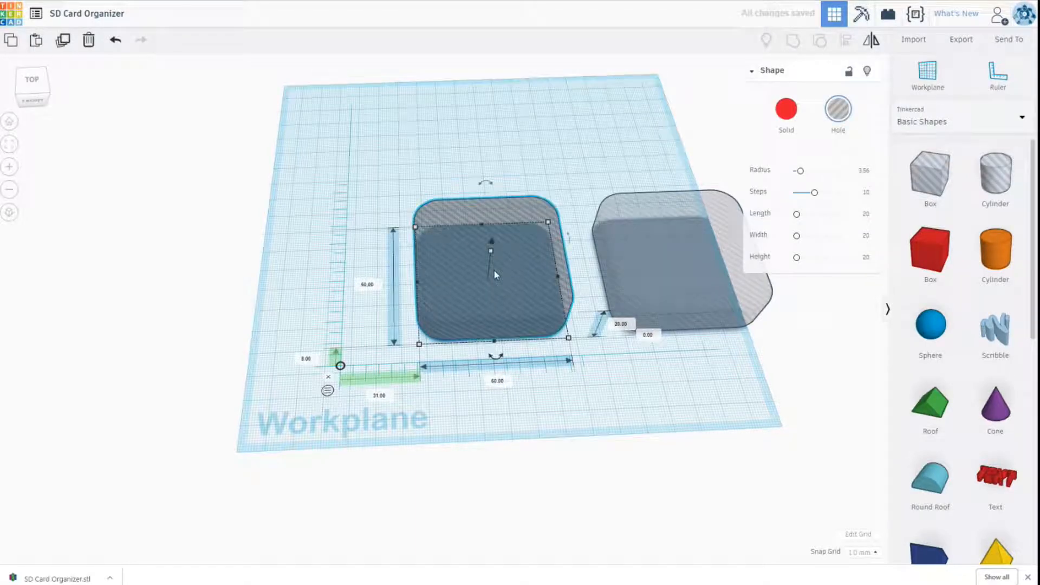
key("Left")
key("Left")
key("Left")
key("Left")
key("Left")
key("Left")
key("Left")
key("Left")
key("Left")
key("Left")
key("Left")
key("Left")
key("Left")
key("Left")
key("Left")
key("Left")
key("Left")
key("Left")
key("Left")
key("Left")
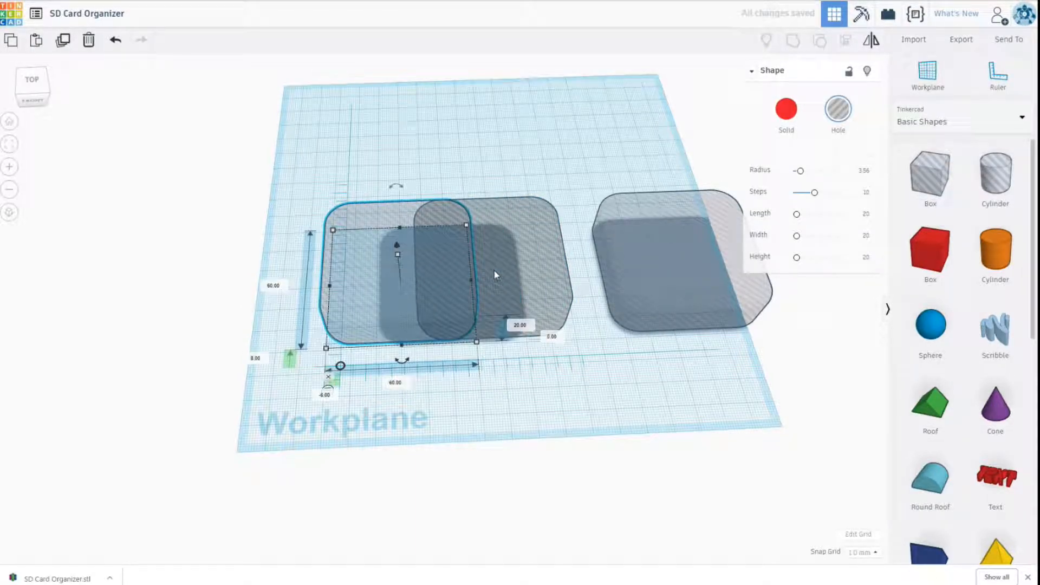
key("Left")
key("Left")
key("Left")
key("Left")
key("Left")
key("Left")
key("Left")
key("Left")
key("Left")
key("Left")
key("Left")
key("Left")
key("Left")
key("Left")
key("Left")
key("Left")
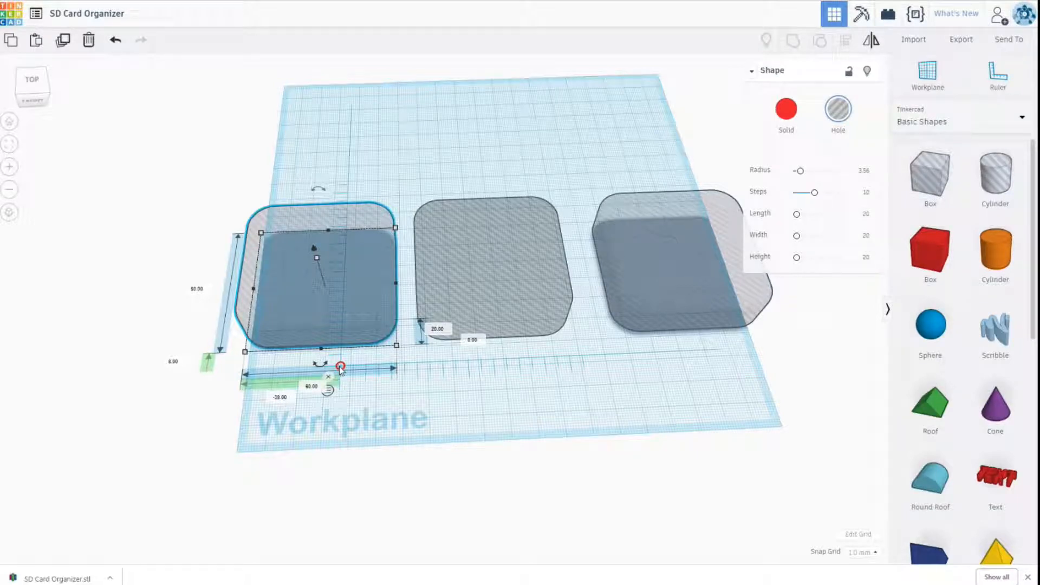
Move the ruler's origin to the leftmost box's front-left corner and measure the middle and rightmost boxes to their midpoints.
left_click_drag(340, 369, 226, 374)
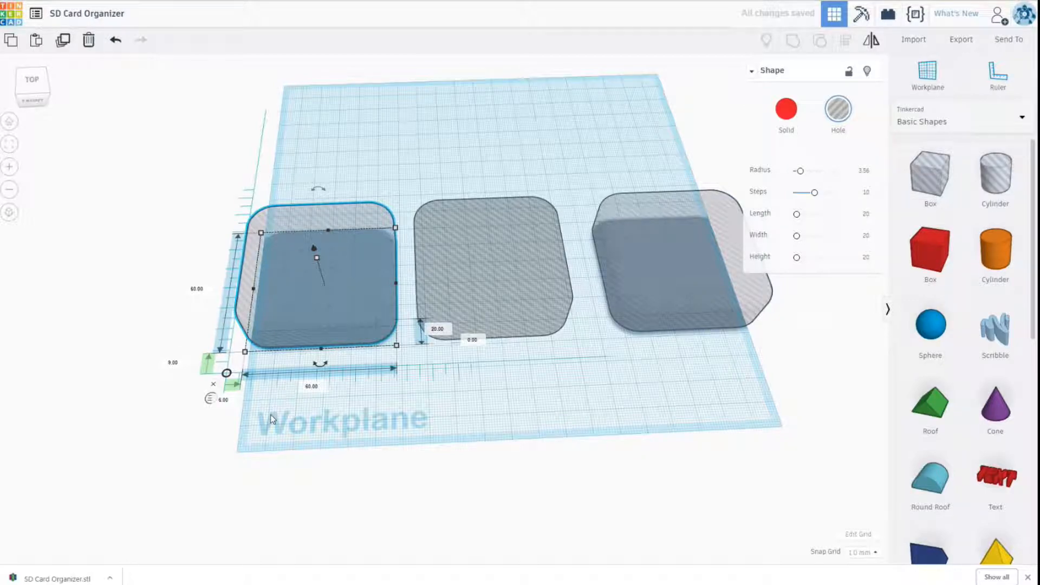
left_click(500, 272)
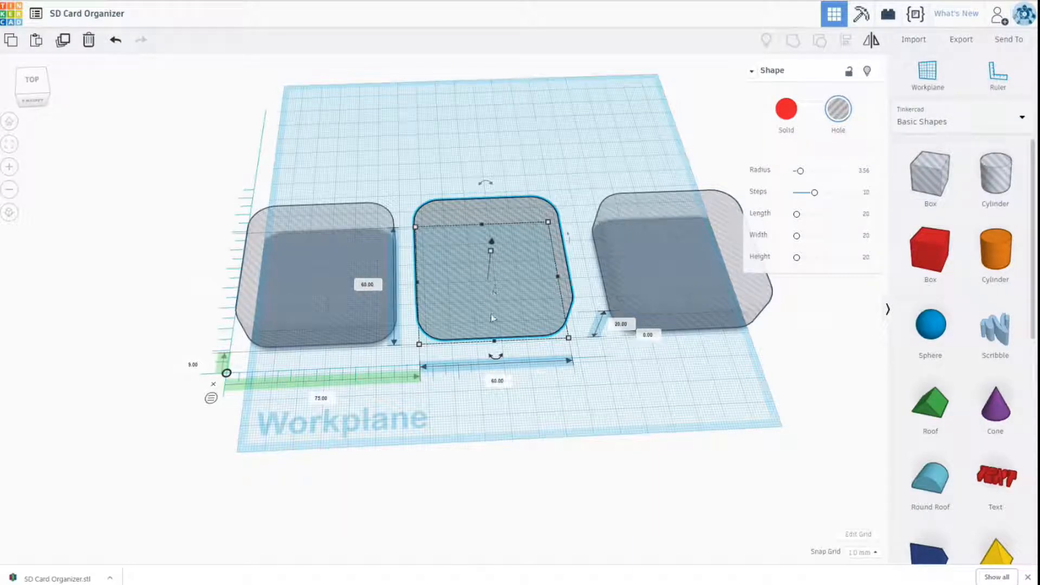
left_click(212, 400)
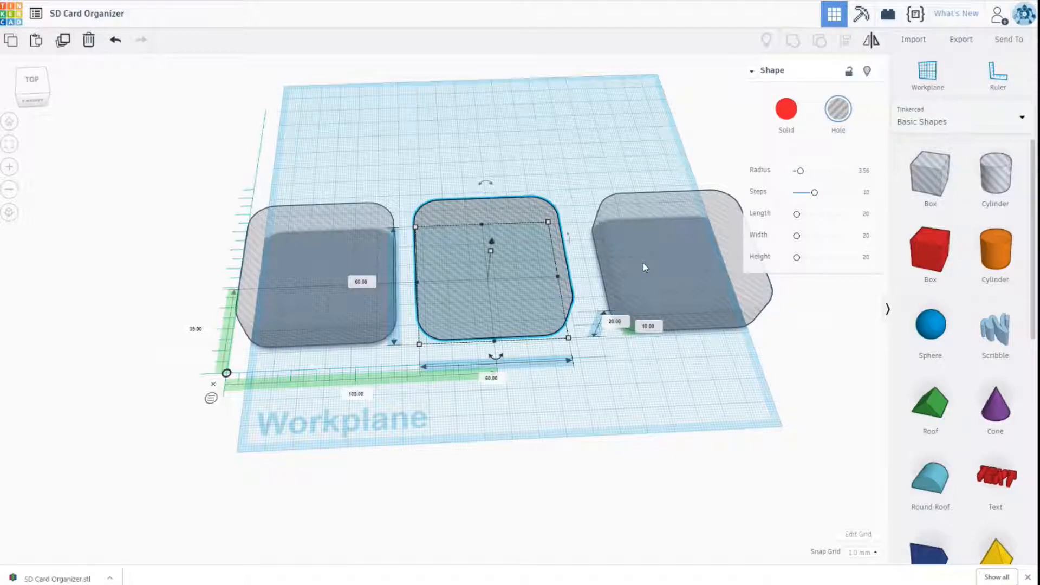
left_click(632, 249)
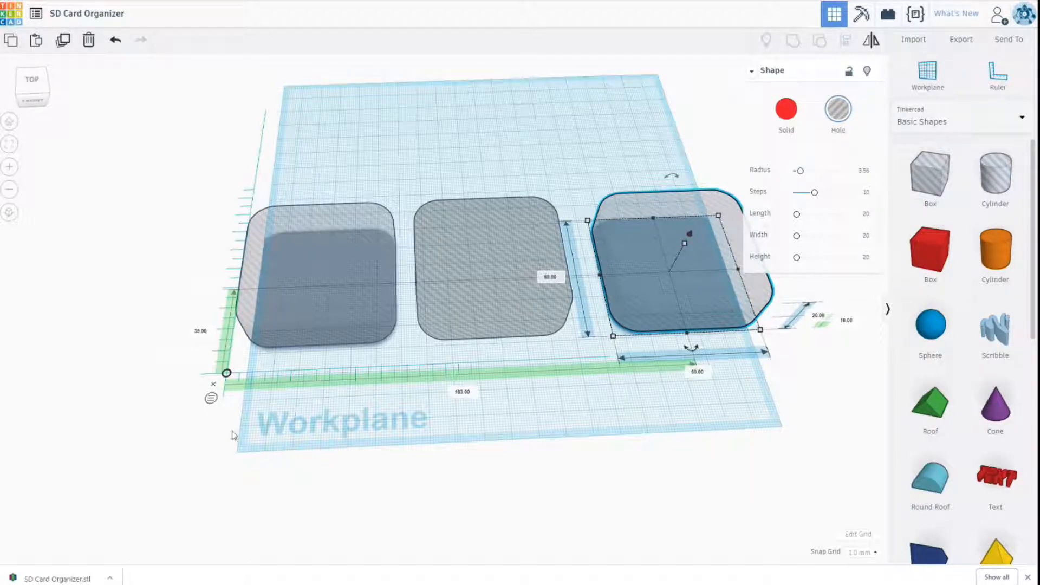
Switch the ruler back to edge measurement and set the rightmost box's distance from the origin to 140 mm.
left_click(211, 401)
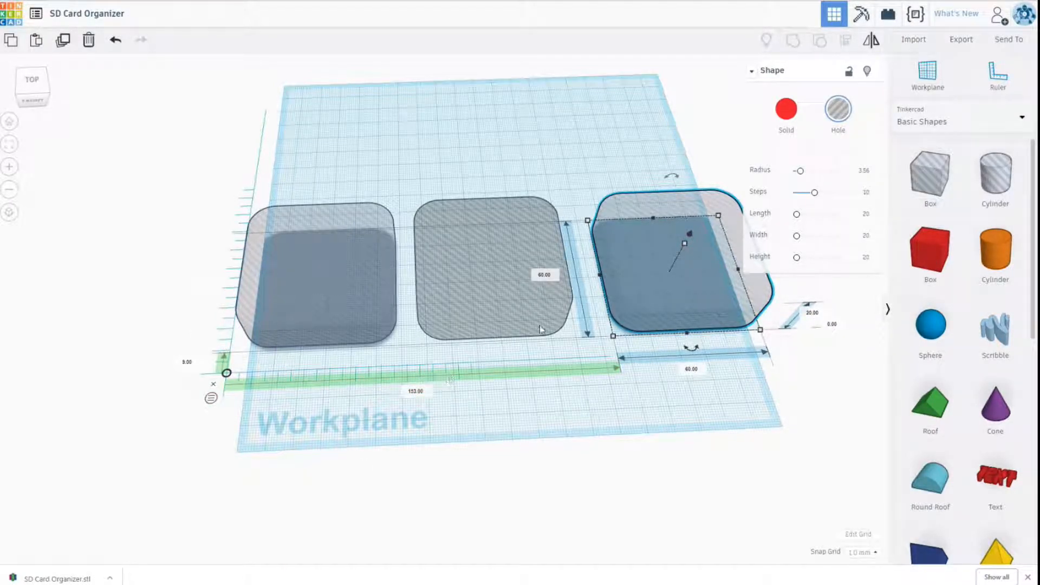
left_click(415, 392)
type("140")
key("Return")
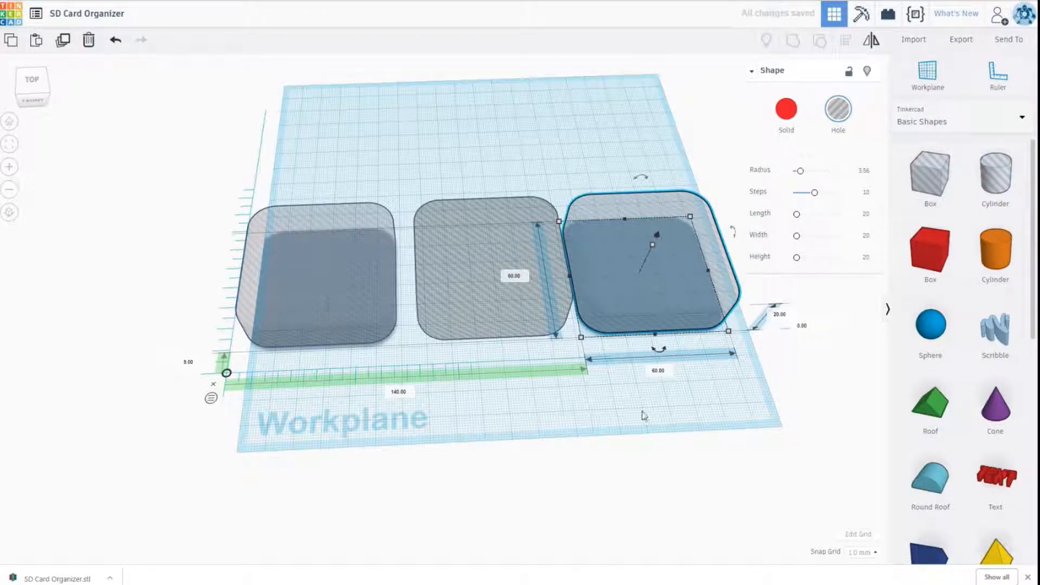
Group the middle and rightmost rounded boxes, leaving out the leftmost one.
right_click_drag(643, 418, 431, 390)
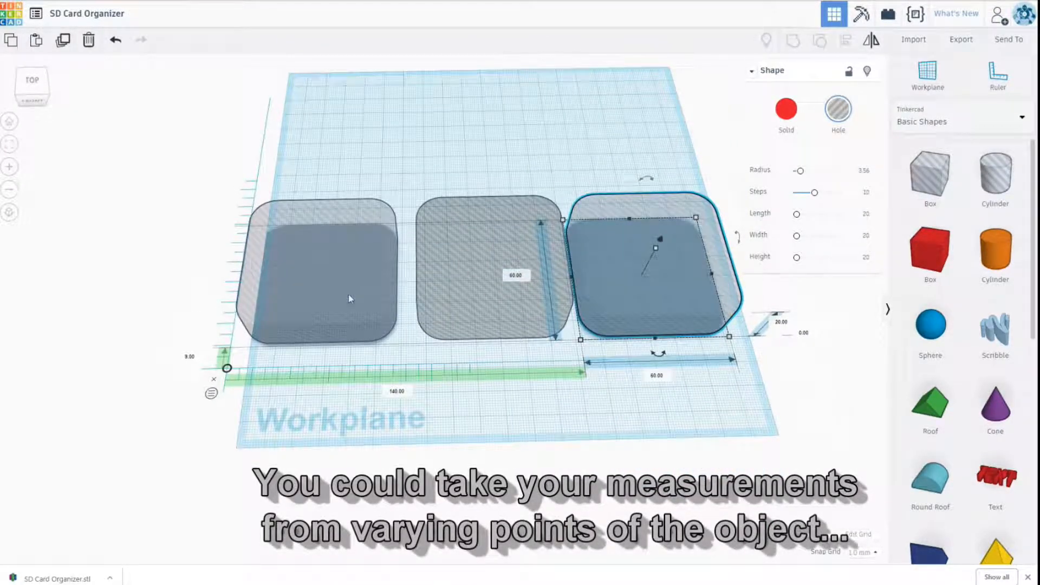
right_click_drag(589, 443, 544, 326)
left_click_drag(523, 115, 646, 356)
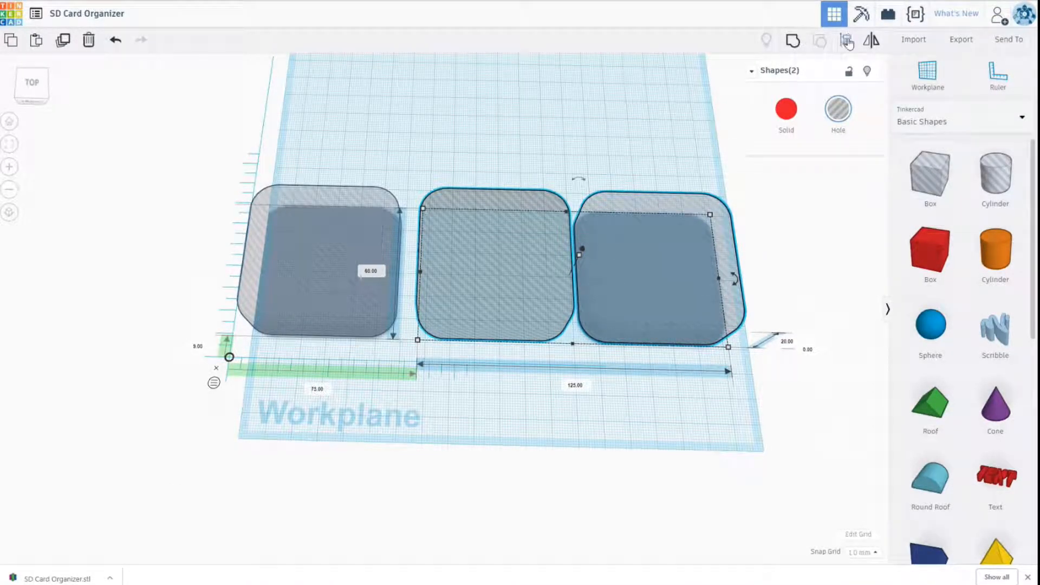
left_click(793, 44)
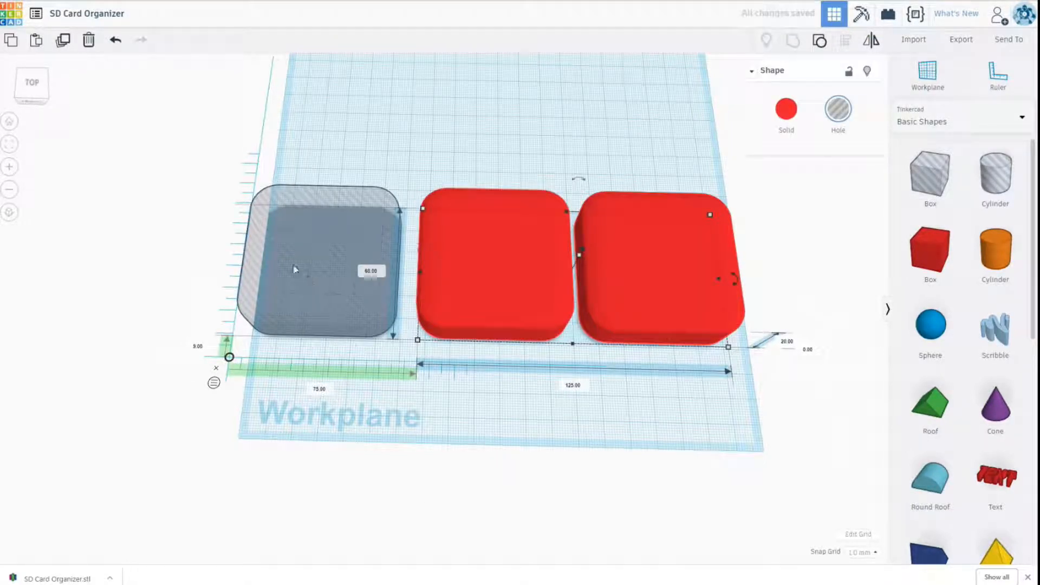
Switch the ruler to midpoint measurement and set the leftmost box's midpoint distance from the origin to 40 mm.
left_click(329, 286)
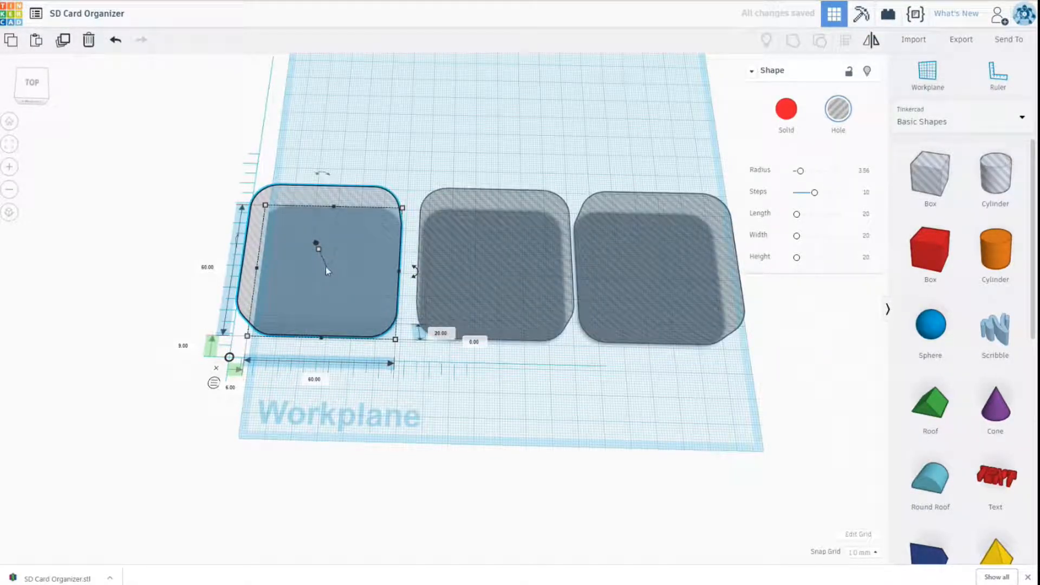
left_click(215, 384)
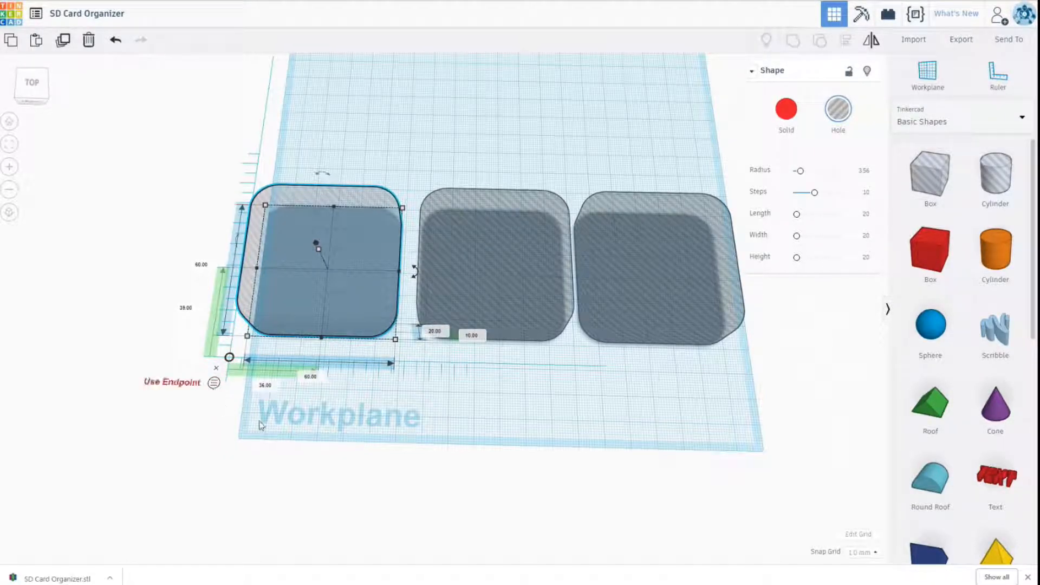
left_click(265, 386)
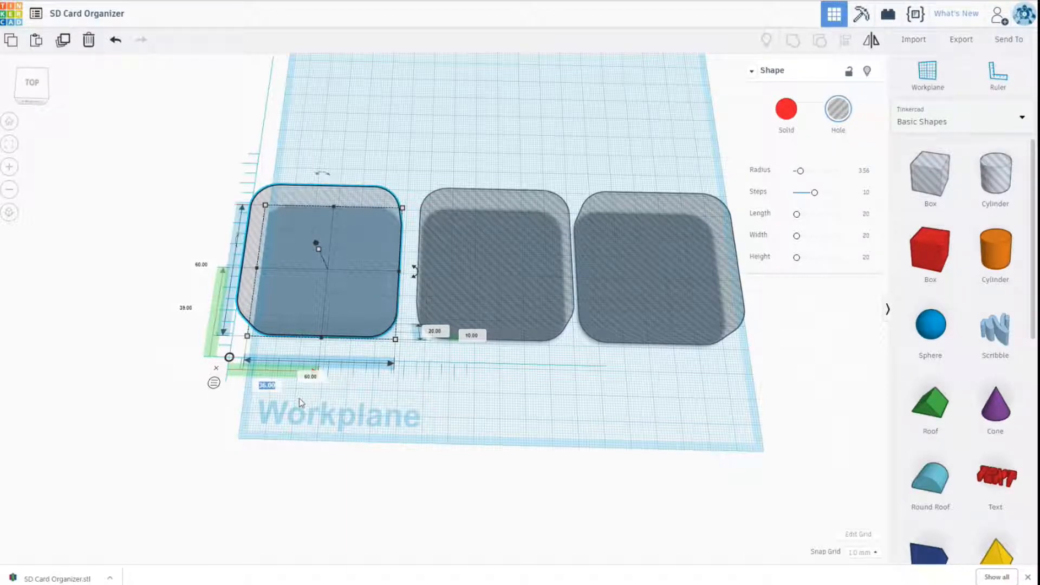
type("40")
key("Return")
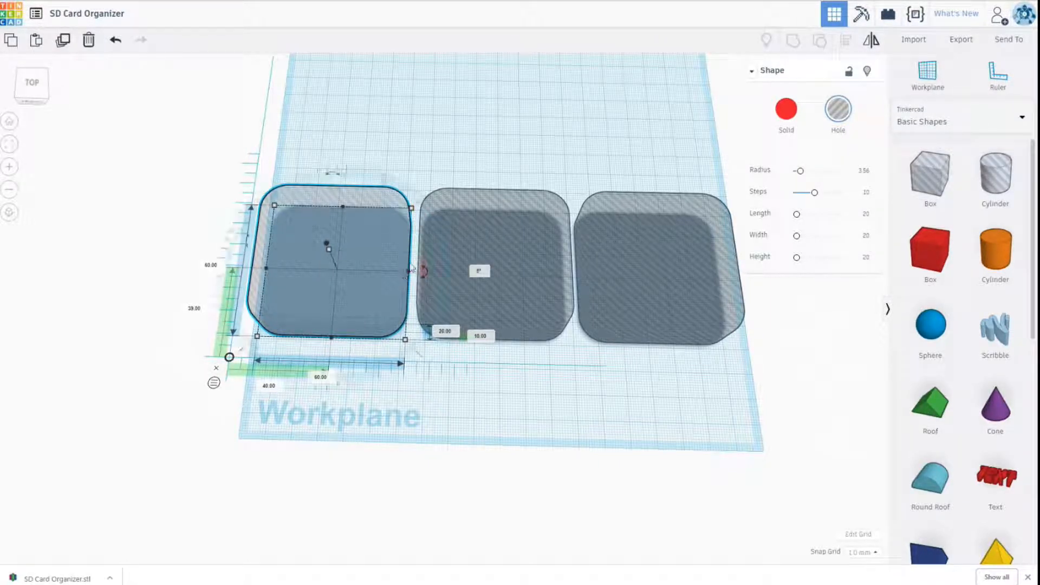
left_click_drag(421, 270, 416, 273)
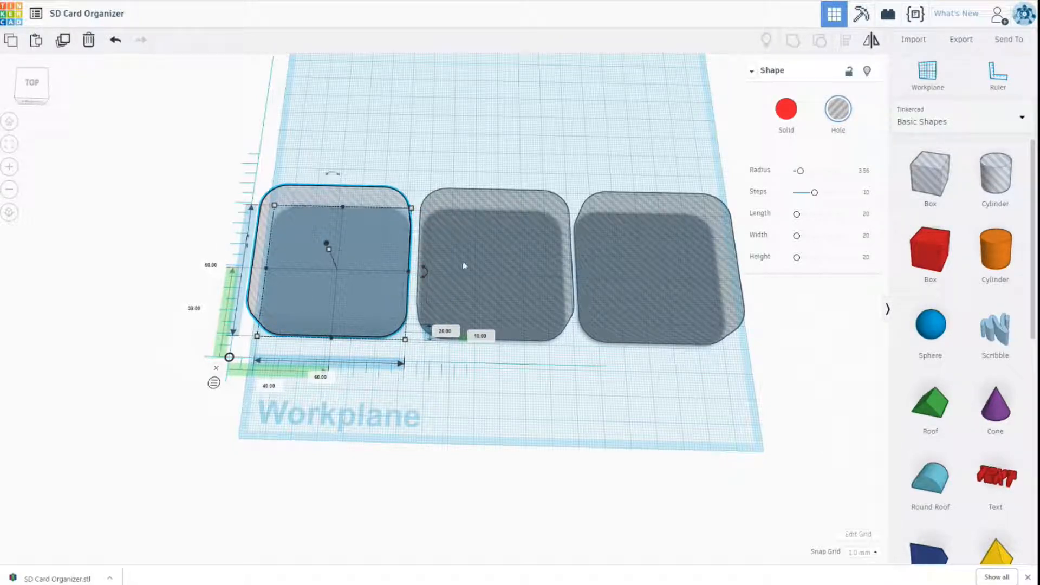
Compare the midpoint and edge distances of the grouped middle and rightmost boxes from the ruler's origin.
left_click(435, 306)
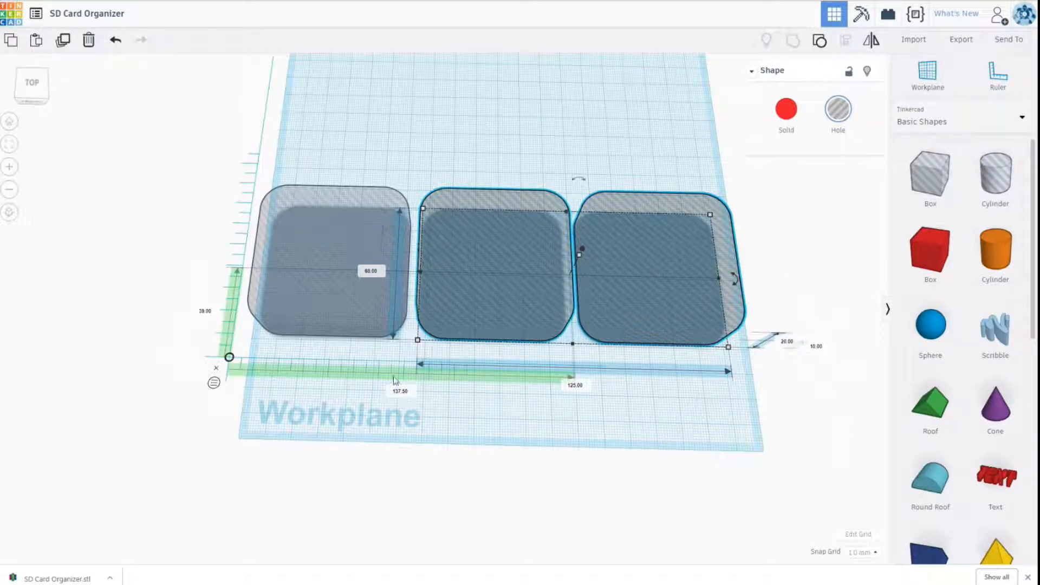
left_click(214, 383)
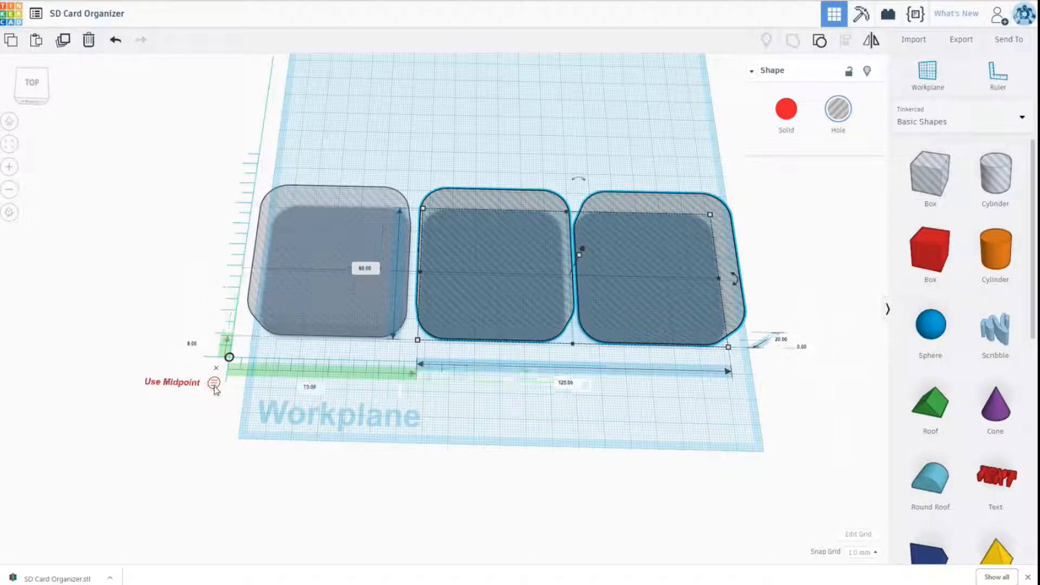
right_click_drag(534, 428, 555, 360)
scroll(541, 395, "down", 3)
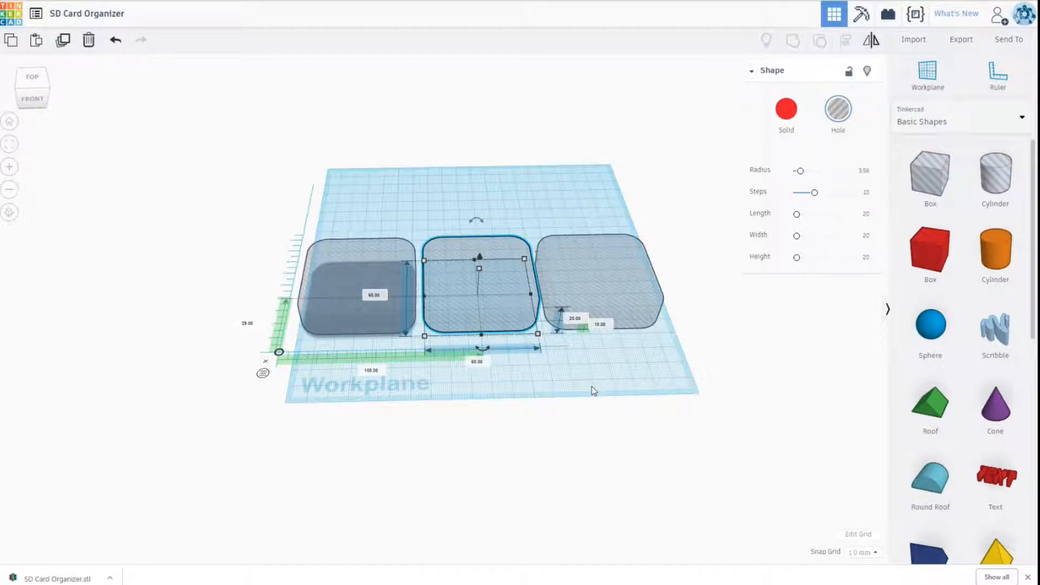
Move all three rounded hole boxes together off the workplane, just beyond its back edge.
left_click_drag(376, 222, 689, 392)
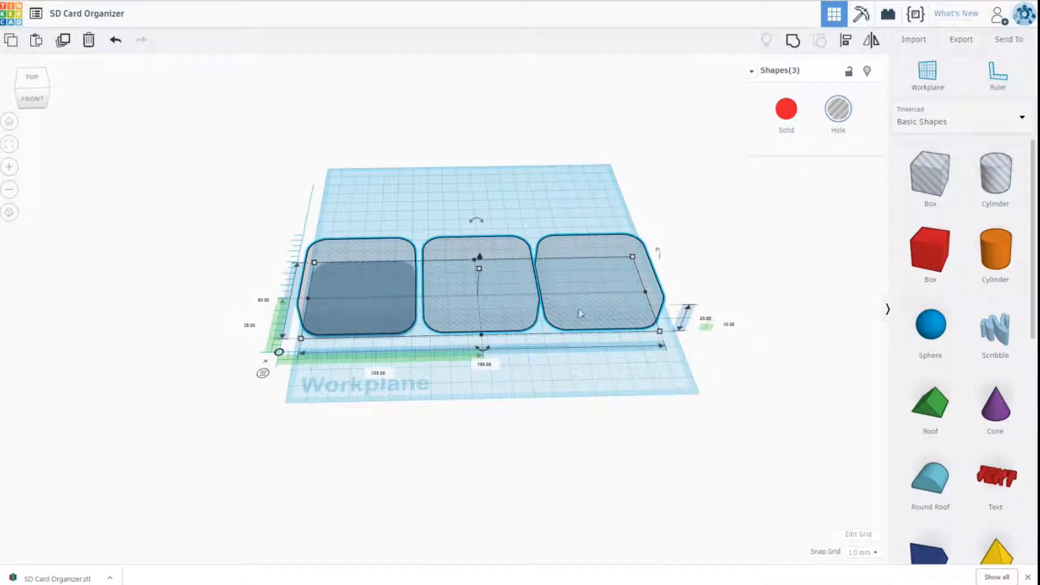
left_click_drag(573, 310, 538, 144)
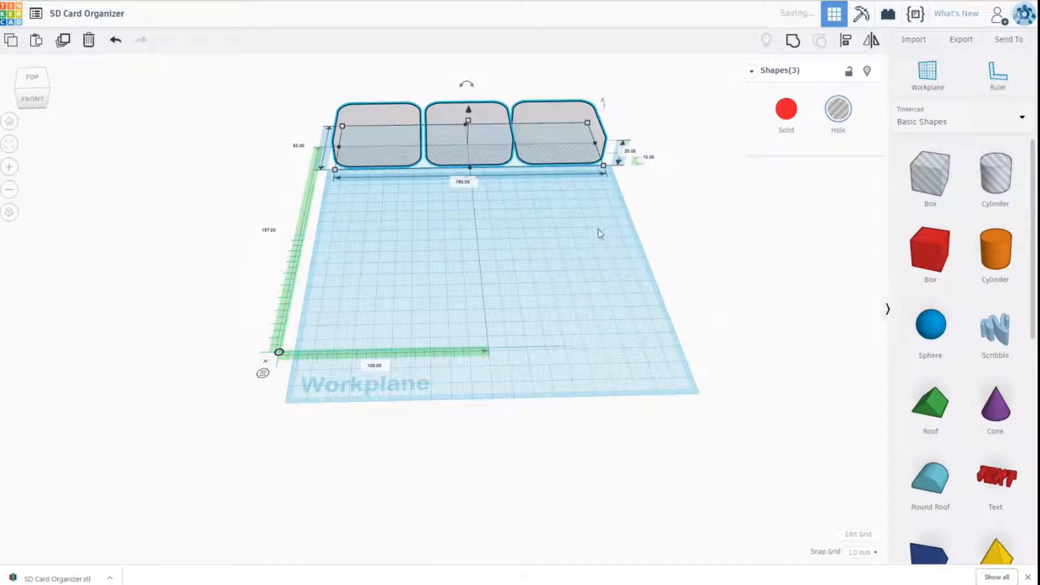
left_click(514, 279)
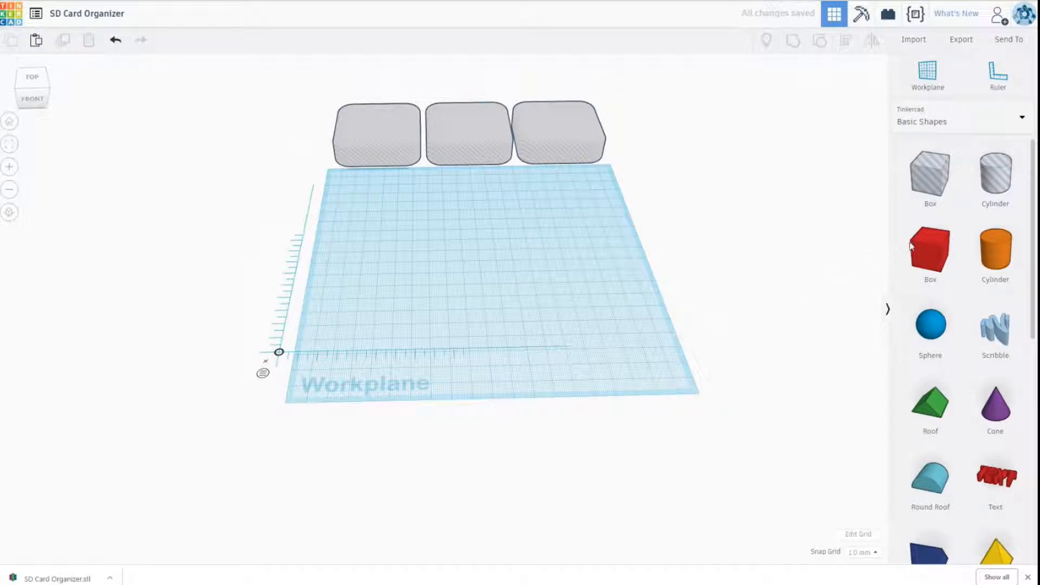
Place a solid box near the workplane's front-left corner and group the three rounded hole boxes.
left_click_drag(924, 252, 360, 340)
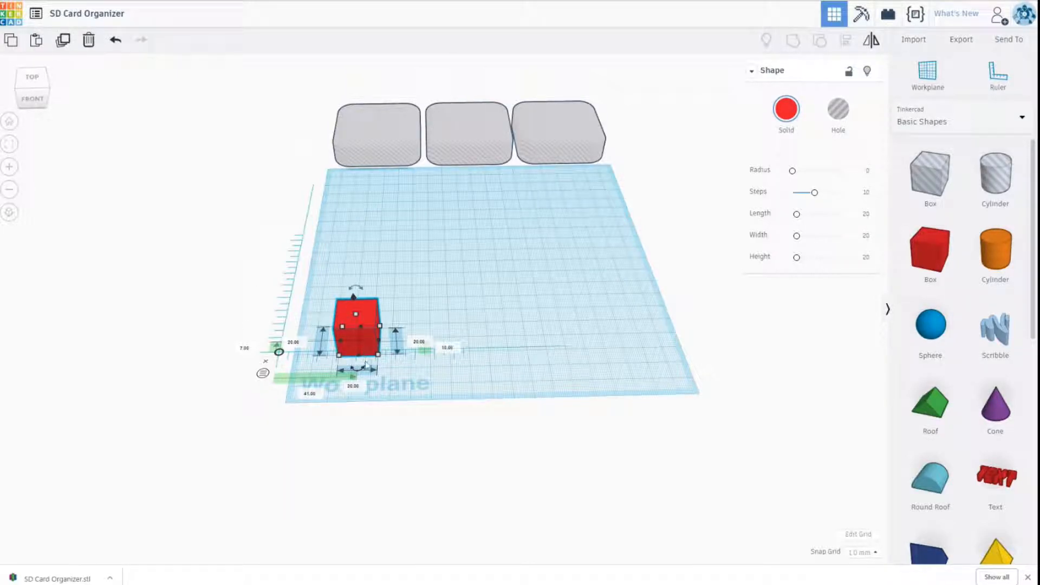
left_click(470, 157)
left_click_drag(372, 76, 609, 190)
left_click(792, 44)
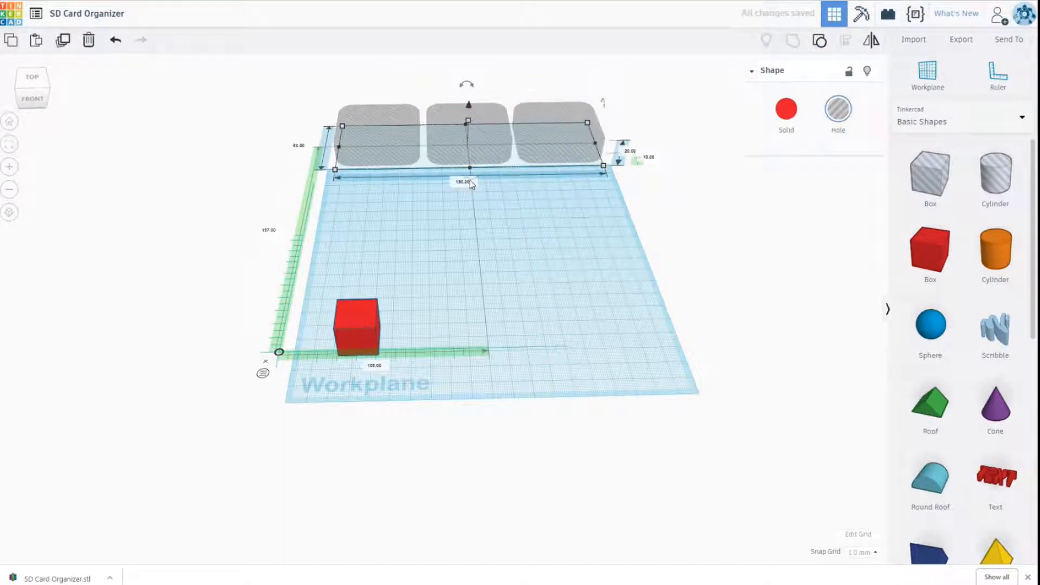
scroll(534, 179, "up", 2)
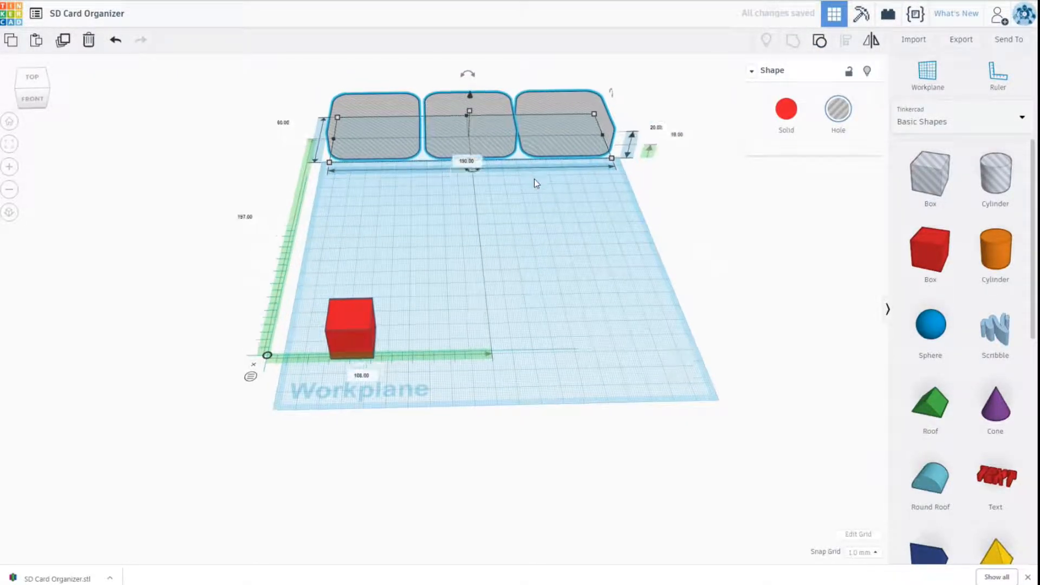
scroll(534, 179, "up", 3)
scroll(537, 181, "down", 3)
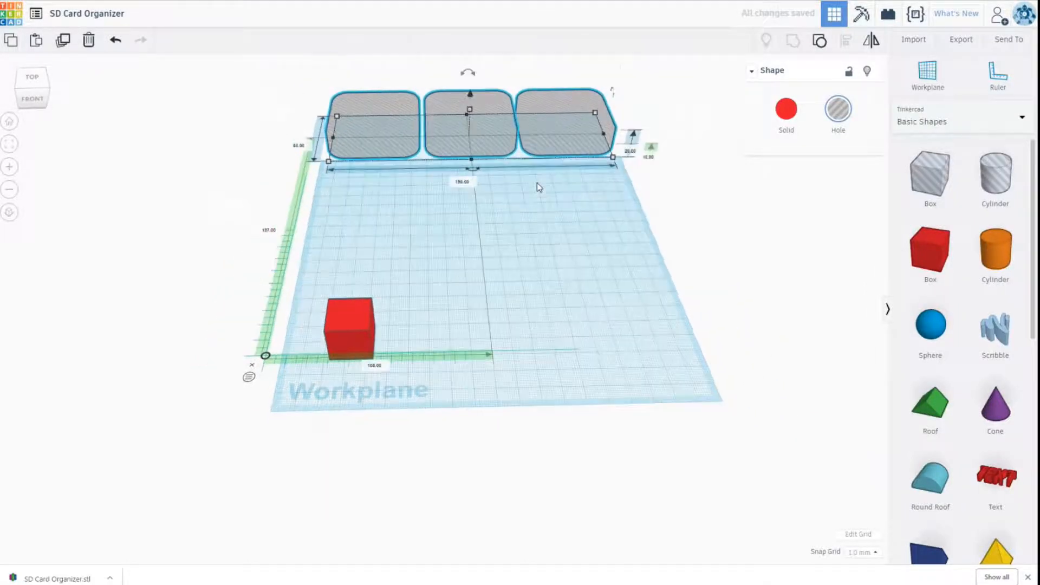
scroll(539, 187, "down", 3)
scroll(349, 412, "up", 2)
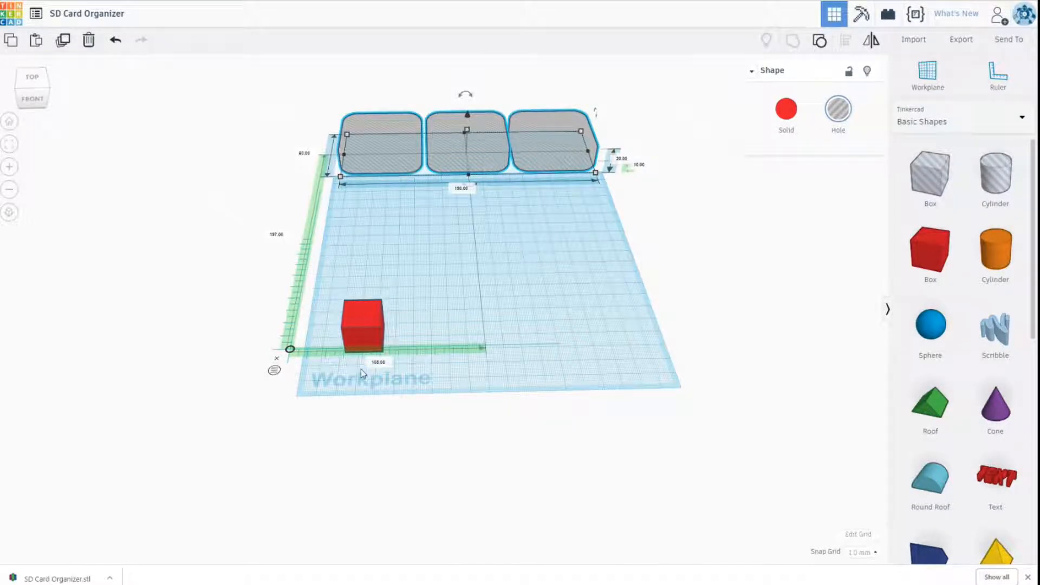
Set the solid red box's width to 200 mm and shift it right toward the middle of the workplane.
left_click(366, 343)
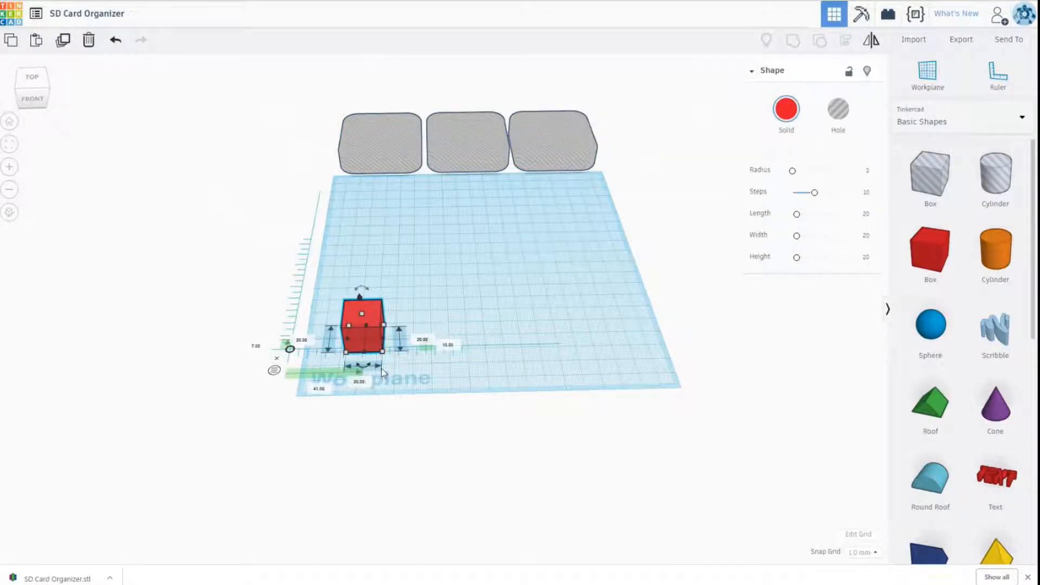
left_click(359, 382)
key("Return")
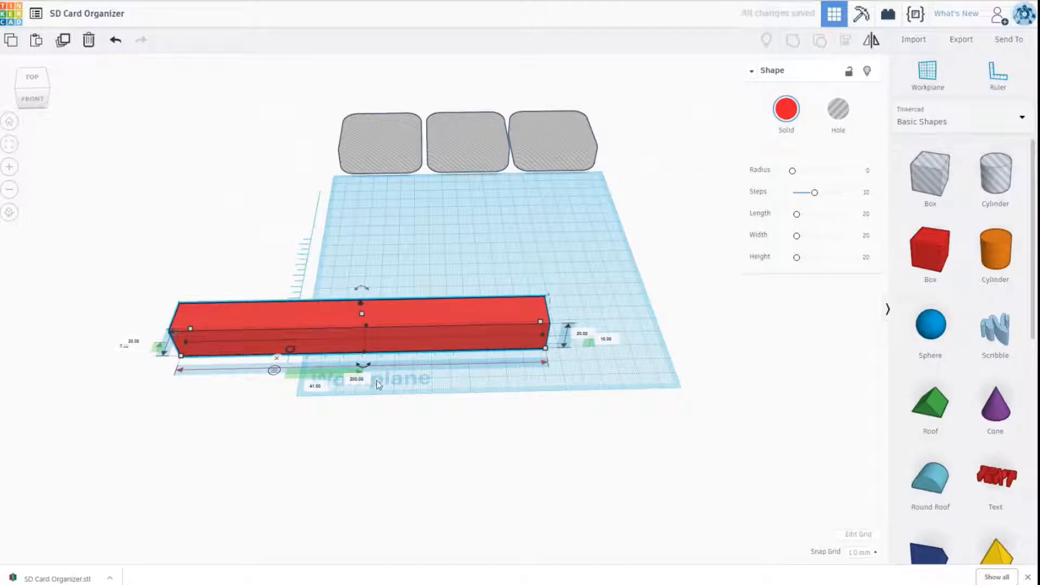
left_click_drag(449, 344, 524, 334)
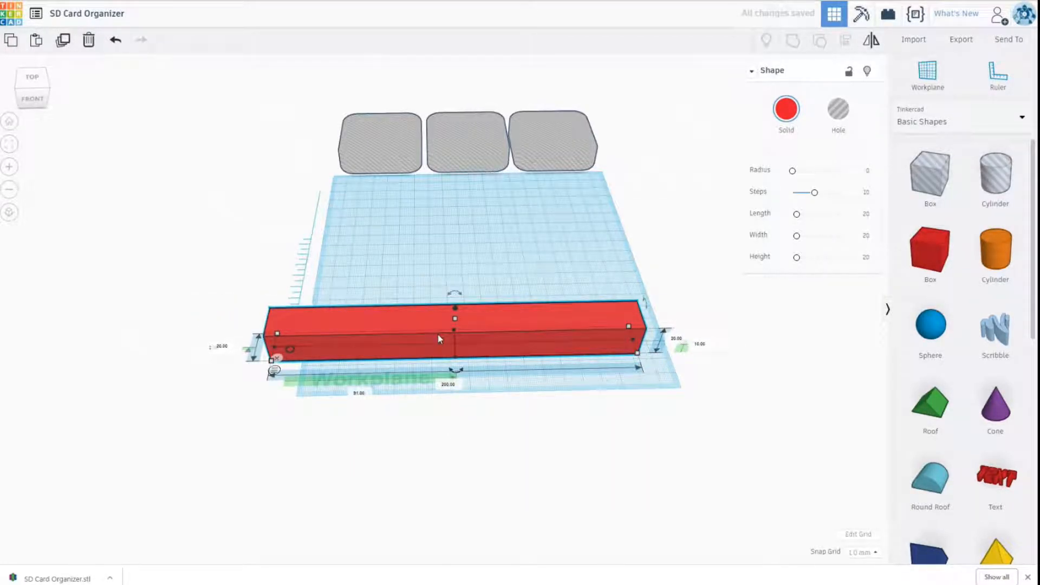
Set the red box's depth to 100 mm and move it back over the workplane.
right_click_drag(345, 555, 480, 466)
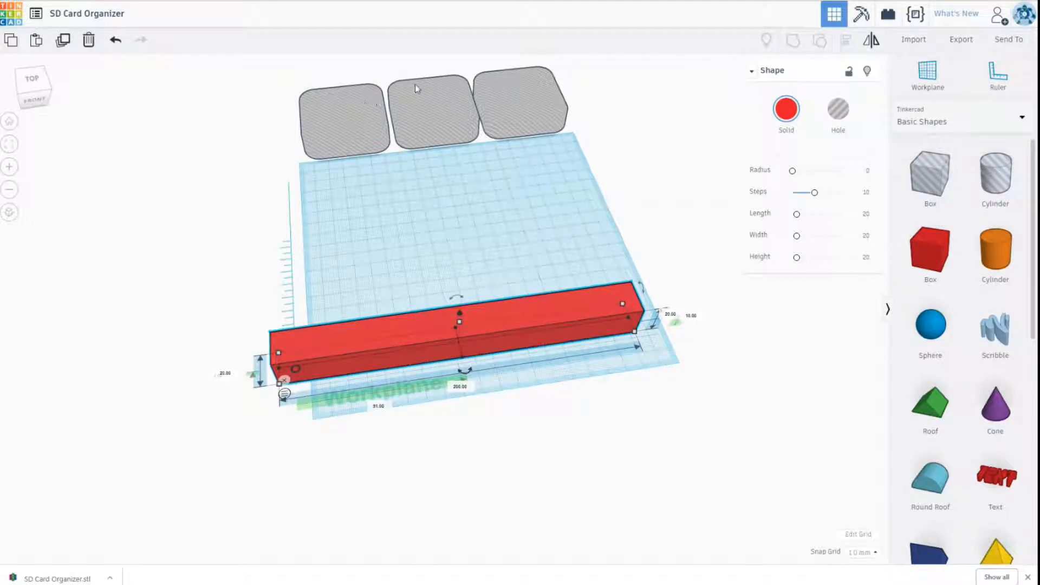
left_click(226, 374)
type("100")
key("Return")
left_click_drag(491, 324, 507, 269)
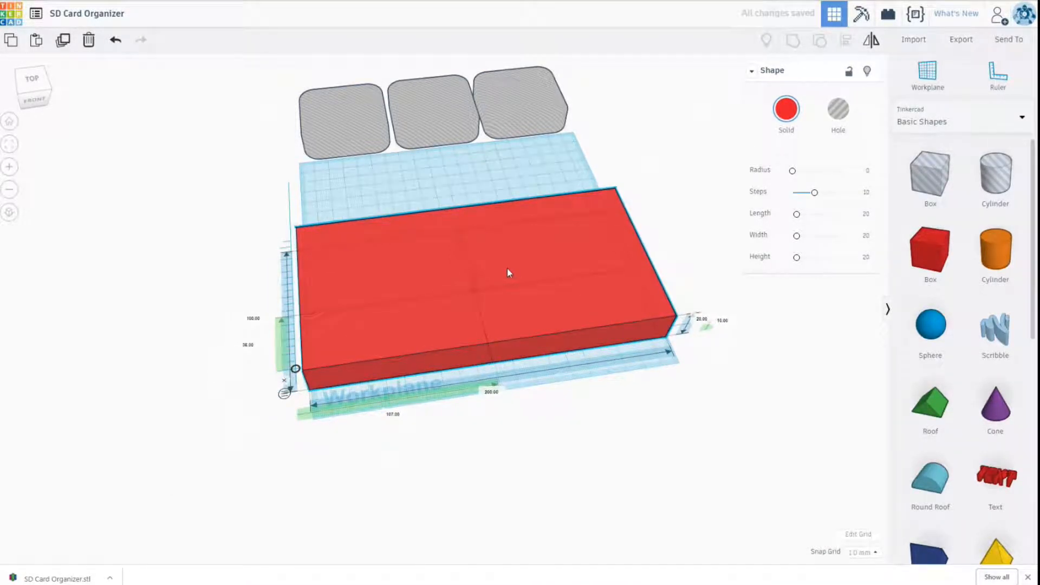
Switch the ruler to edge measurement and move the red slab until its front edge is 0 mm from the origin.
left_click_drag(450, 301, 444, 278)
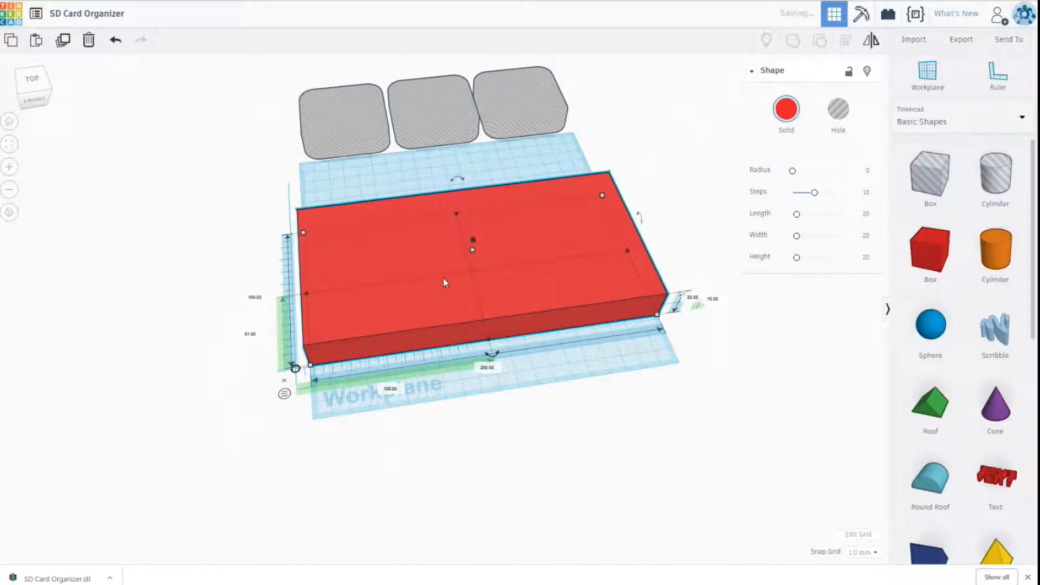
left_click(284, 394)
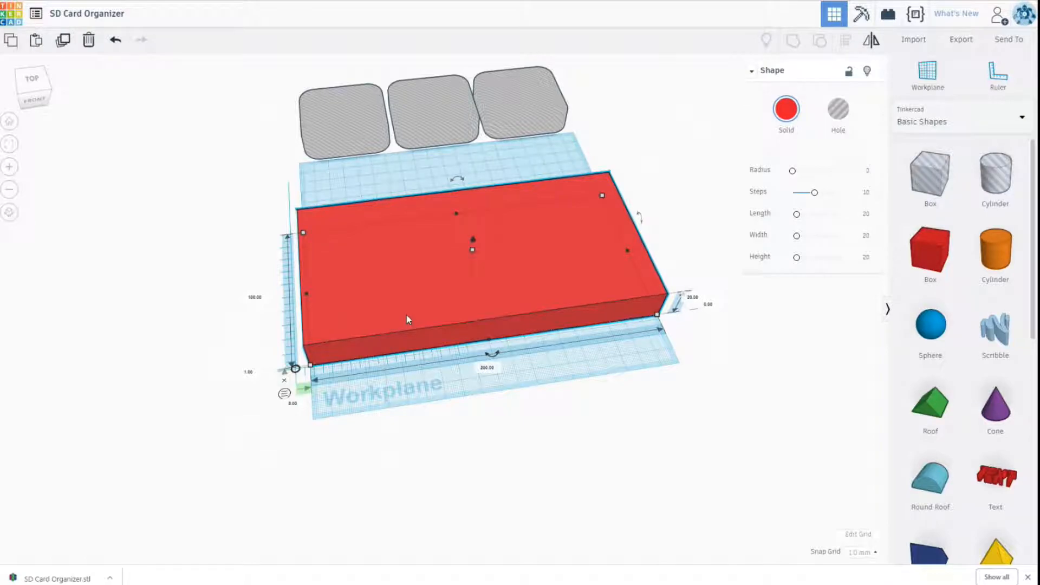
key("Down")
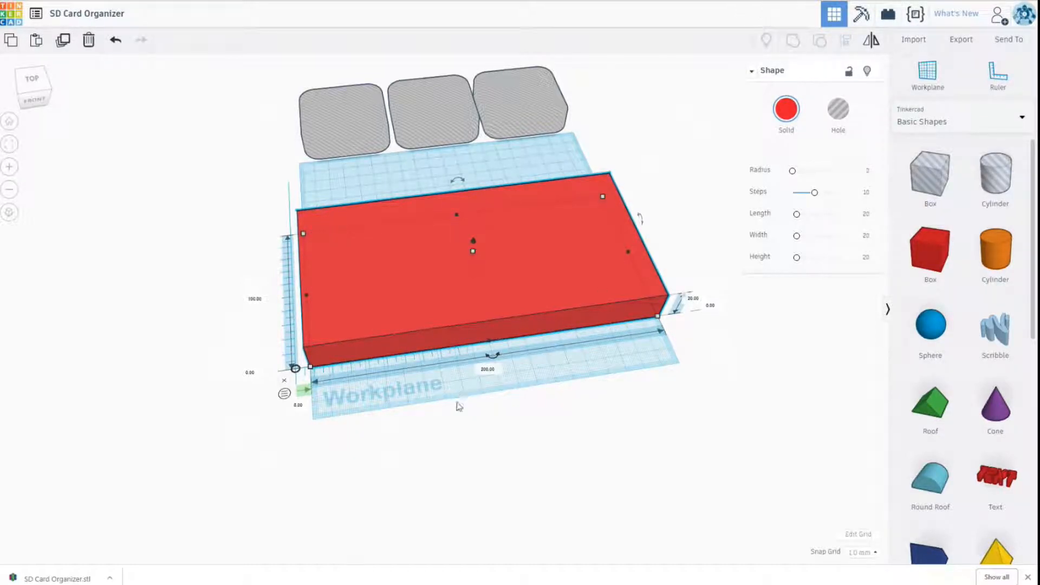
Round the red slab's corners with a radius of 2.
right_click_drag(475, 420, 521, 390)
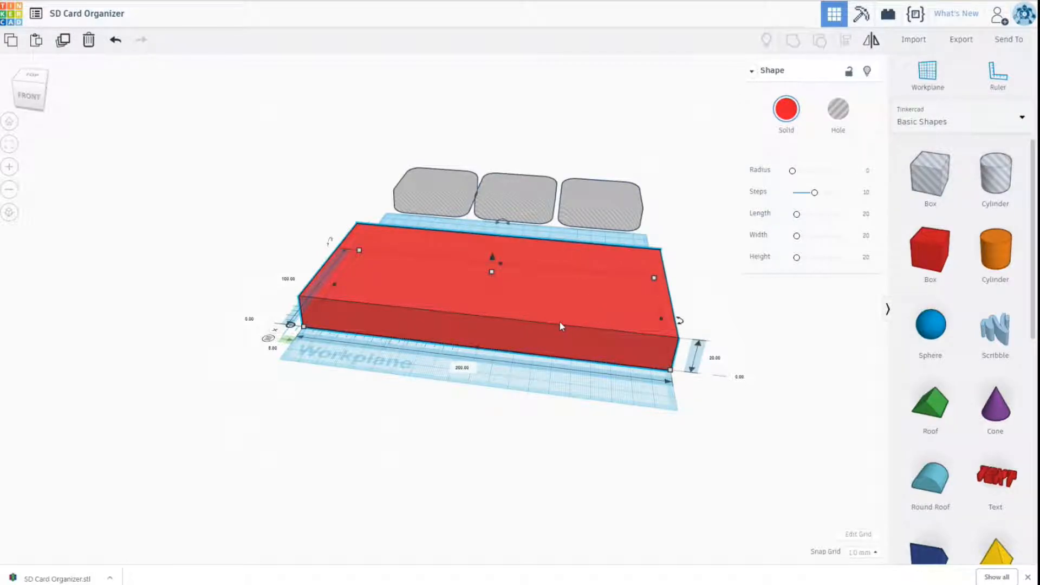
left_click_drag(795, 172, 802, 172)
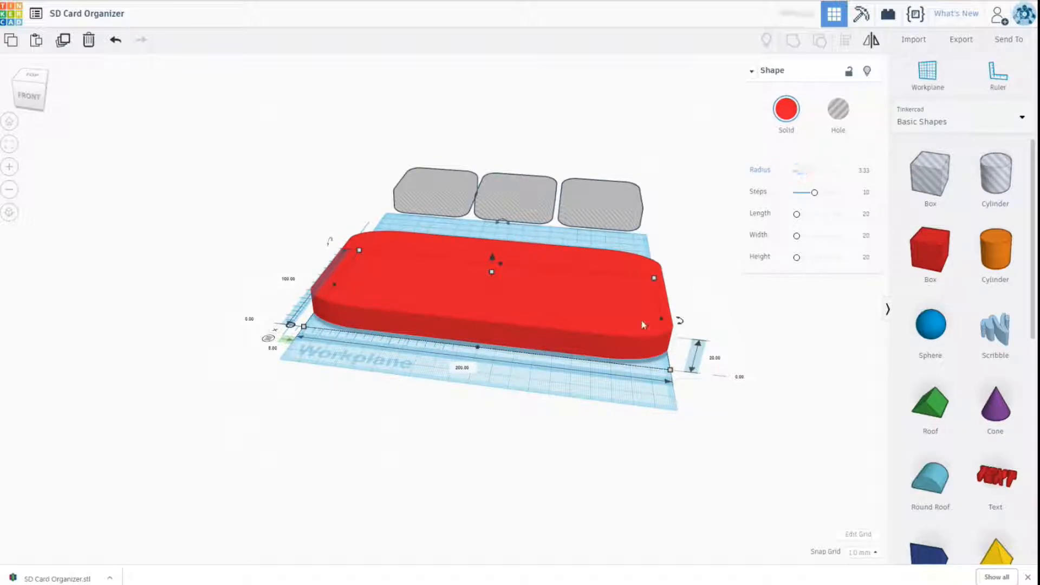
left_click(869, 172)
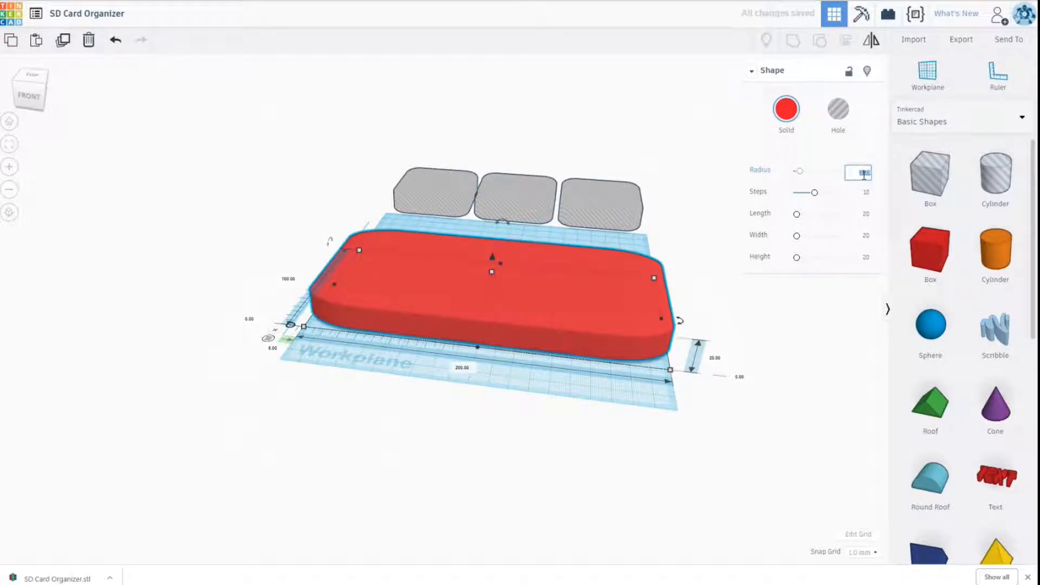
type("2")
key("Return")
right_click_drag(506, 418, 557, 361)
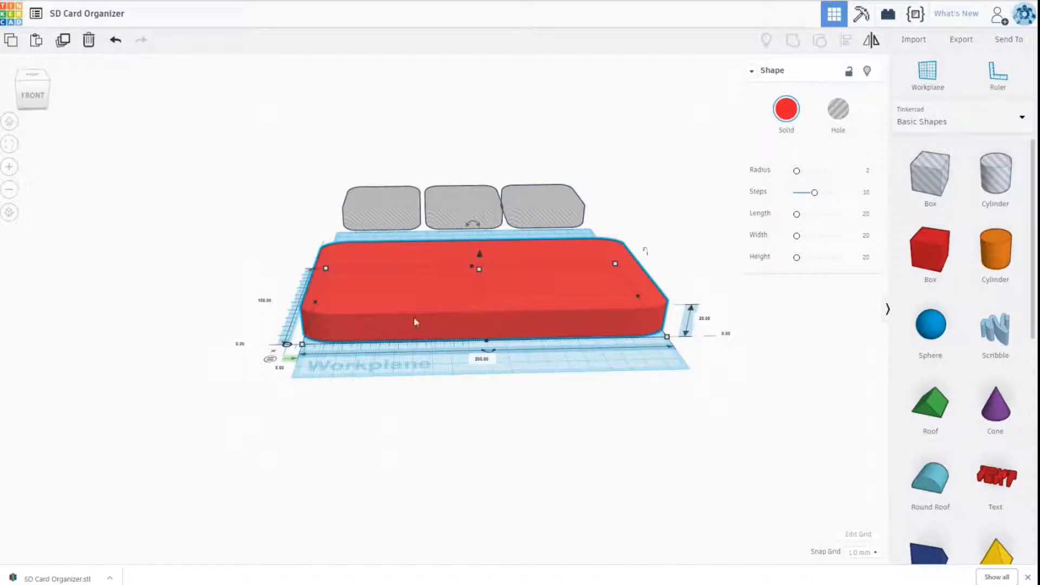
Place a hole box at the red slab's front-left corner and lower it partly below the workplane.
right_click_drag(512, 393, 627, 262)
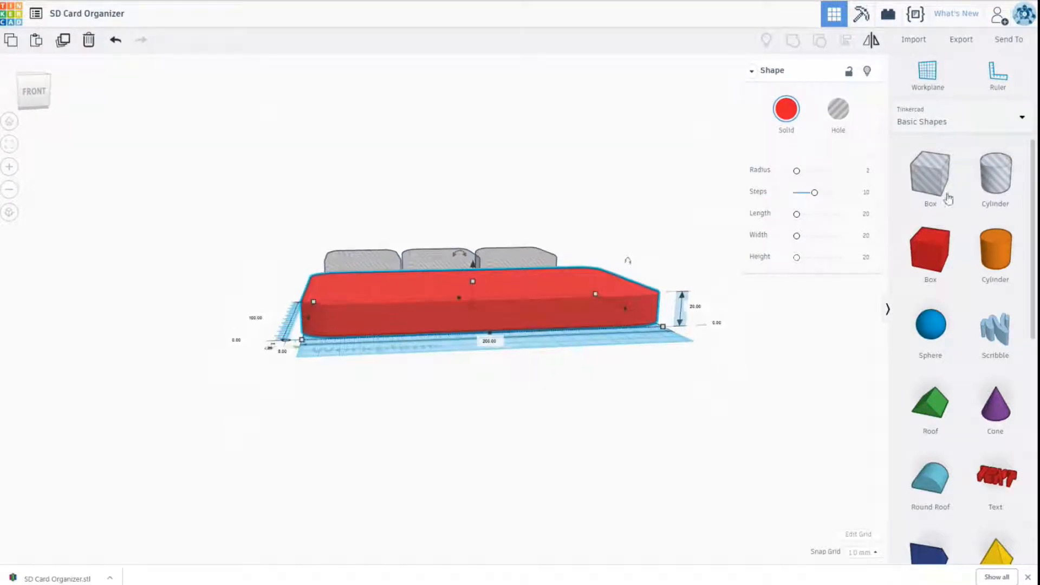
left_click_drag(930, 177, 295, 347)
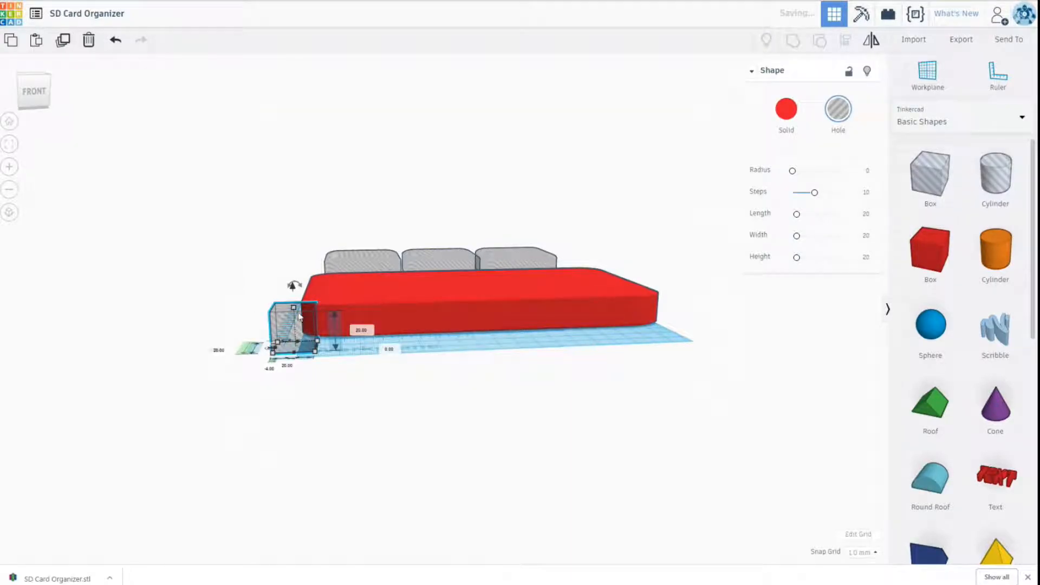
left_click_drag(294, 287, 317, 312)
right_click_drag(490, 360, 451, 453)
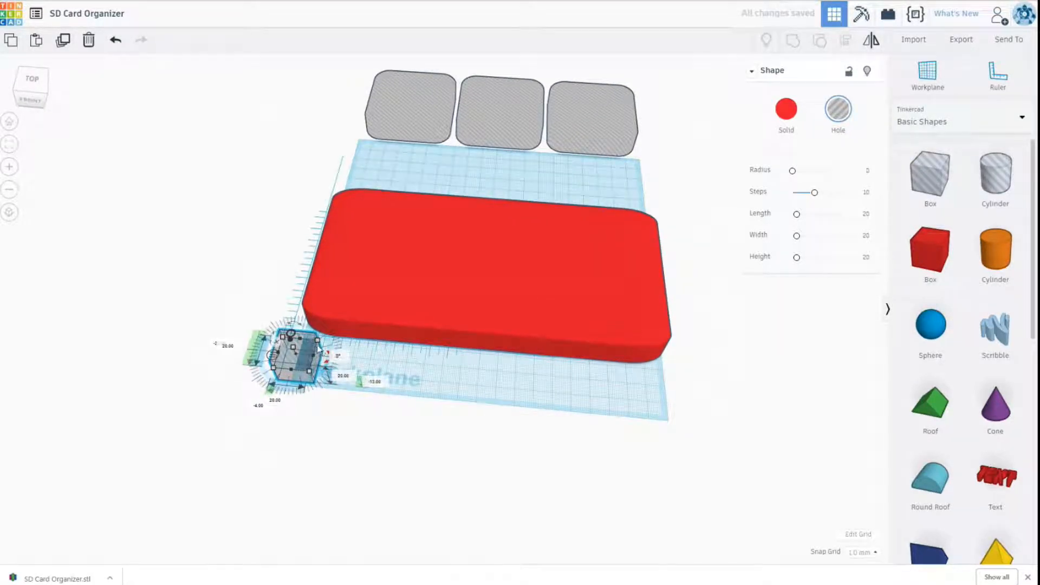
Enlarge the hole box to about 232 mm wide, extending past the slab on all sides, and lower it to -16 mm.
left_click_drag(394, 337, 676, 205)
right_click_drag(428, 440, 425, 376)
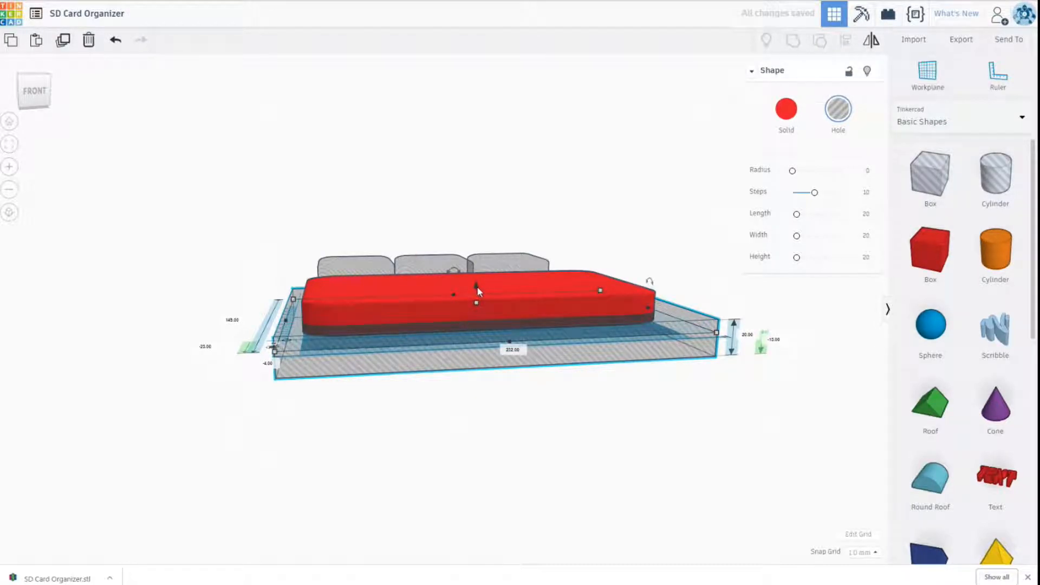
left_click_drag(477, 287, 475, 297)
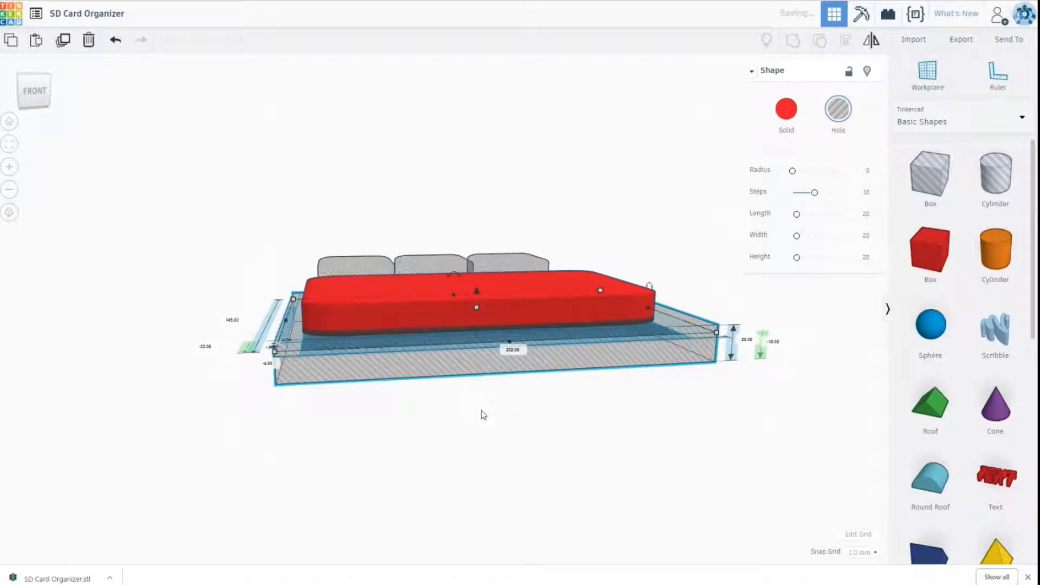
Group the red slab with the oversized hole box to cut away the slab's underside.
right_click_drag(800, 428, 774, 529)
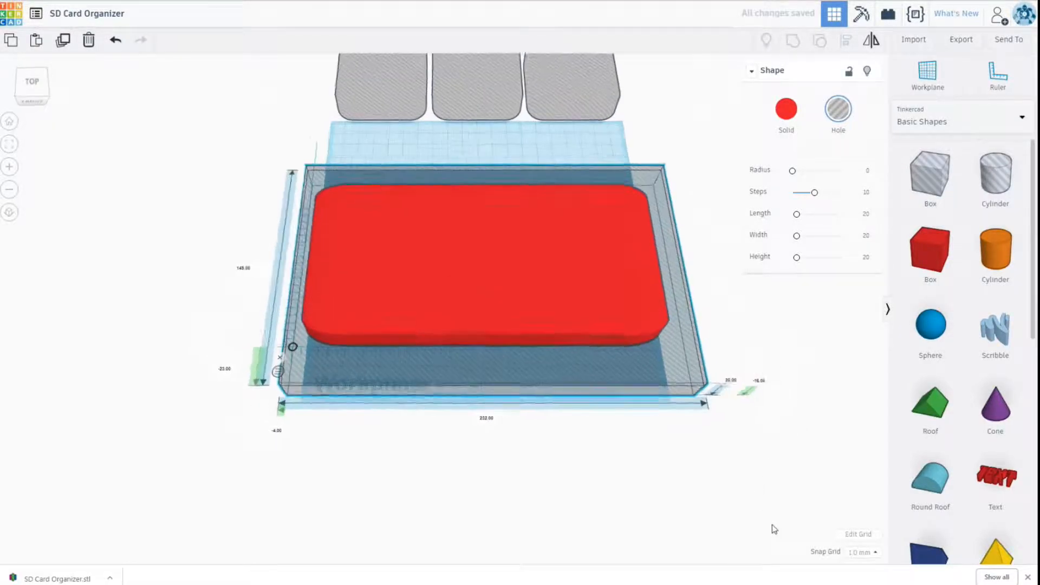
left_click_drag(234, 205, 443, 429)
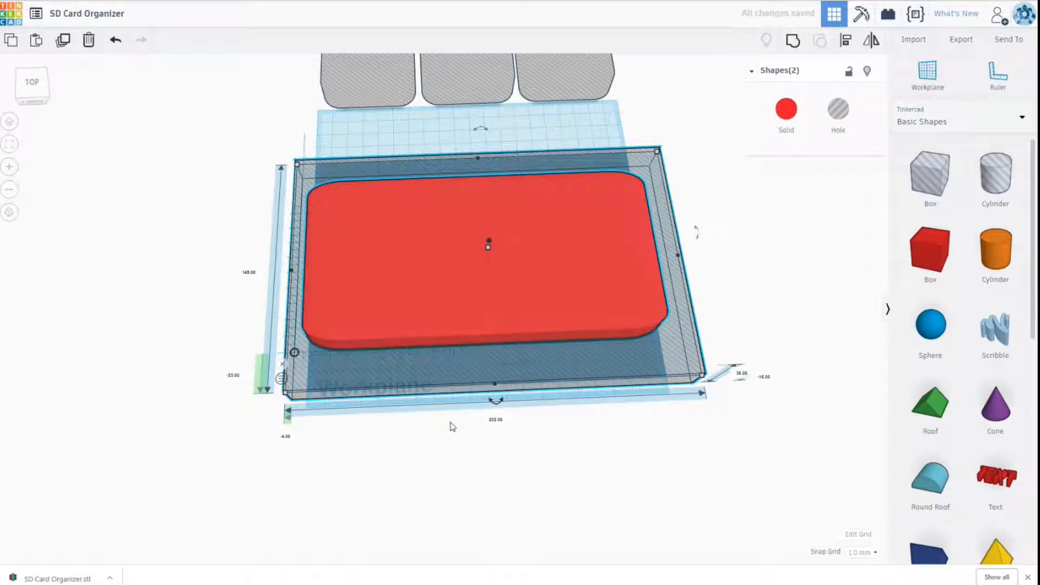
left_click(793, 39)
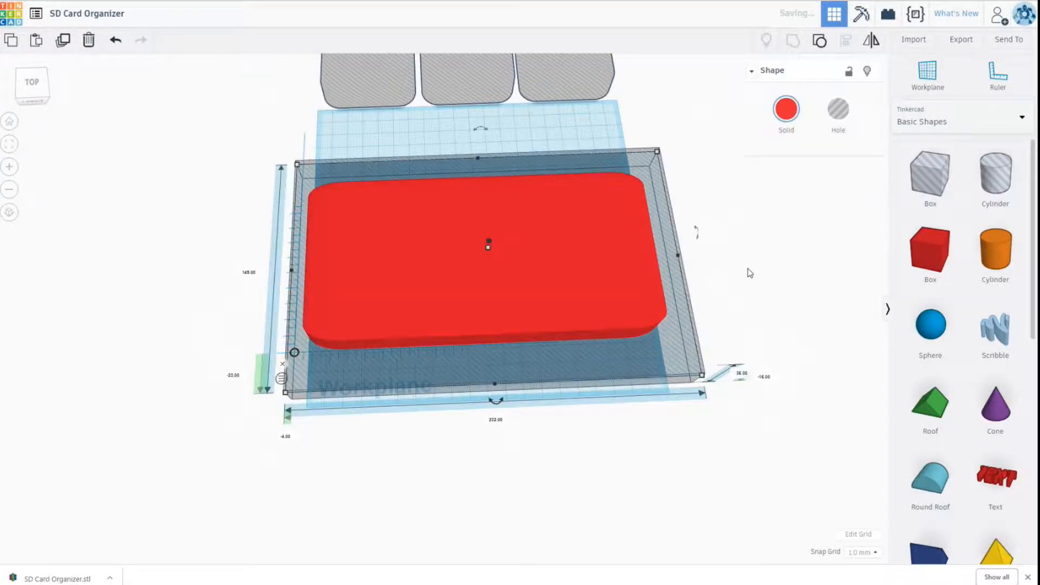
Set the trimmed red slab's height to 20 mm and its elevation above the workplane to 0 mm.
right_click_drag(462, 435, 677, 349)
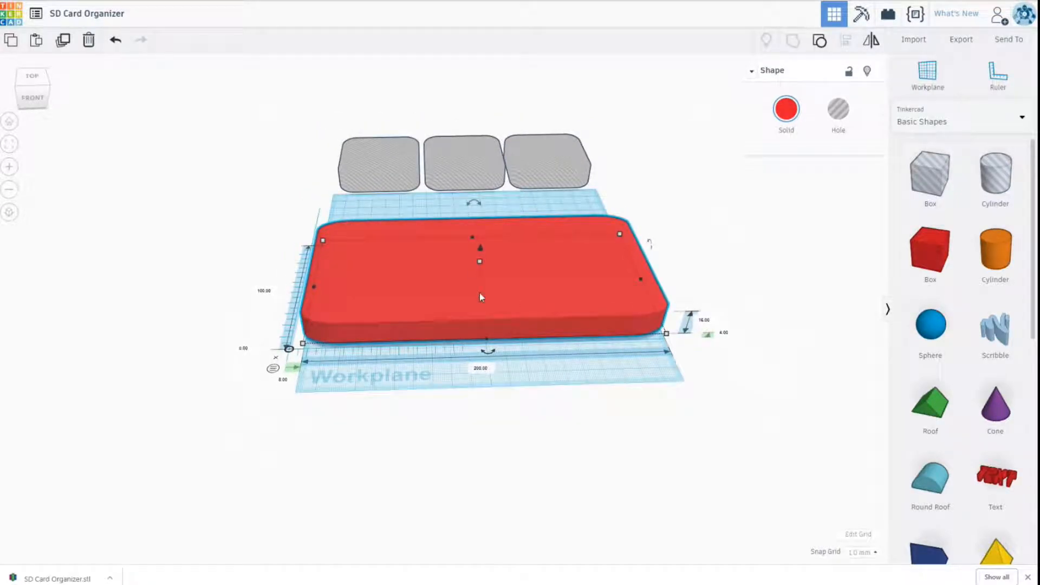
left_click(703, 320)
key("Return")
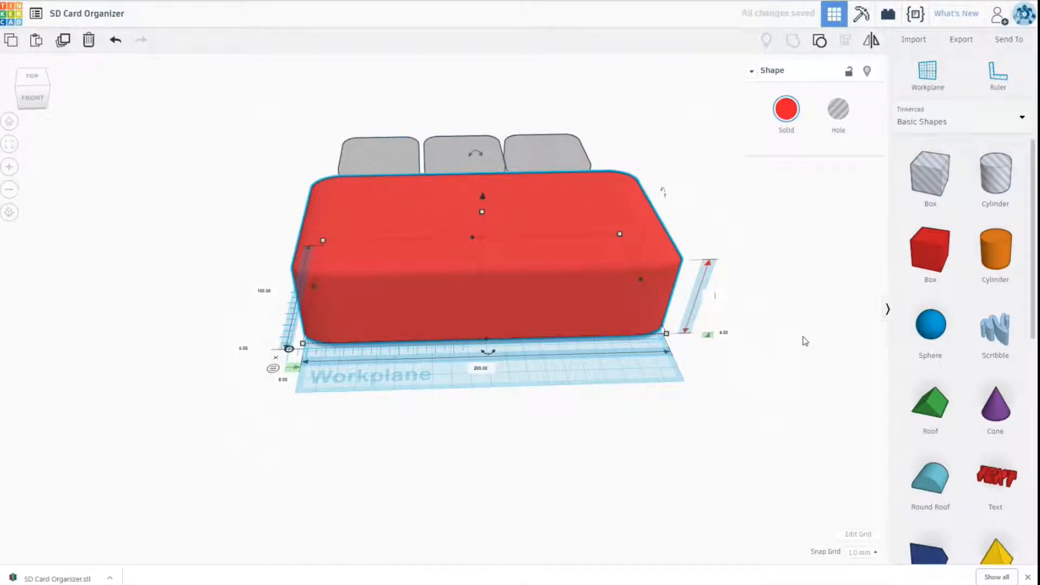
key("Return")
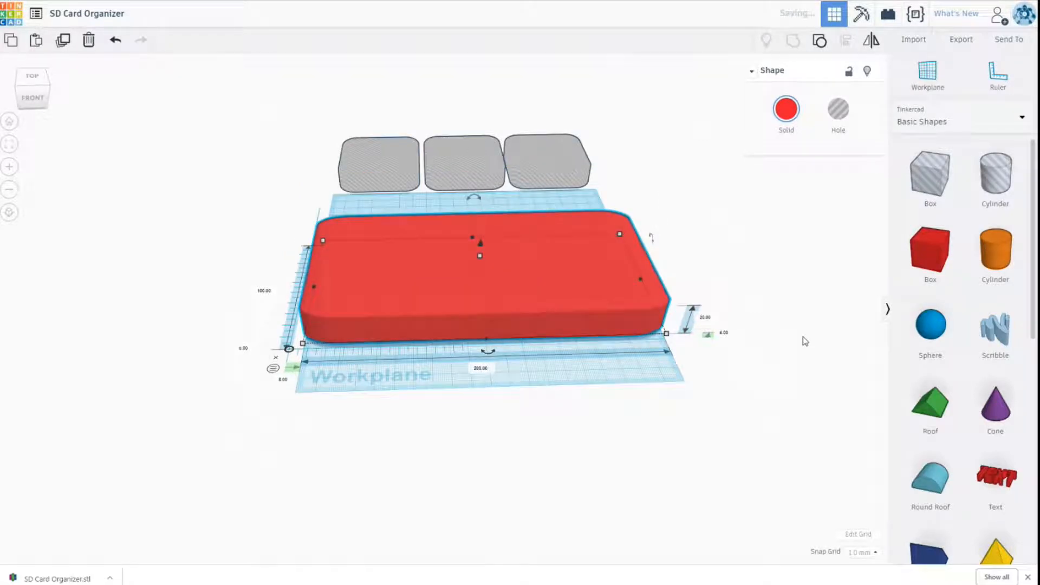
right_click_drag(547, 393, 571, 307)
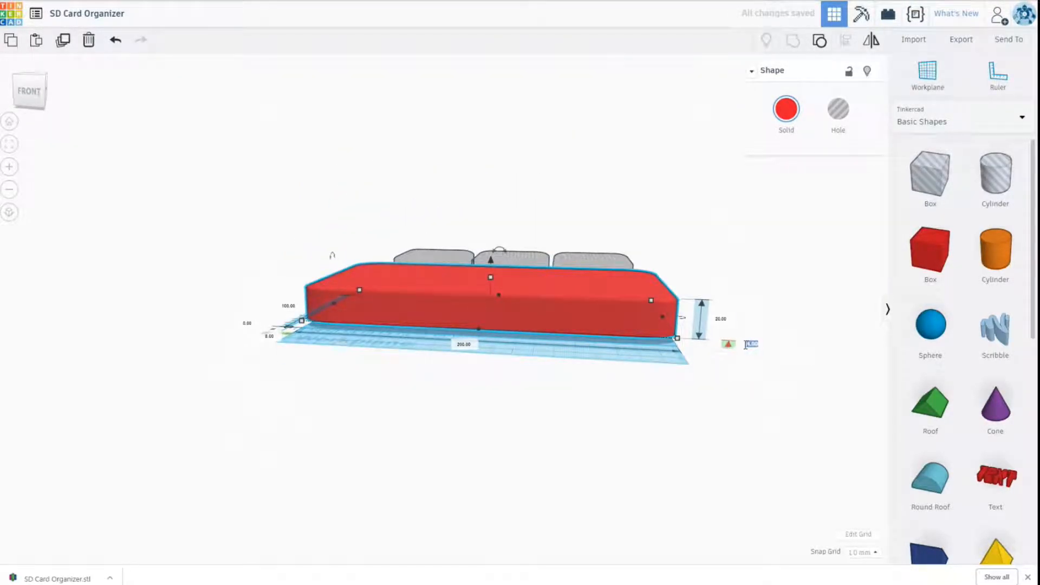
type("0")
key("Return")
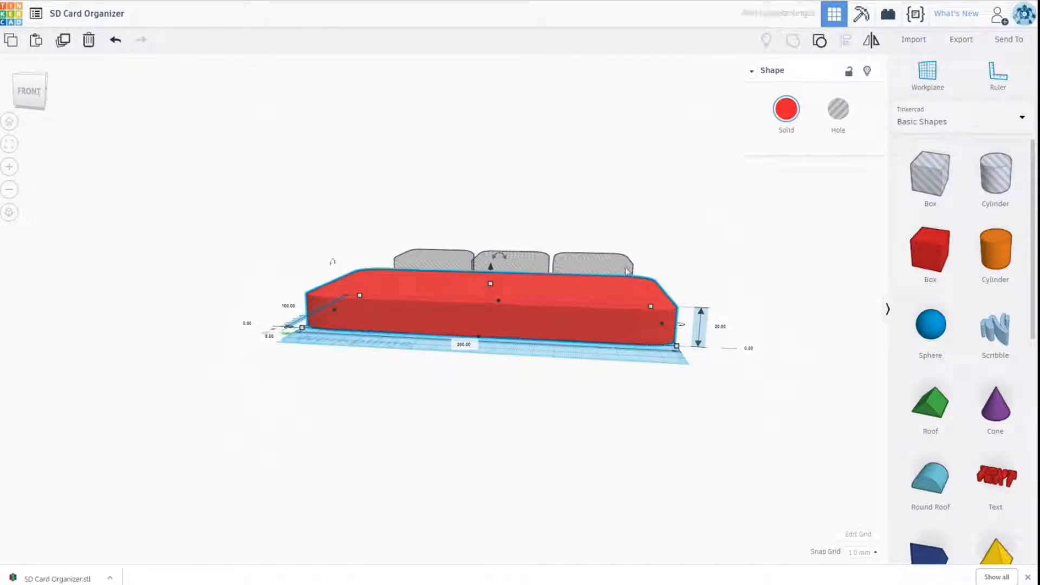
Raise the group of three hole boxes to 2 mm above the workplane and stretch its height to 26 mm.
right_click_drag(349, 270, 347, 316)
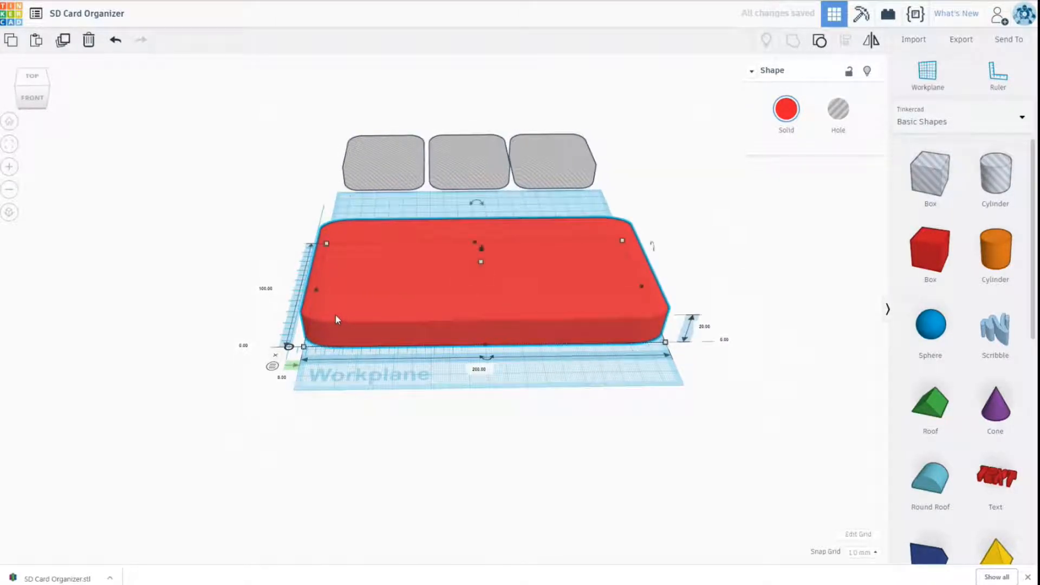
right_click_drag(797, 333, 704, 282)
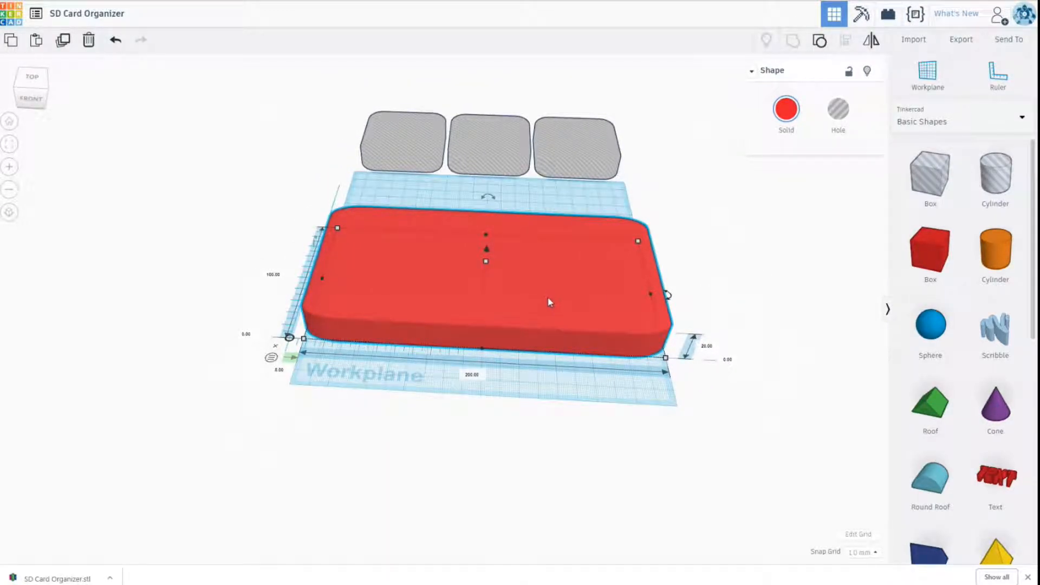
right_click_drag(719, 242, 565, 325)
right_click_drag(706, 291, 741, 298)
left_click_drag(301, 83, 630, 170)
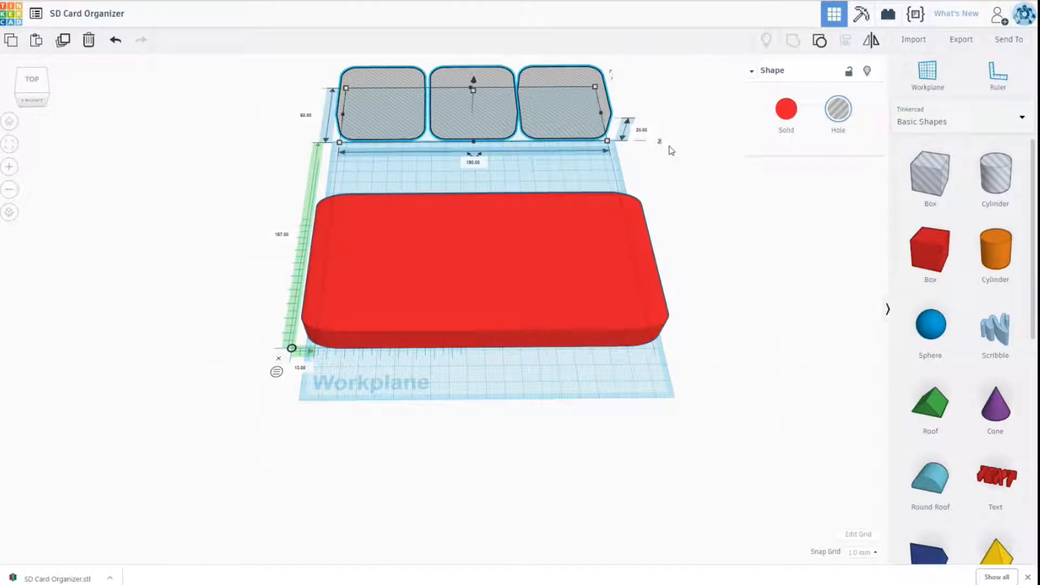
key("Return")
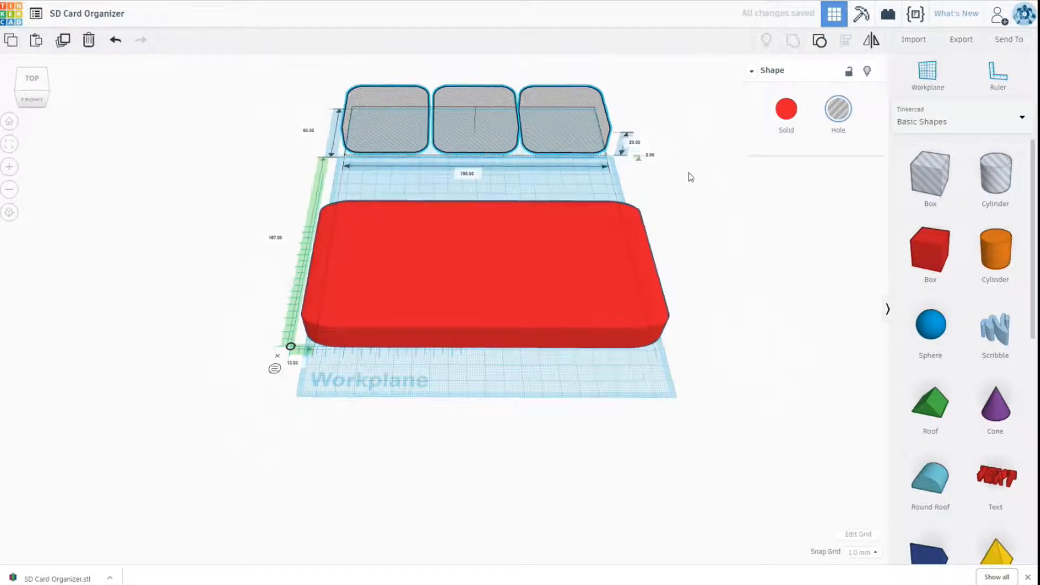
right_click_drag(689, 173, 658, 175)
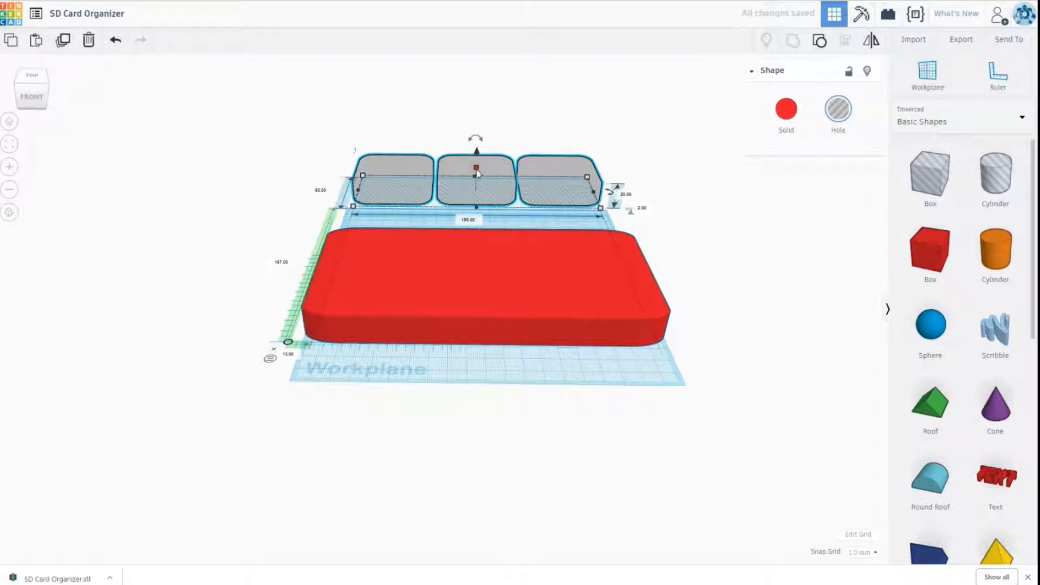
mouse_move(476, 169)
left_mouse_down()
mouse_move(474, 144)
mouse_move(478, 165)
left_mouse_up()
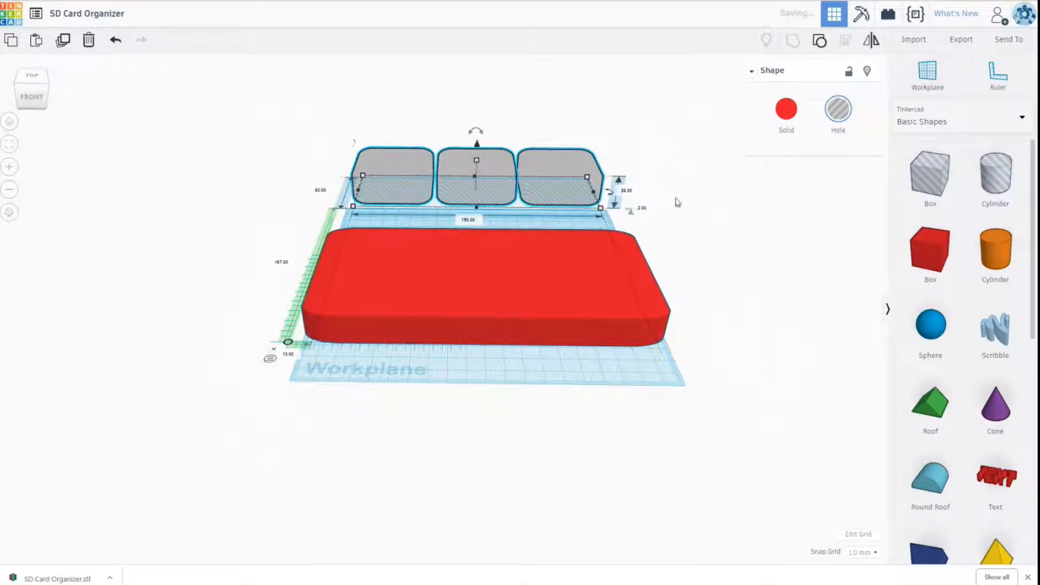
Set the hole box group's front-edge distance from the ruler origin to 5 mm so it sits inside the red slab.
right_click_drag(727, 220, 738, 244)
left_click(486, 253)
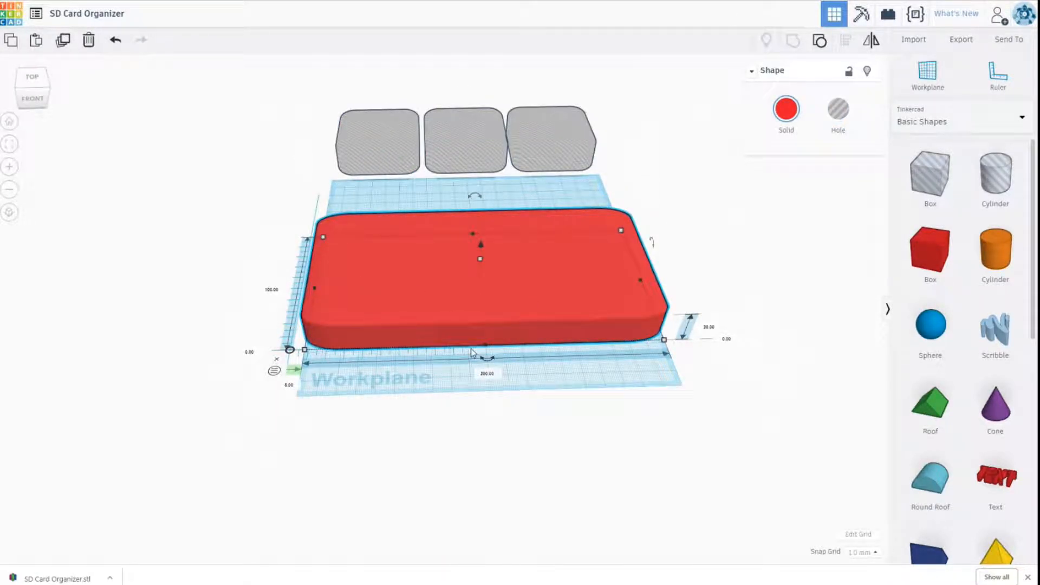
left_click(464, 140)
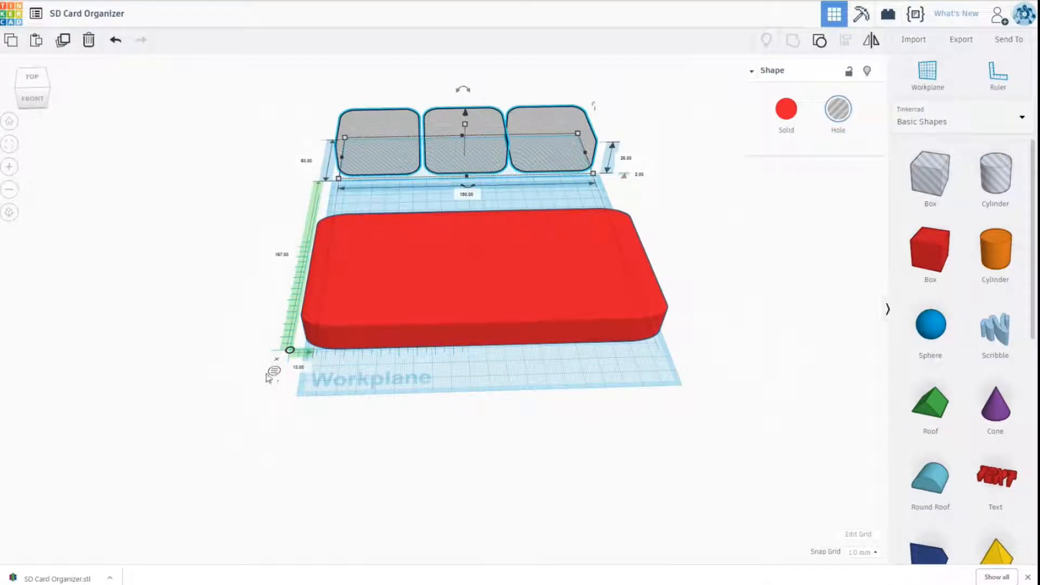
left_click(281, 256)
type("5")
key("Return")
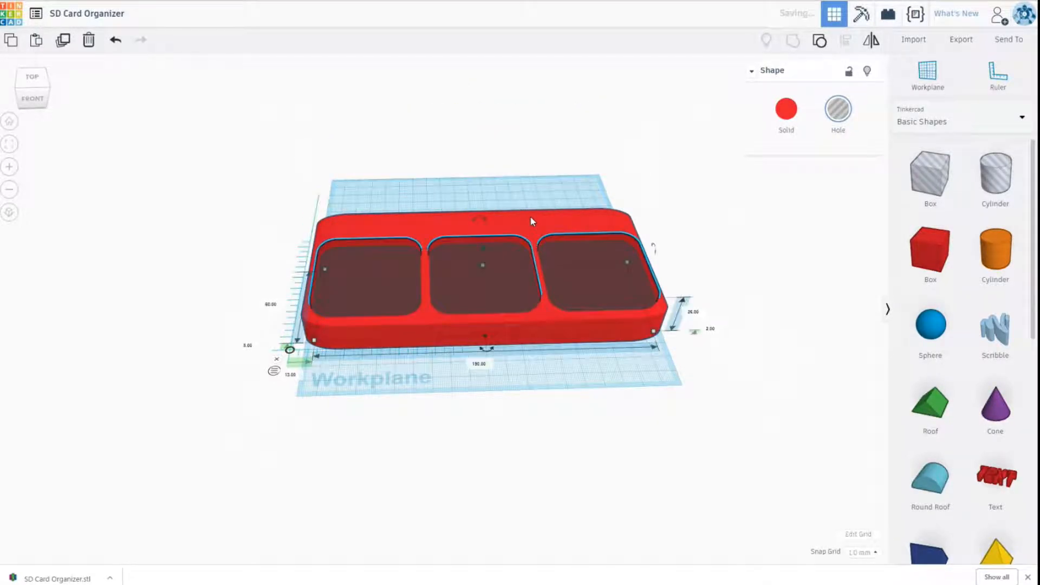
Check the centring of the hole box group on the red slab with the Align tool.
left_click_drag(286, 188, 471, 380)
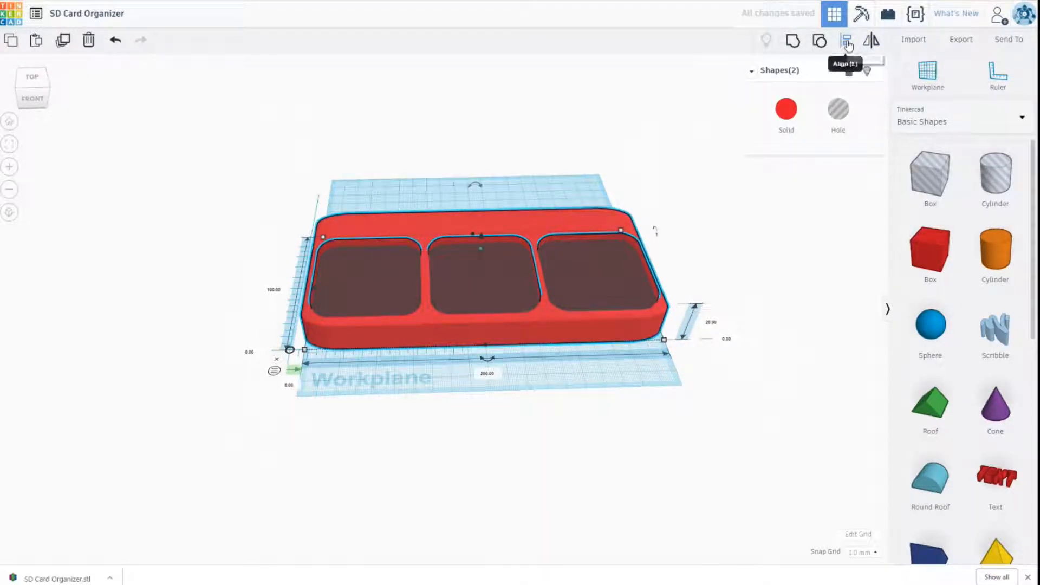
left_click(846, 40)
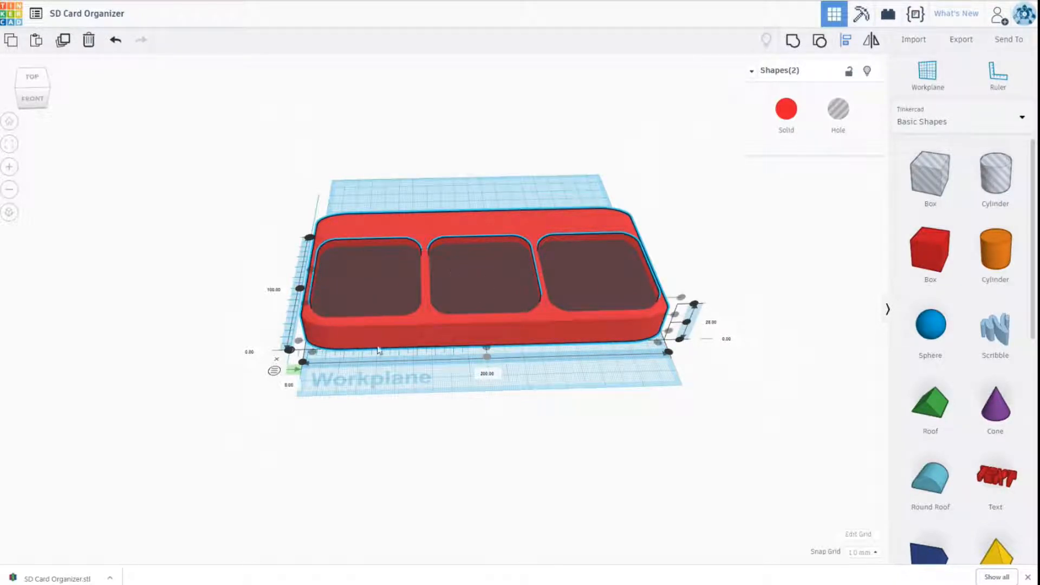
left_click(687, 221)
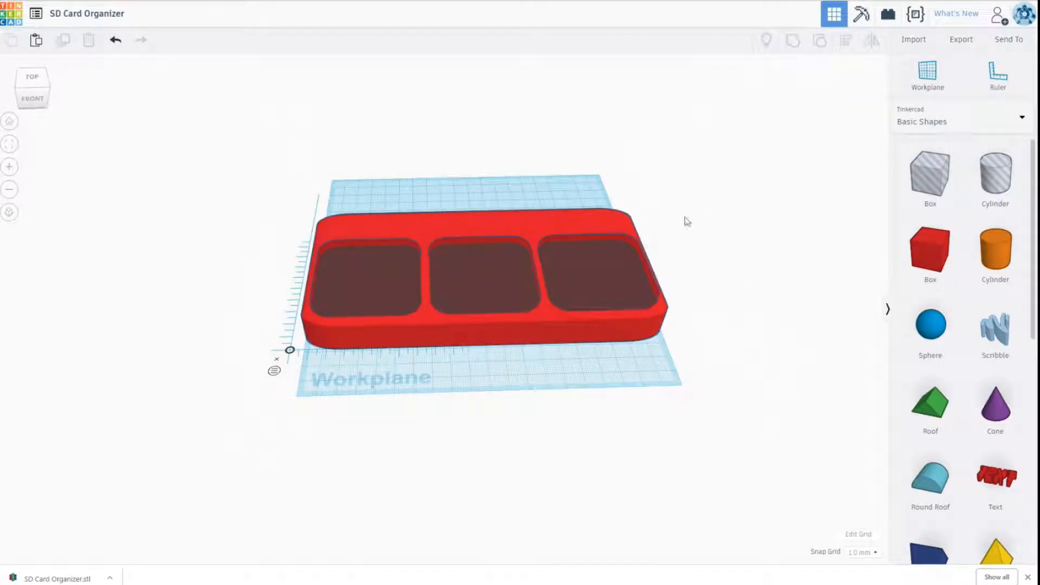
Shorten the red slab's depth to about 95 mm from its back edge and move it with the holes toward the workplane's back.
right_click_drag(692, 230, 736, 298)
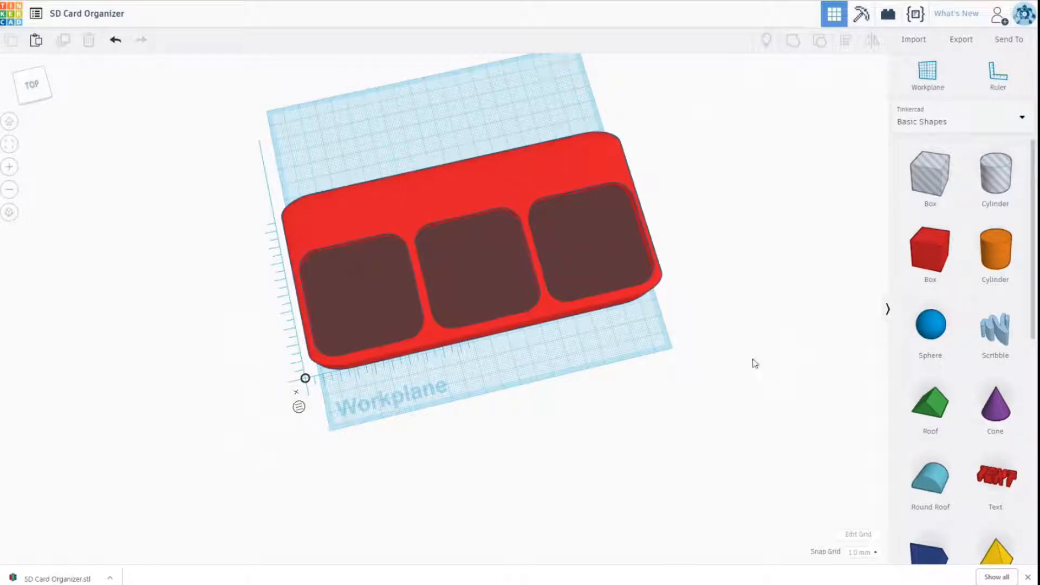
left_click(462, 187)
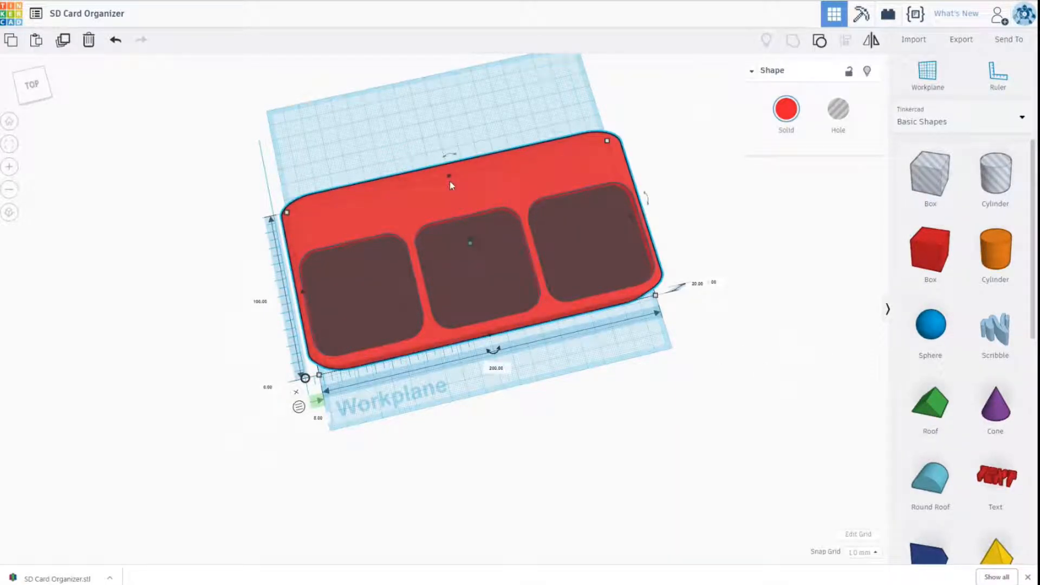
left_click_drag(448, 177, 451, 184)
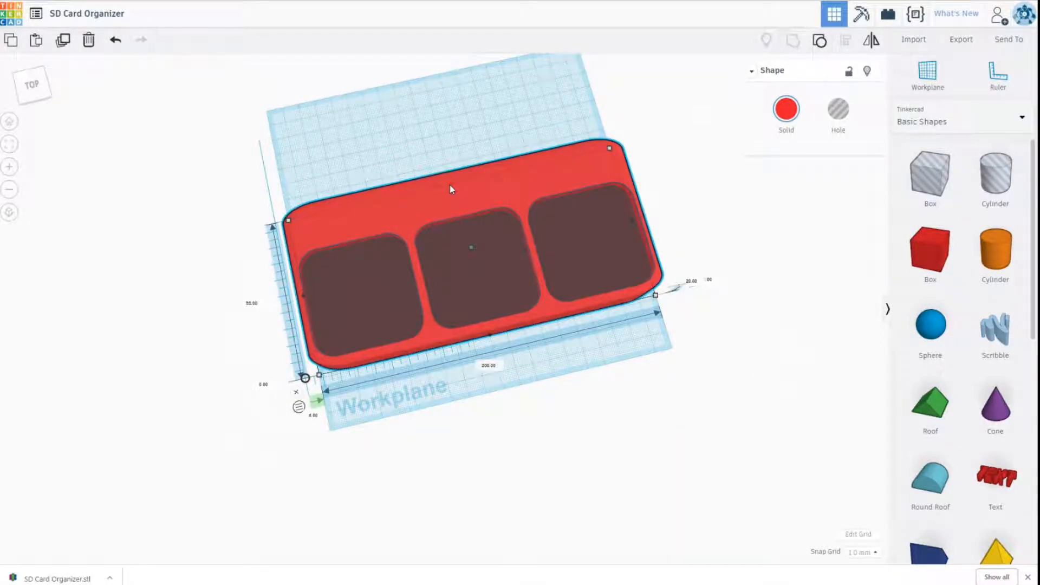
right_click_drag(771, 378, 751, 356)
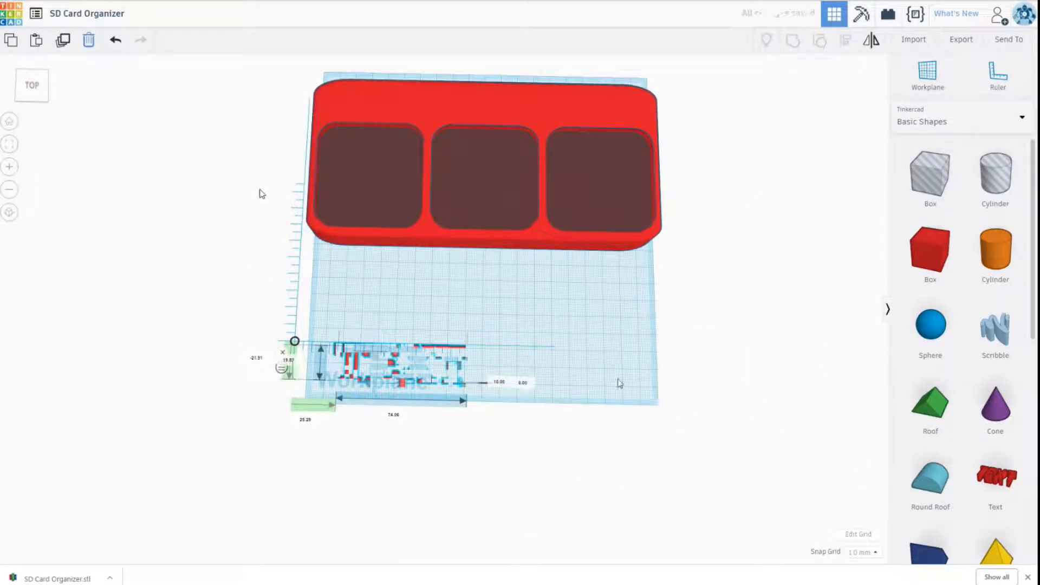
Place a solid text shape on the free workplane area in front of the slab and shrink it to about 54 mm wide.
left_click_drag(996, 477, 398, 379)
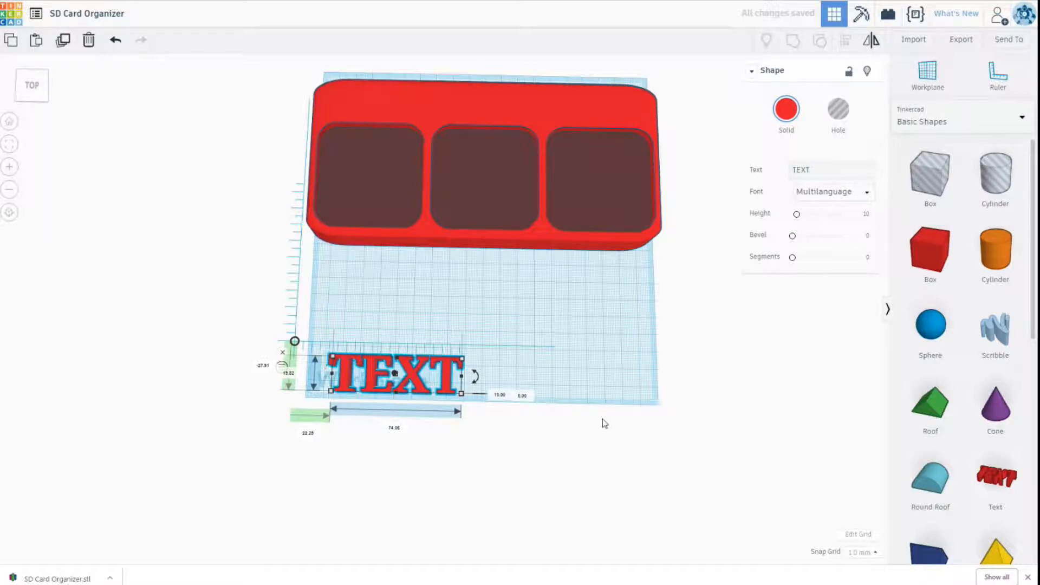
right_click_drag(597, 432, 384, 289)
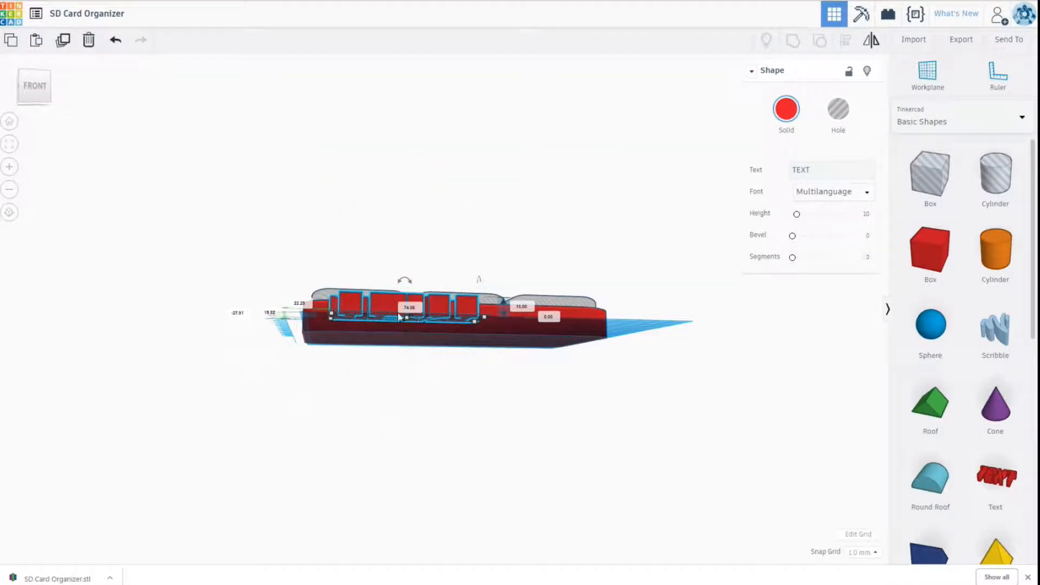
right_click_drag(651, 314, 655, 506)
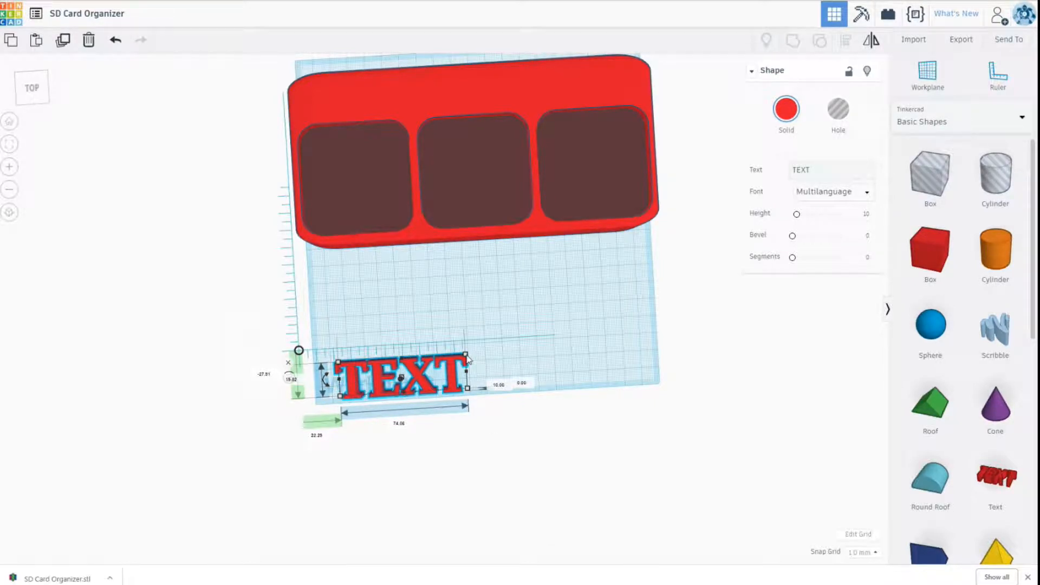
left_click_drag(466, 354, 433, 369)
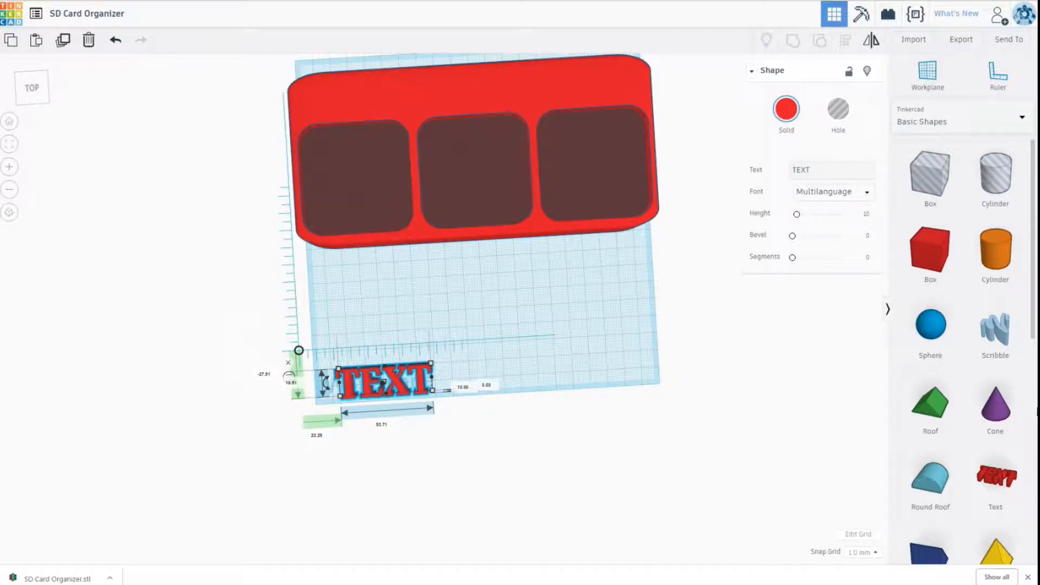
left_click(995, 478)
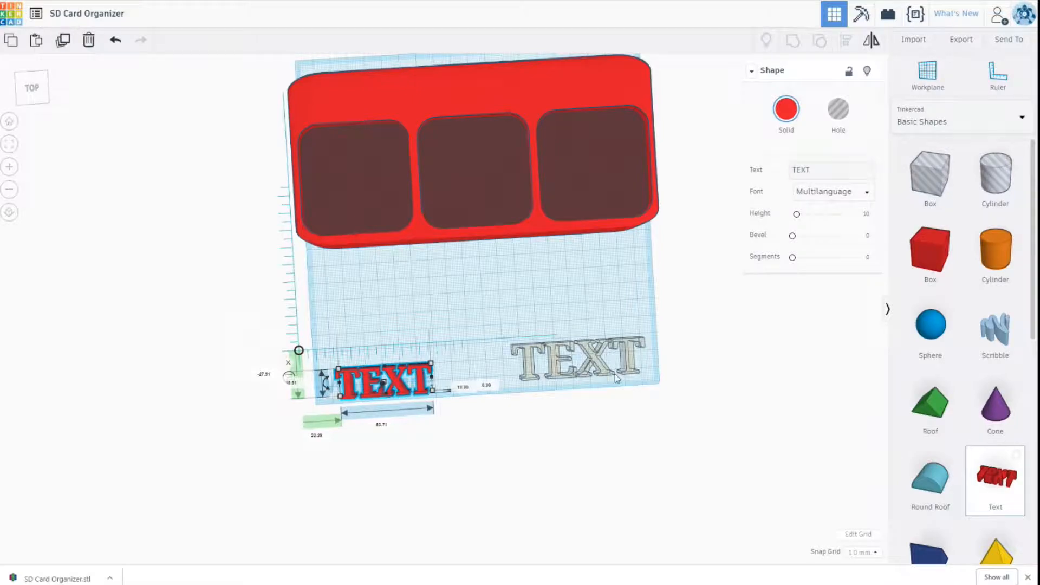
left_click(610, 379)
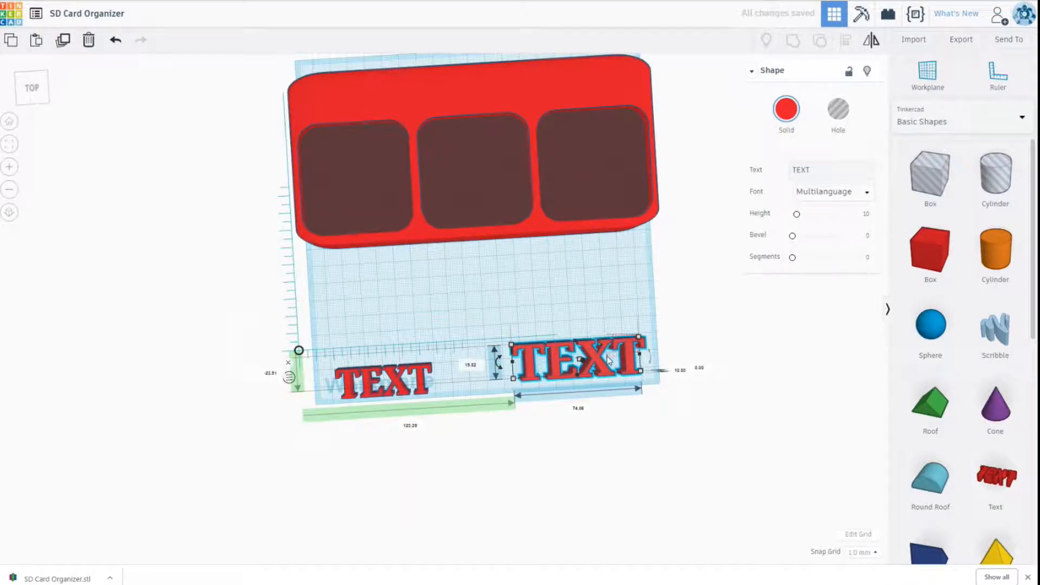
left_click_drag(639, 336, 627, 349, "shift")
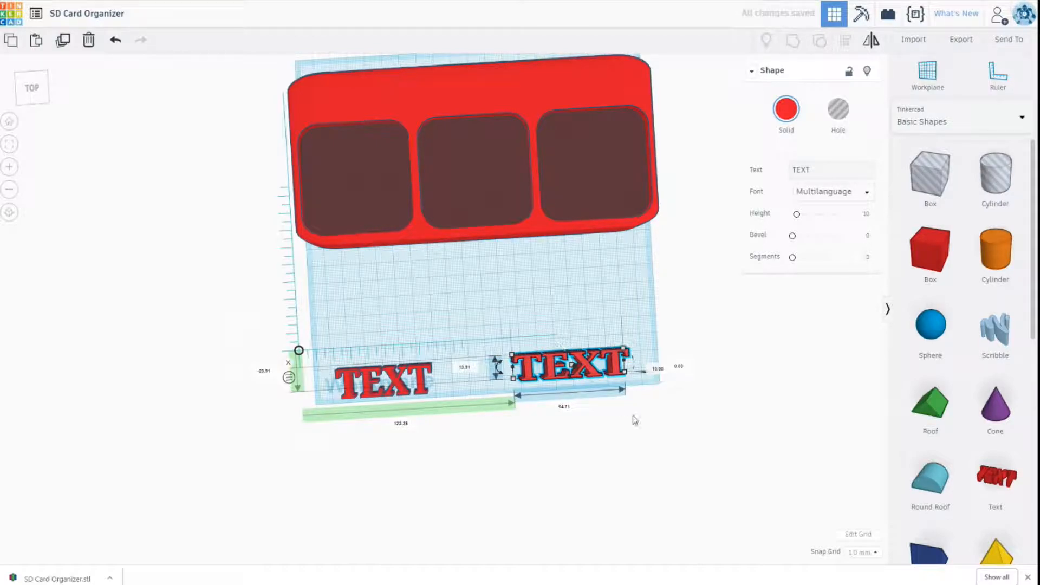
left_click(88, 39)
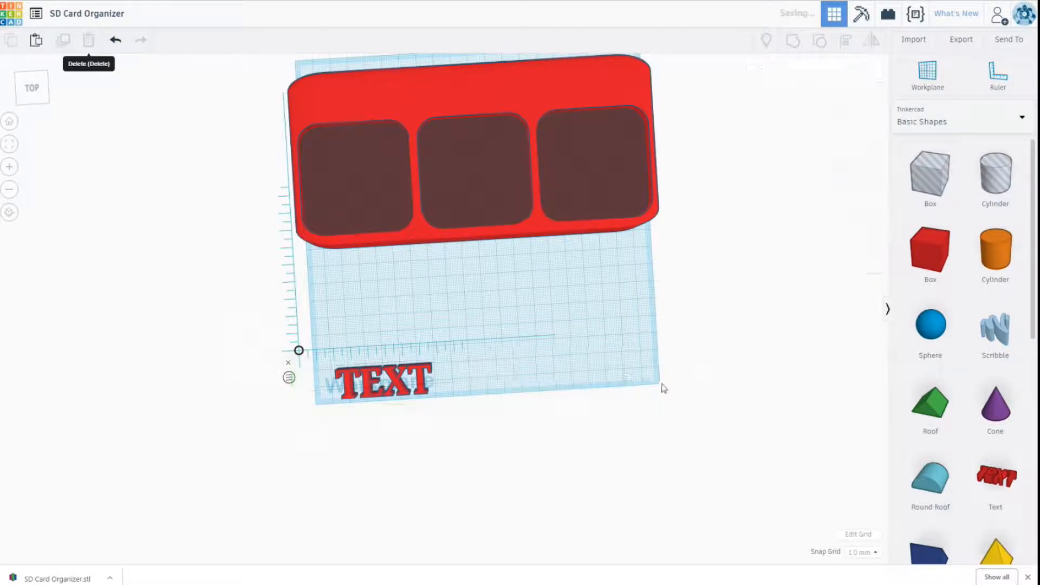
Place a new workplane on the red slab's top surface, on the solid strip behind the compartments.
right_click_drag(584, 427, 639, 347)
scroll(708, 315, "down", 3)
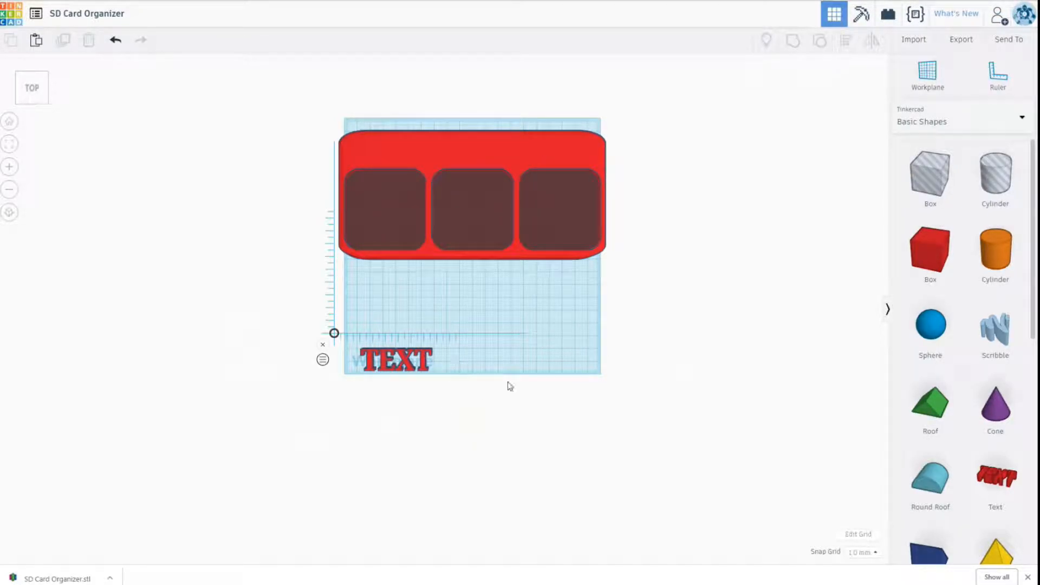
left_click(928, 73)
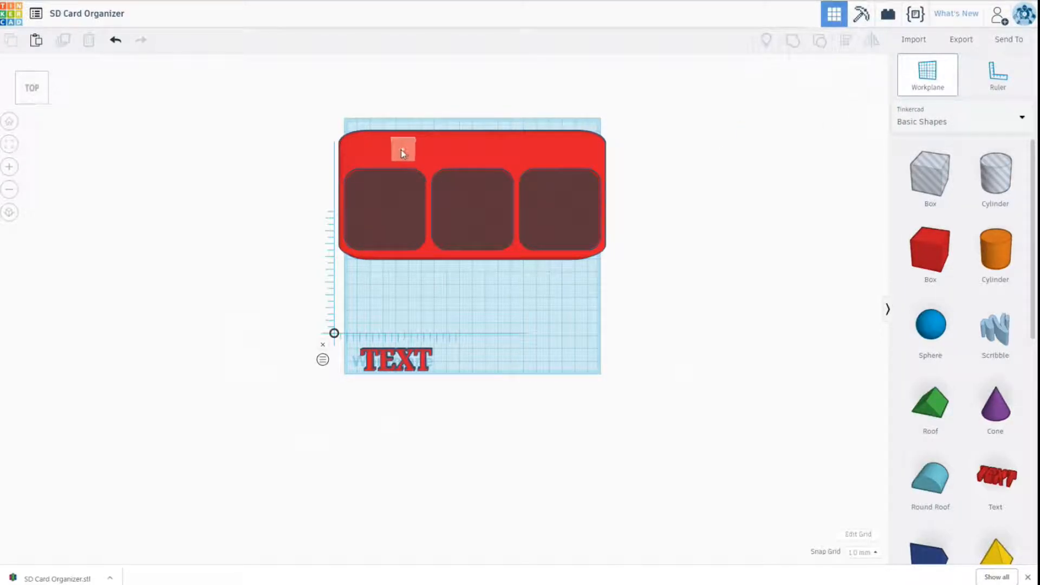
left_click(404, 151)
right_click_drag(611, 443, 572, 390)
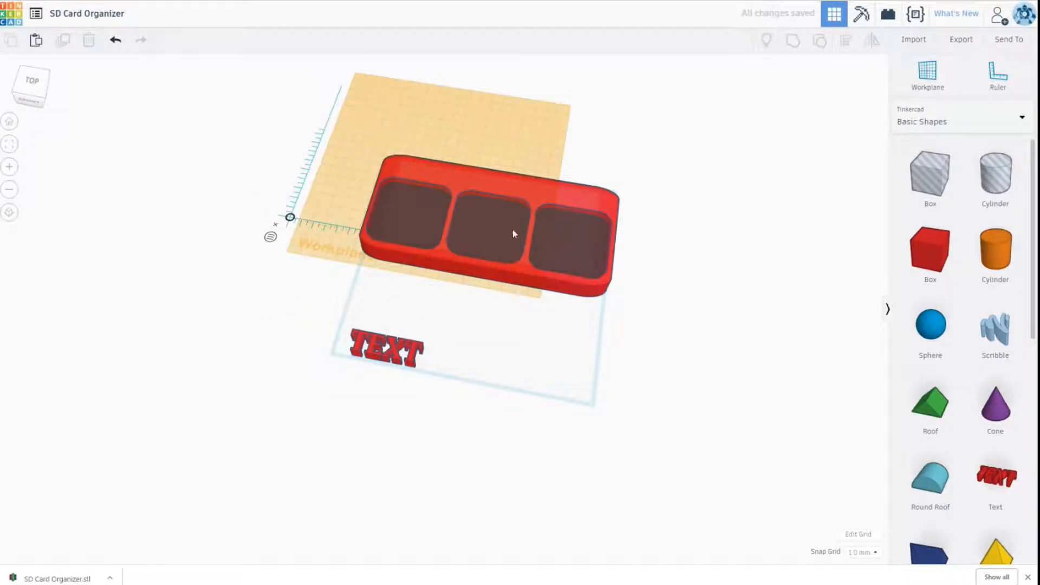
Set the text shape's elevation to 0 relative to the new workplane so it sits level with the slab's top.
left_click(397, 362)
right_click_drag(577, 391, 700, 362)
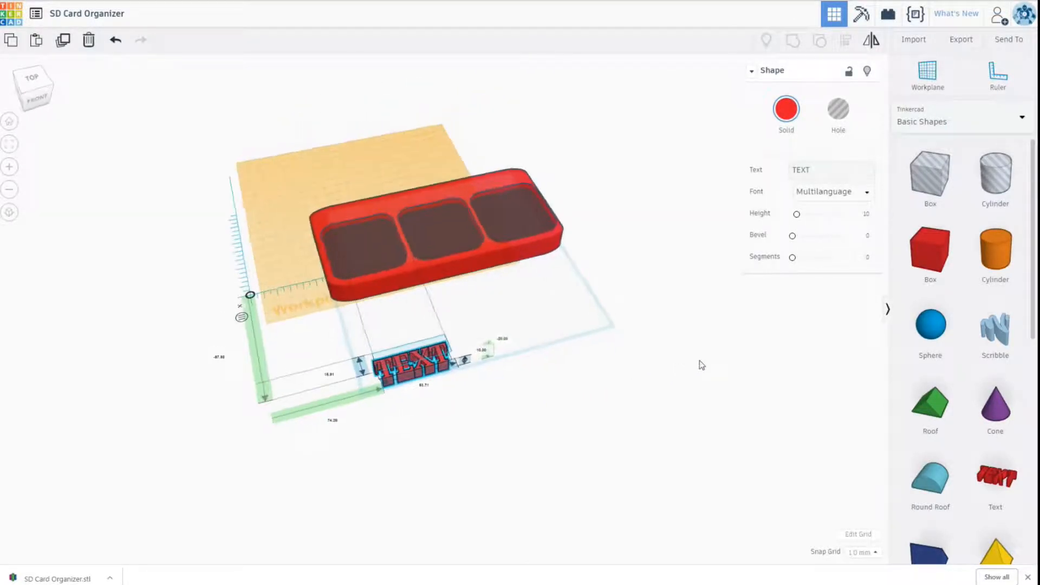
right_click_drag(499, 448, 505, 409)
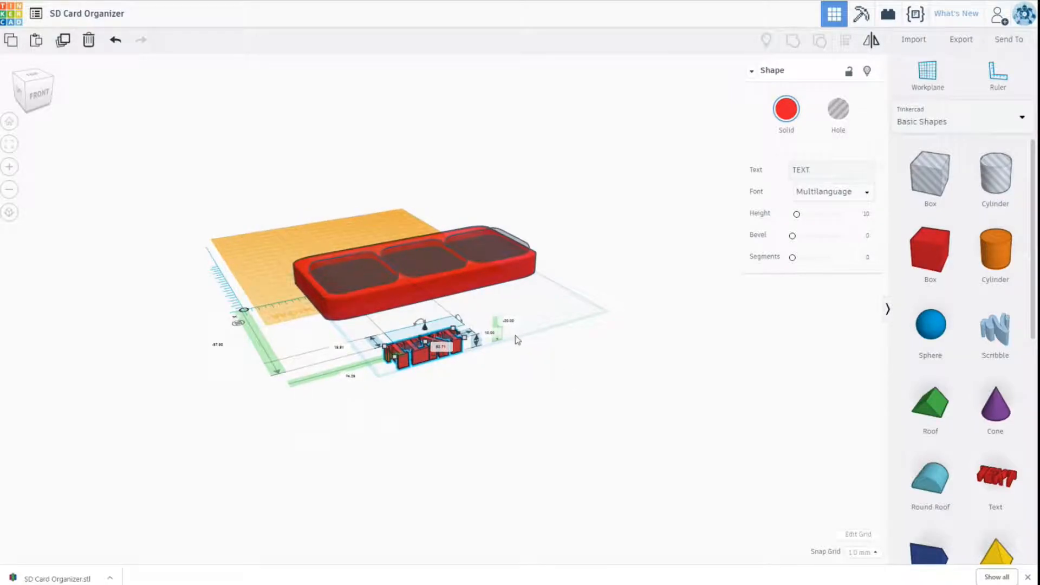
left_click(508, 322)
type("0")
key("Return")
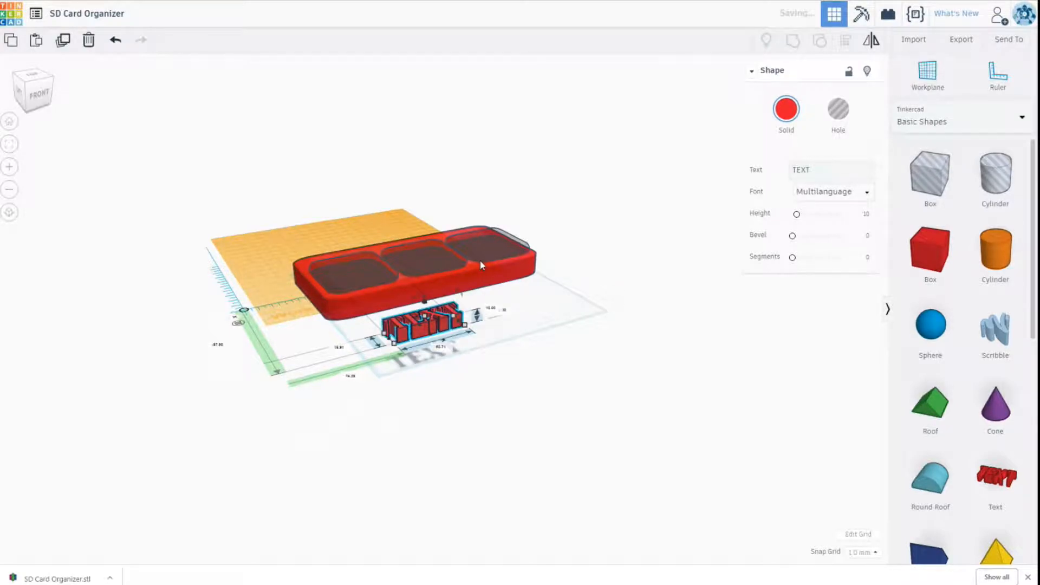
Move the text onto the slab's rear strip behind the left compartment and switch back to the original workplane.
right_click_drag(633, 316, 601, 428)
right_click_drag(601, 347, 592, 362)
left_click_drag(423, 375, 365, 178)
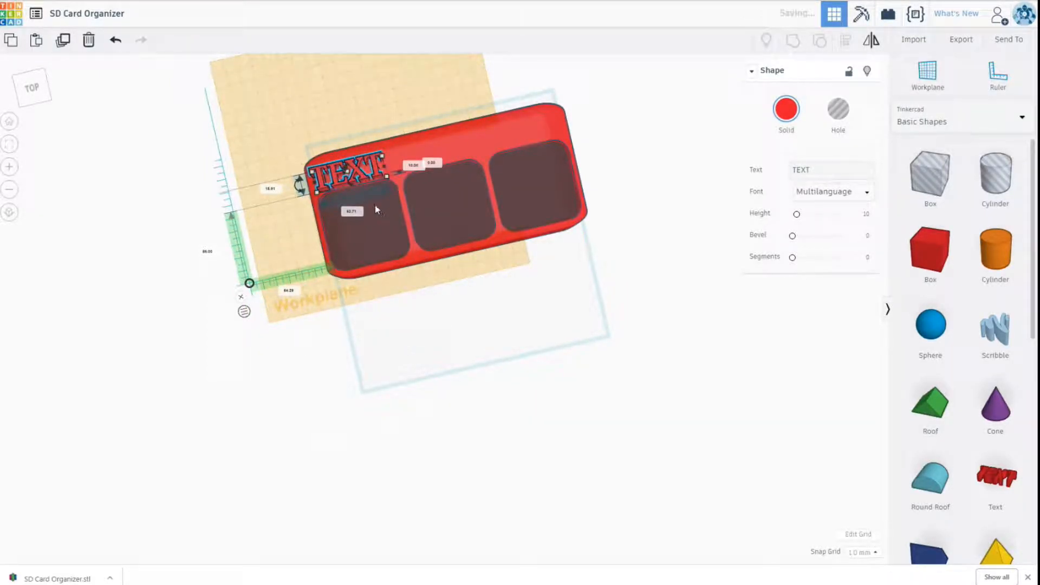
left_click_drag(360, 169, 362, 172)
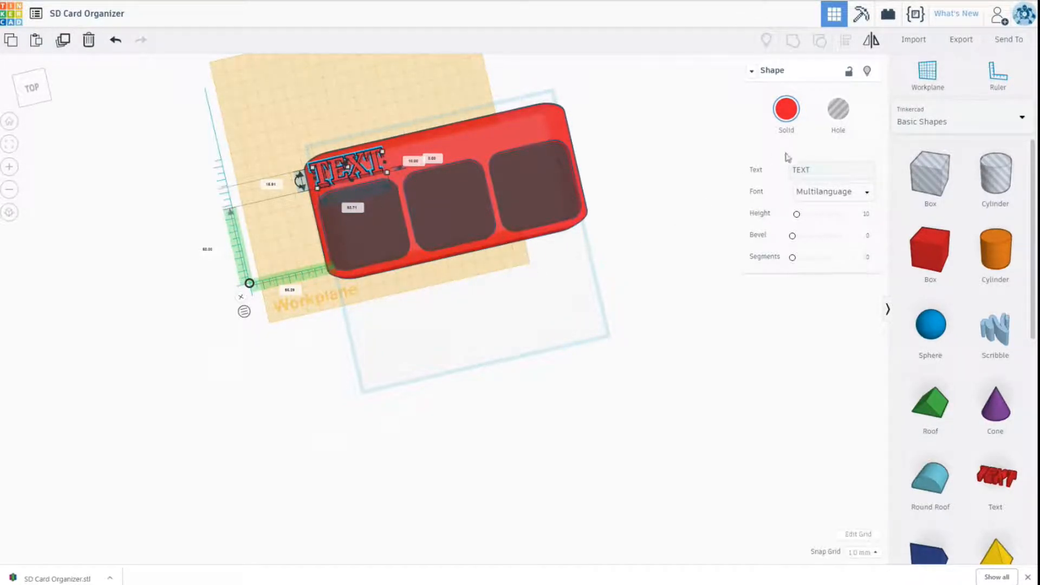
left_click(933, 78)
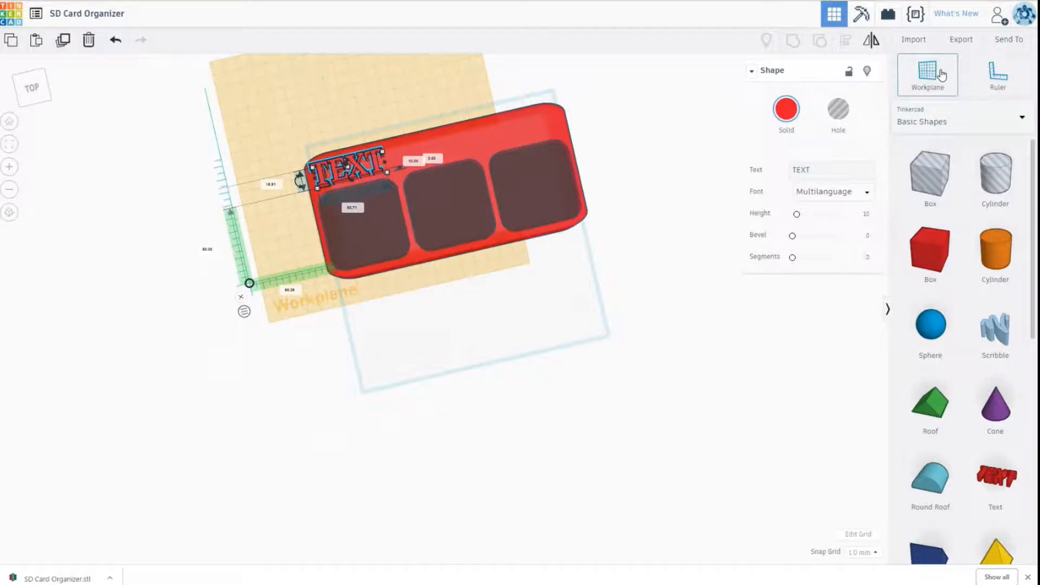
left_click(605, 314)
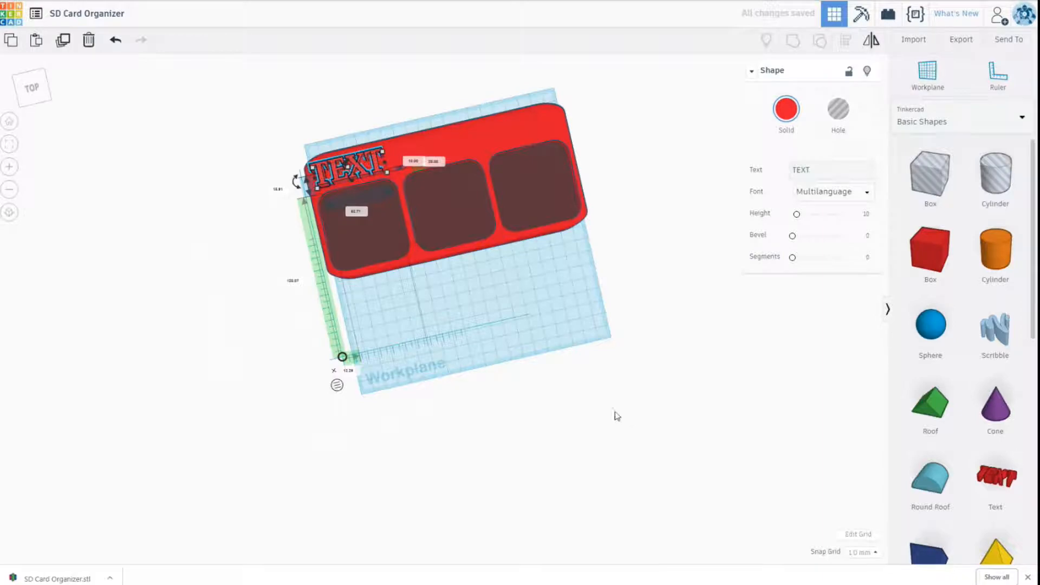
Shrink the text to about 40 mm wide and centre it by eye behind the left compartment.
right_click_drag(592, 411, 576, 320)
scroll(576, 318, "up", 5)
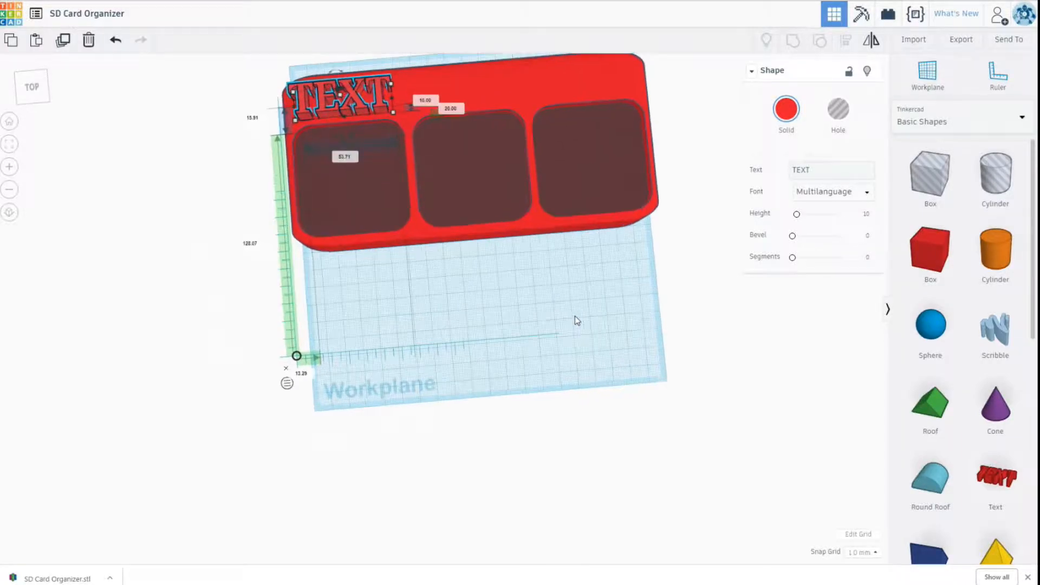
right_click_drag(666, 300, 690, 492)
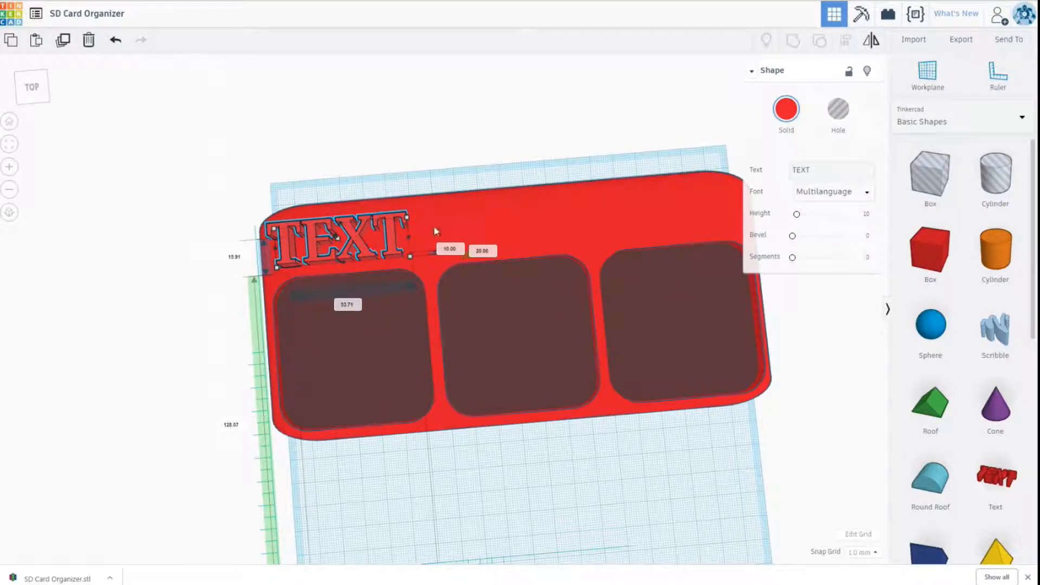
left_click_drag(408, 221, 373, 234)
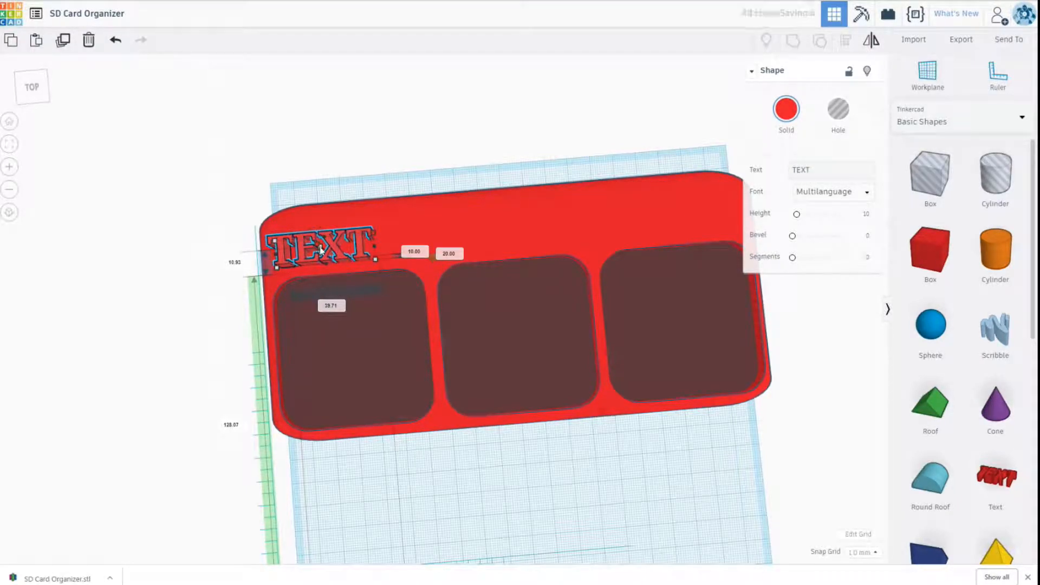
left_click_drag(337, 253, 359, 246)
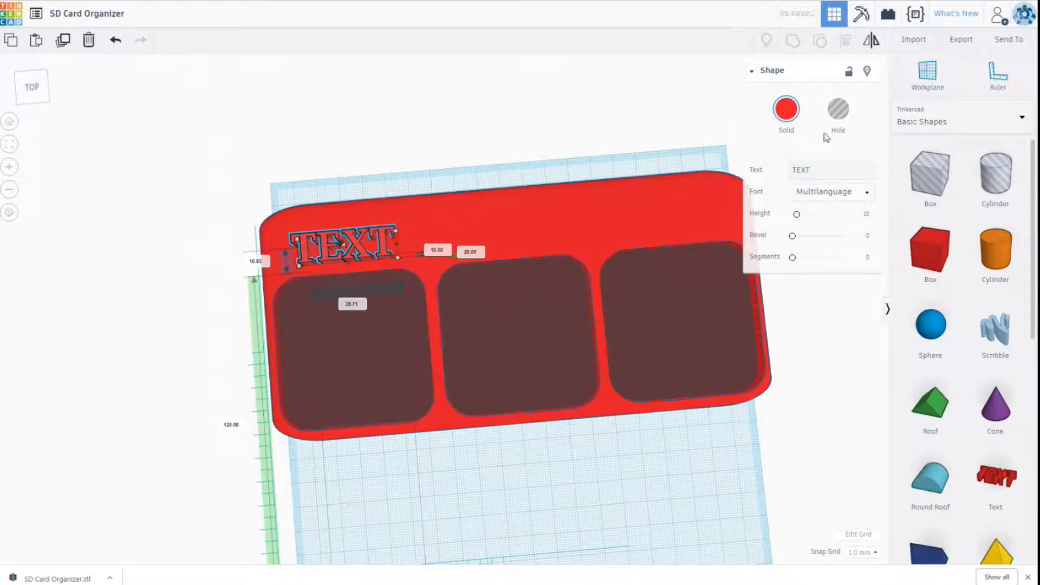
Change the wording of the text shape to "Empty".
left_click(821, 165)
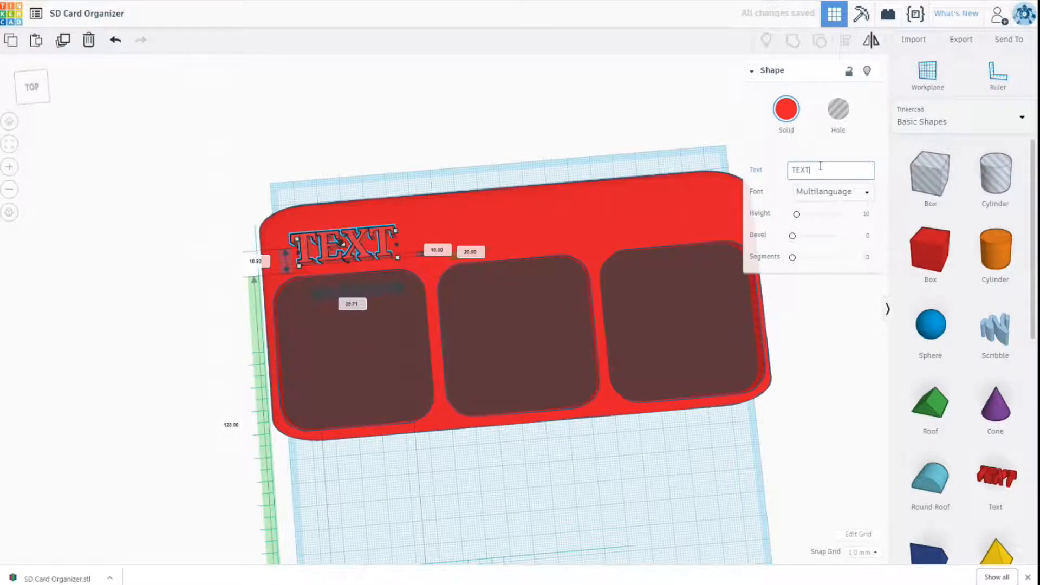
key("BackSpace")
key("BackSpace")
key("BackSpace")
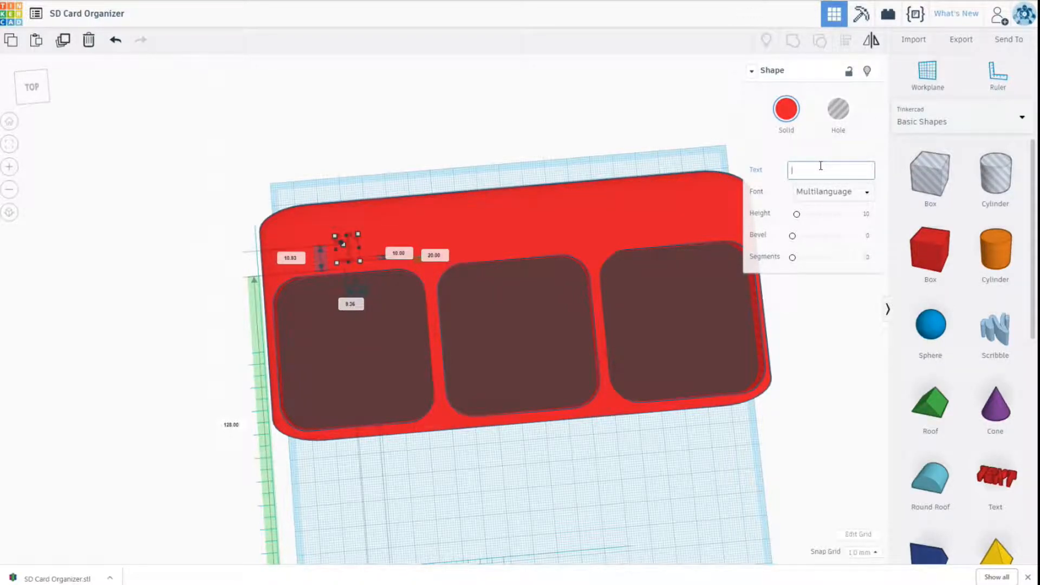
type("Empty")
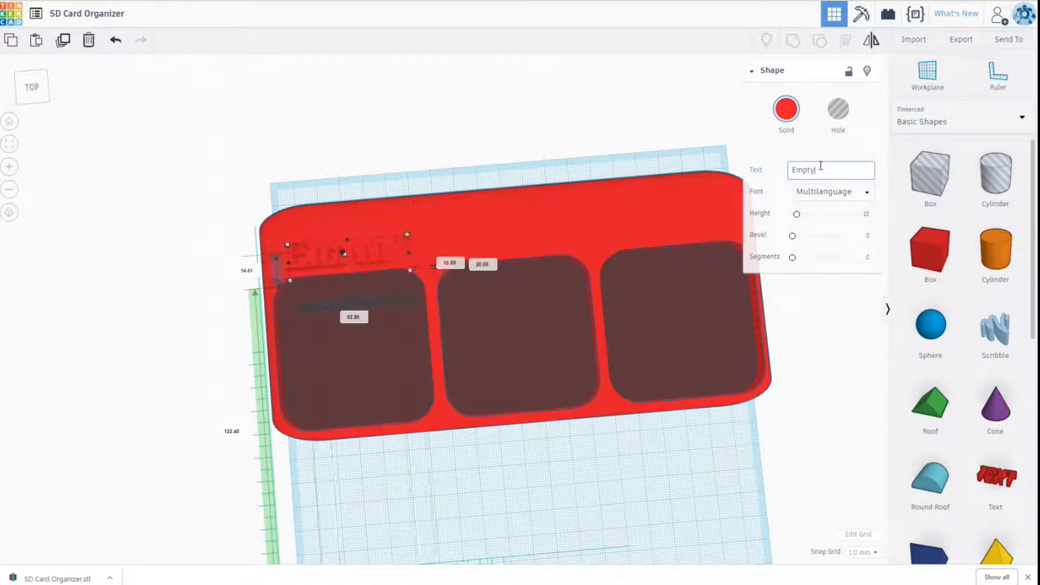
Color the Empty text orange and move it slightly back so it clears the left compartment.
left_click(786, 110)
left_click(794, 209)
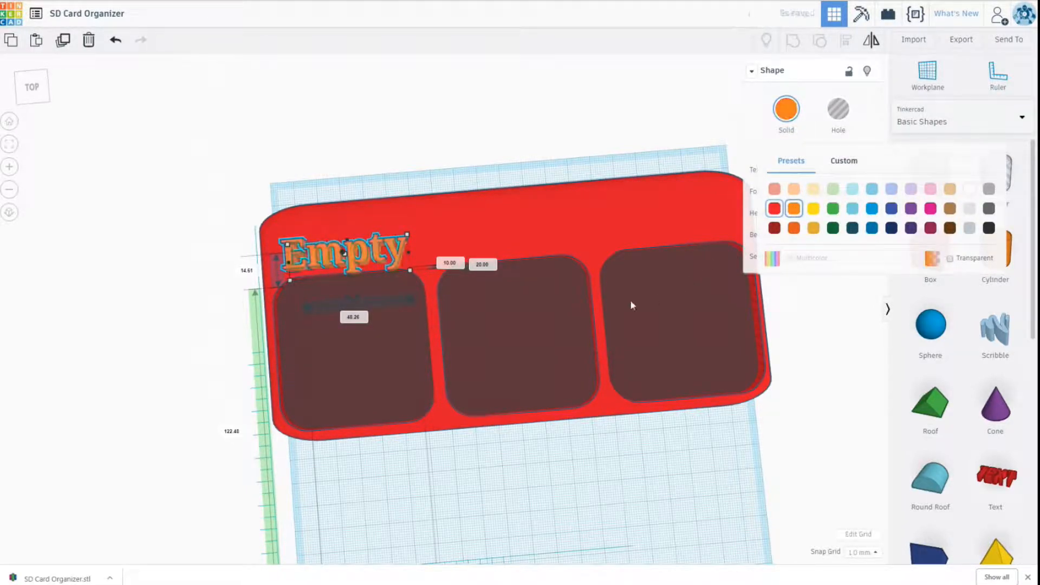
left_click_drag(353, 256, 354, 242)
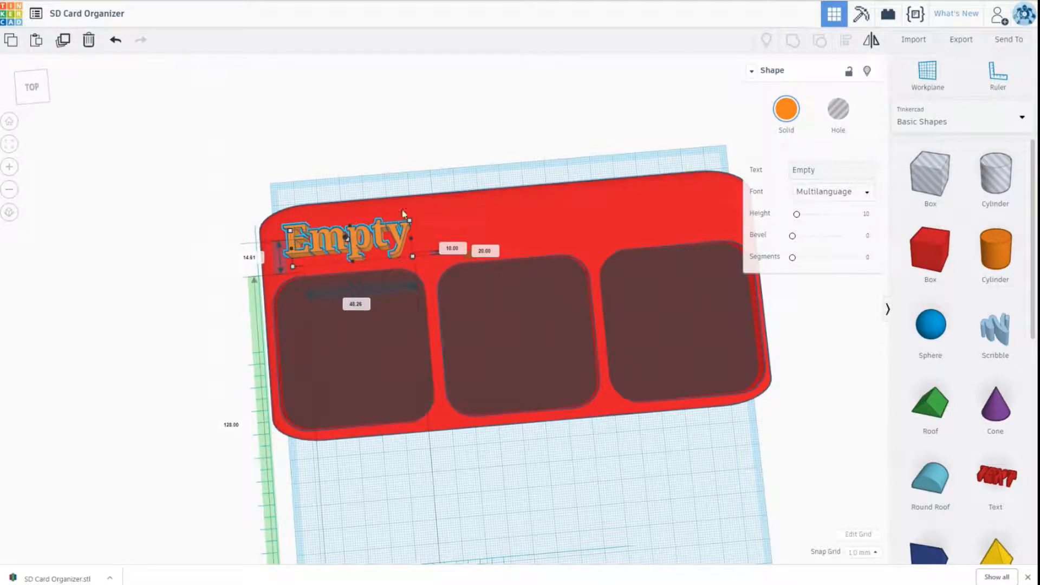
left_click(485, 156)
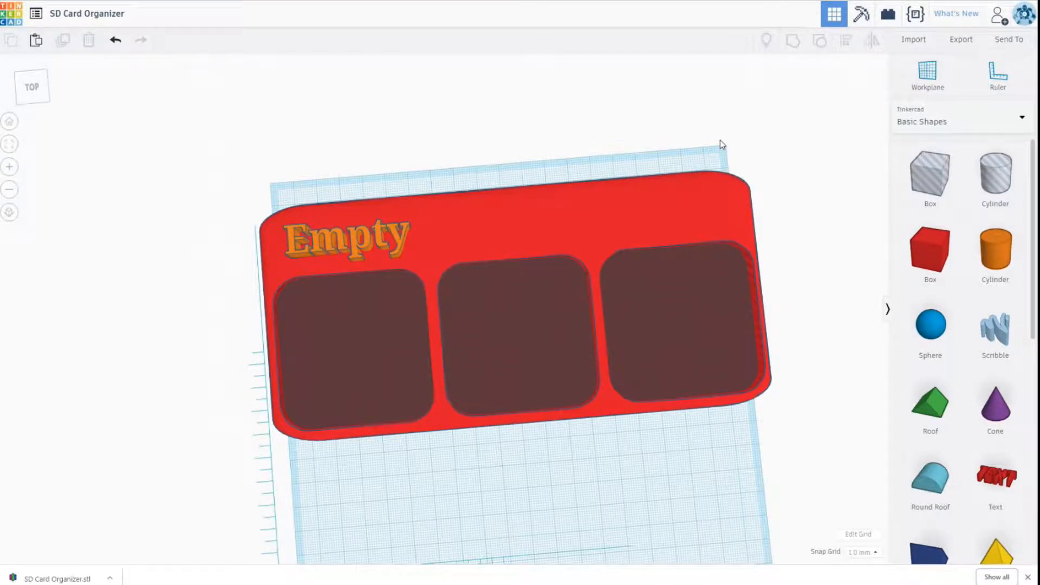
Duplicate the Empty text twice at equal spacing along the rear strip, one copy behind the middle and one behind the right compartment.
left_click(354, 243)
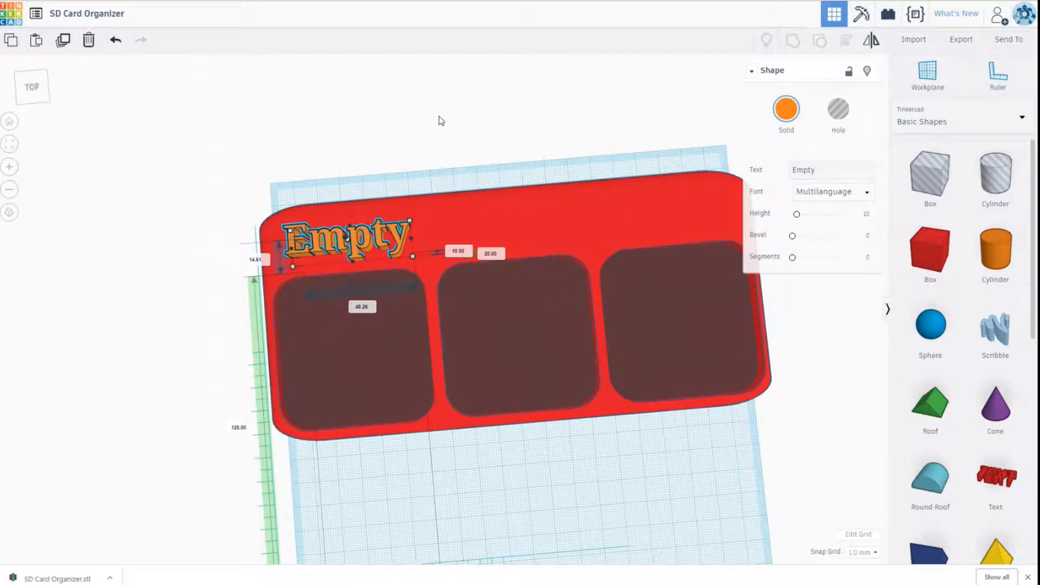
key("ctrl+d")
key("Right")
key("Right")
key("Right")
key("Right")
key("Right")
key("Right")
key("Right")
key("Right")
key("Right")
key("Right")
key("Right")
key("Right")
key("Right")
key("Right")
key("Right")
key("Right")
key("Right")
key("Right")
key("Right")
key("Right")
key("Right")
key("Right")
key("Right")
key("Right")
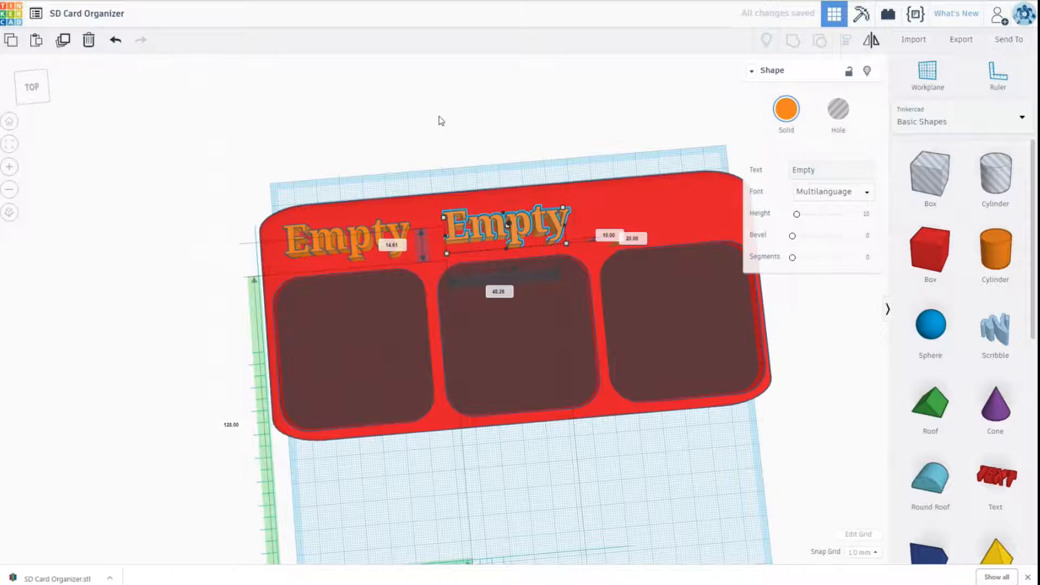
key("ctrl+d")
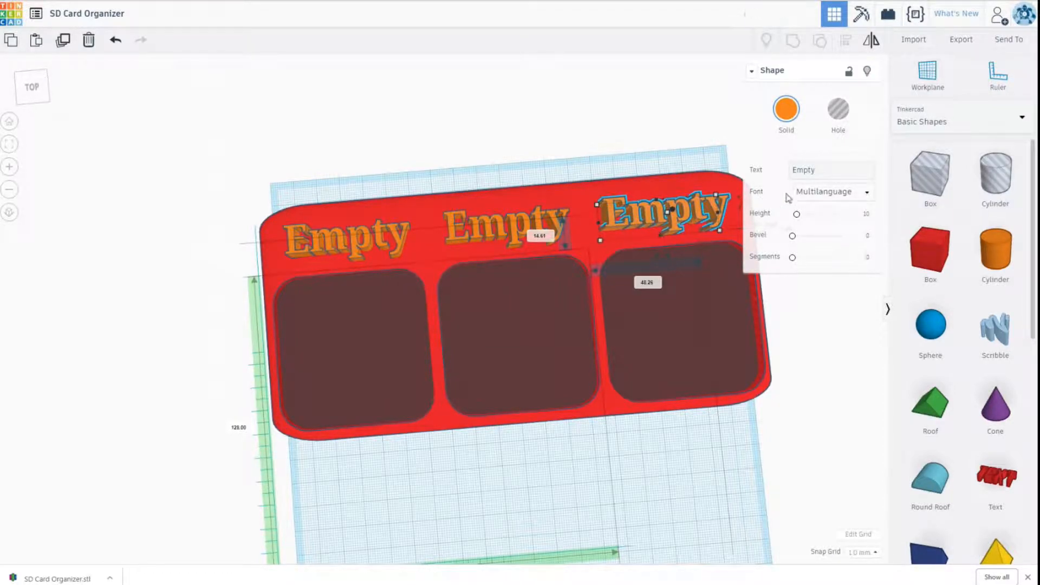
Change the text behind the right compartment to "Full" and the text behind the middle compartment to "In Use".
left_click(823, 171)
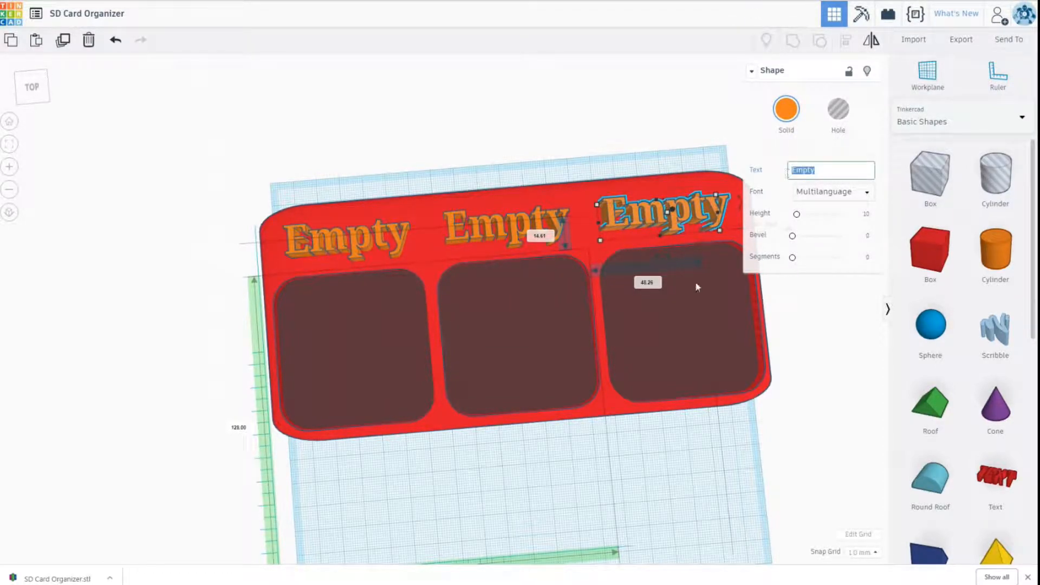
key("BackSpace")
type("Full")
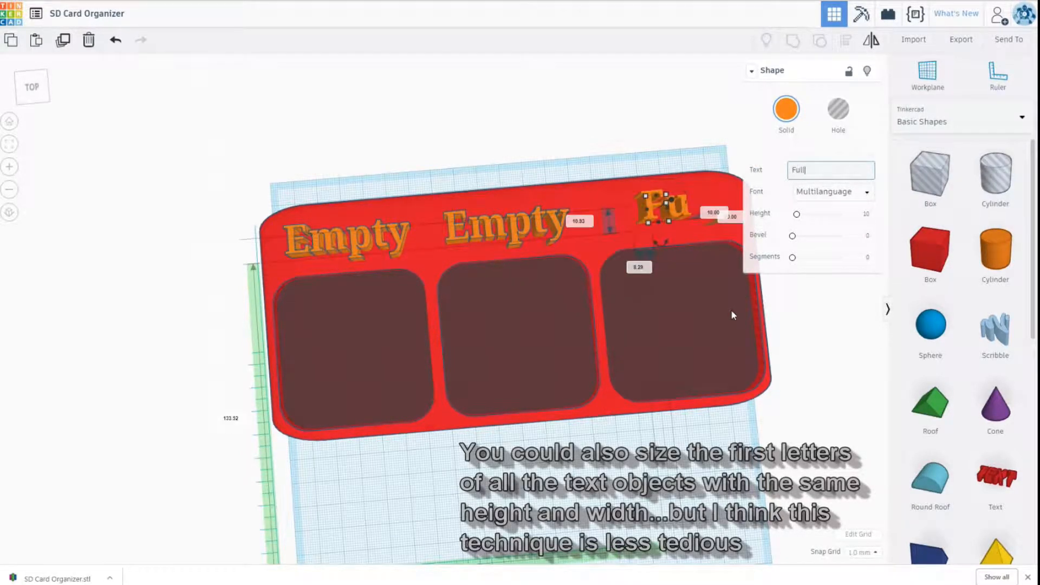
left_click(519, 233)
left_click(791, 169)
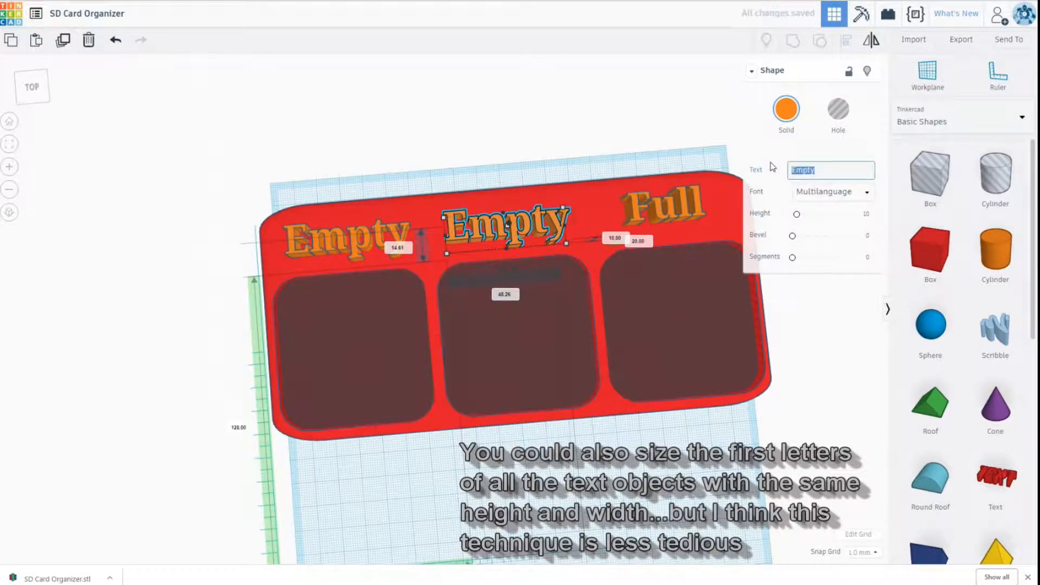
type("In Use")
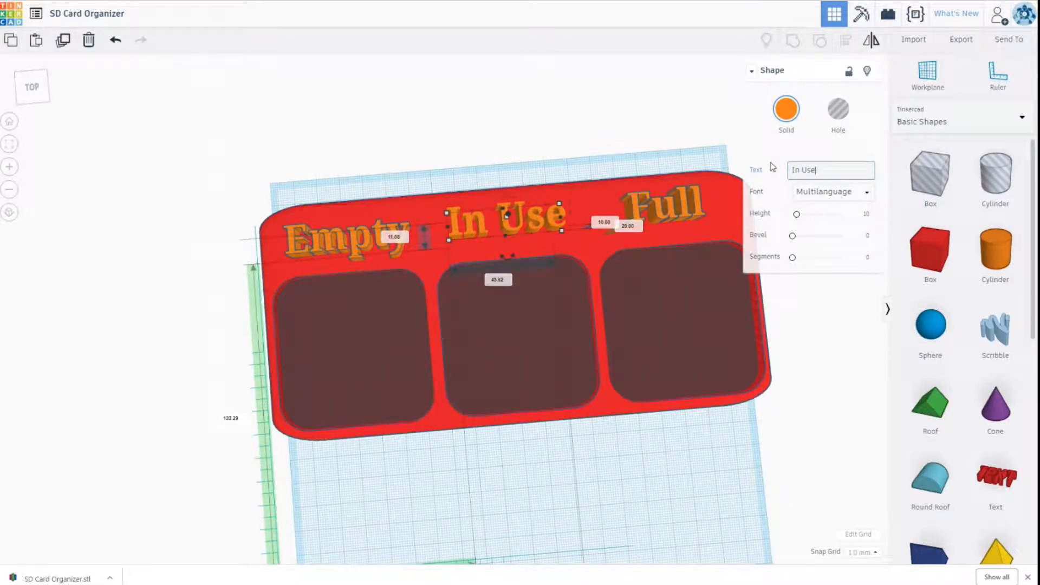
key("Return")
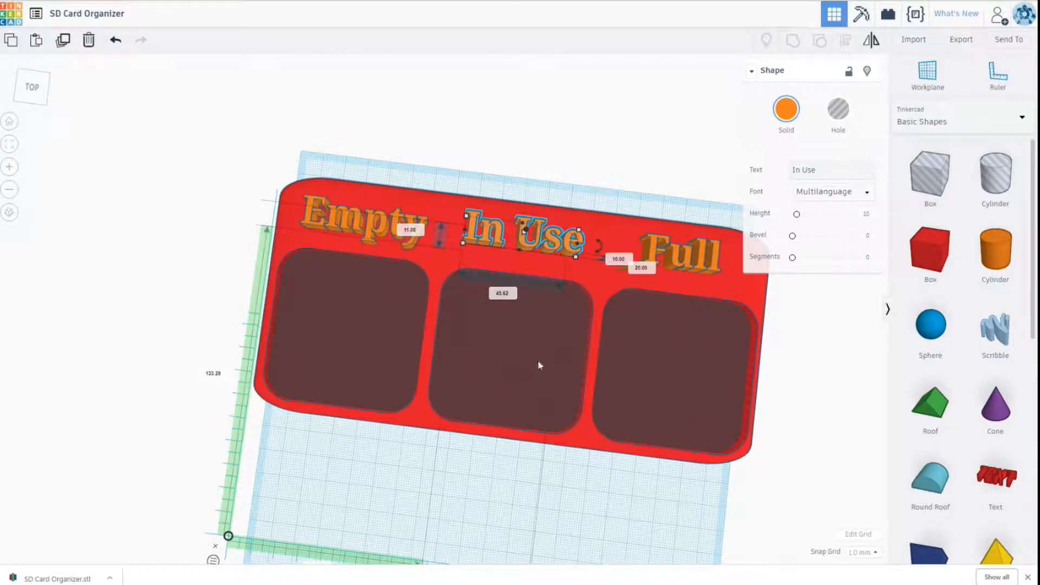
Move the red slab off the workplane, away from the compartment holes and the three texts.
right_click_drag(619, 526, 654, 513)
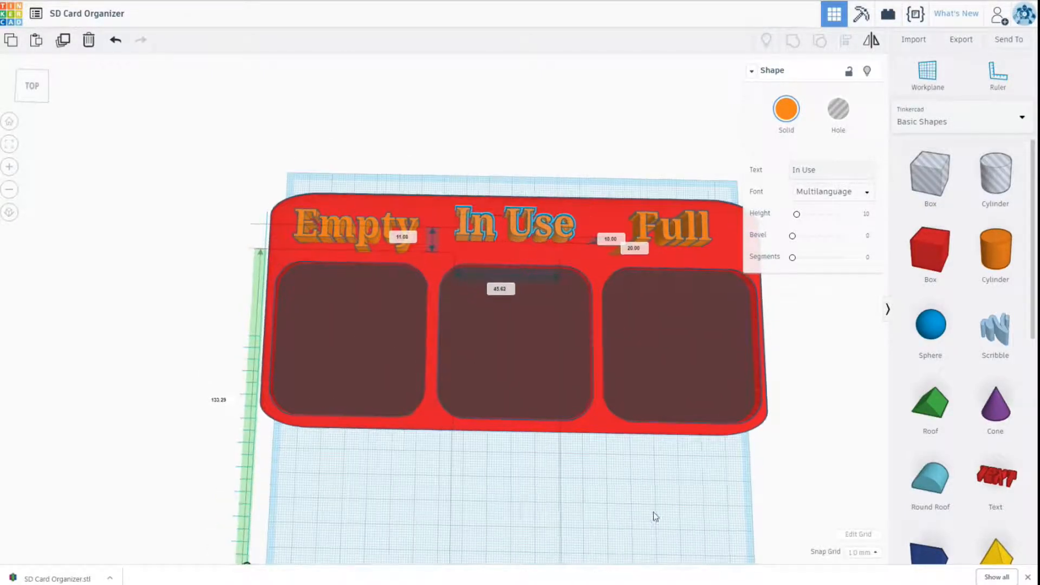
left_click(599, 328)
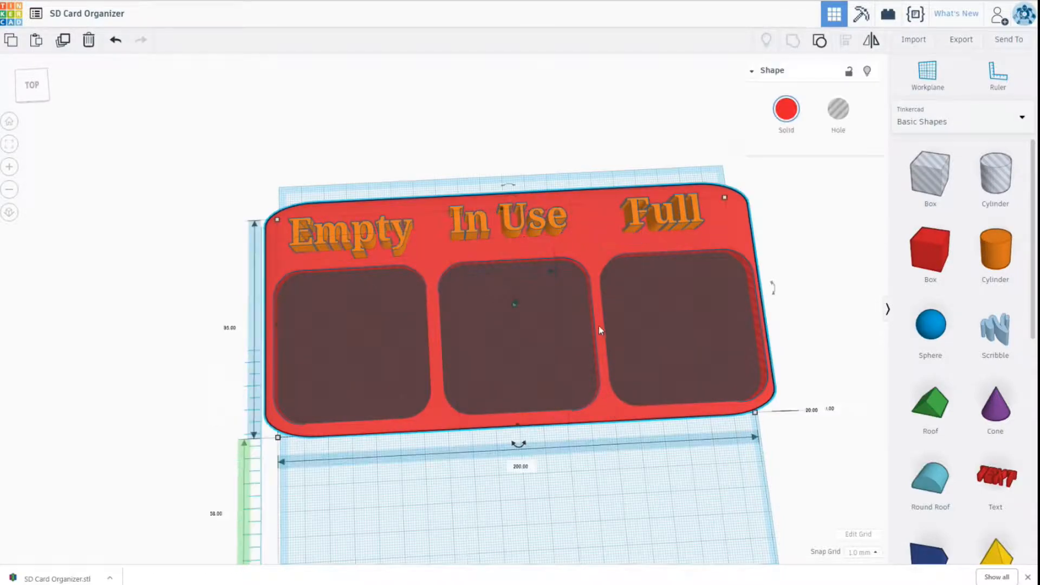
left_click_drag(599, 246, 164, 61)
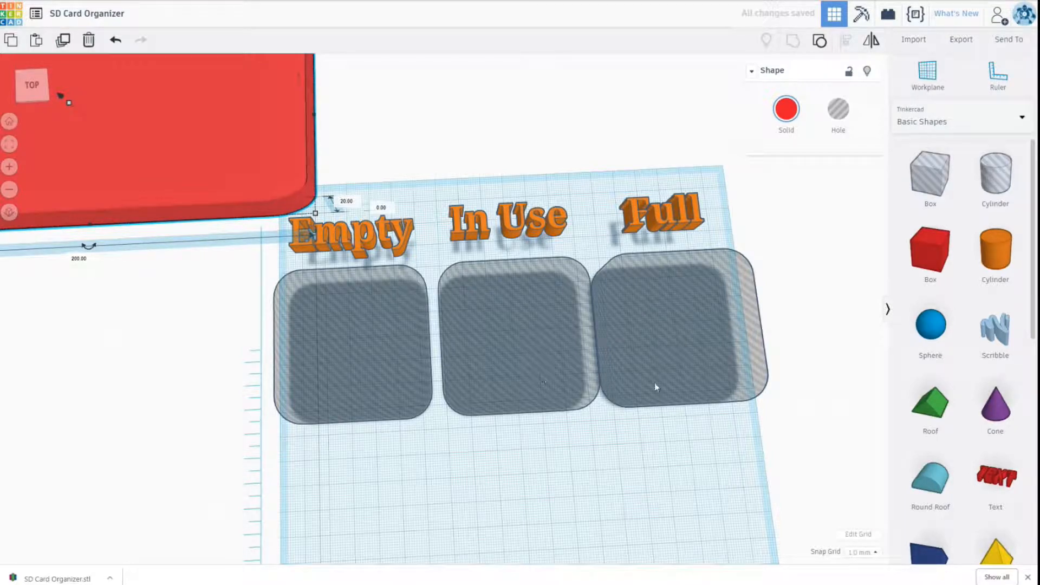
Ungroup the compartment holes into three separate rounded boxes and check that each can be selected individually.
left_click(682, 307)
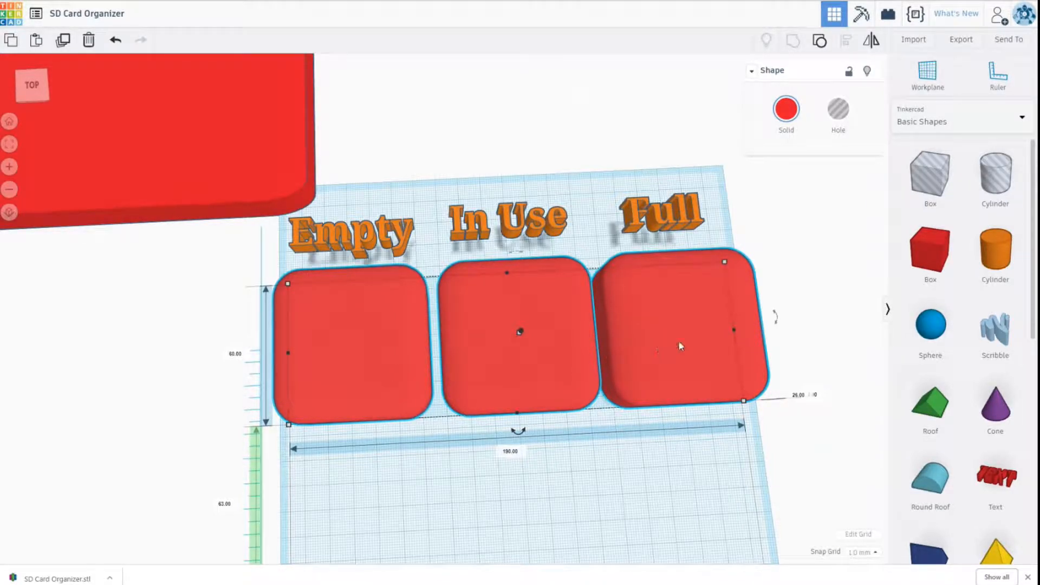
left_click(838, 109)
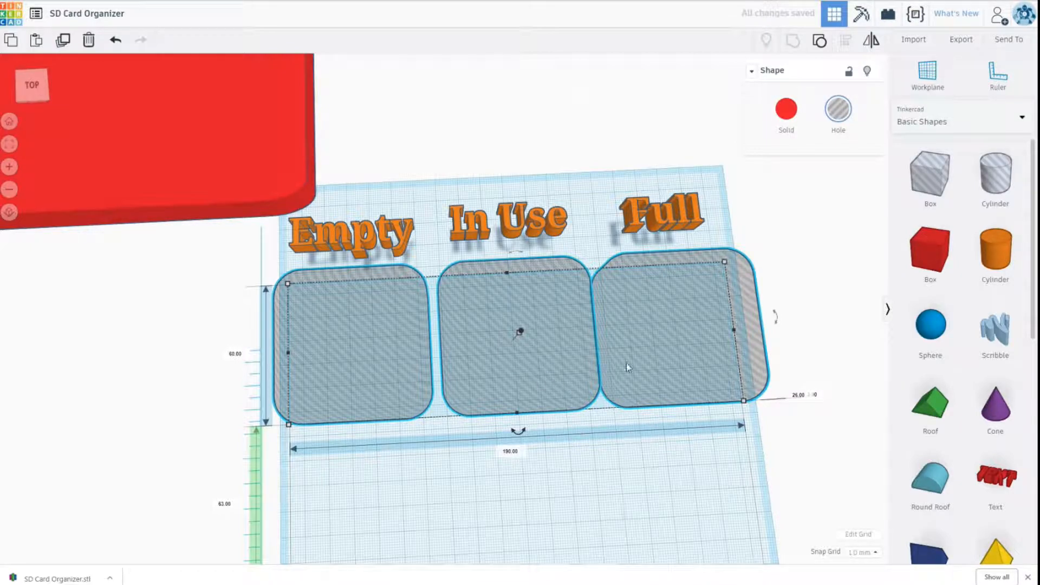
left_click(822, 44)
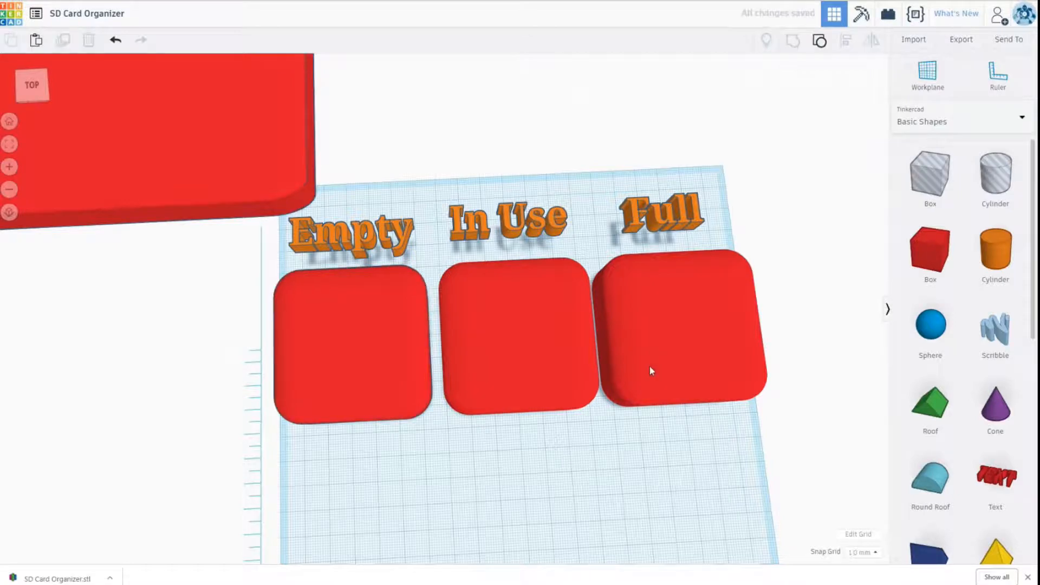
left_click(514, 350)
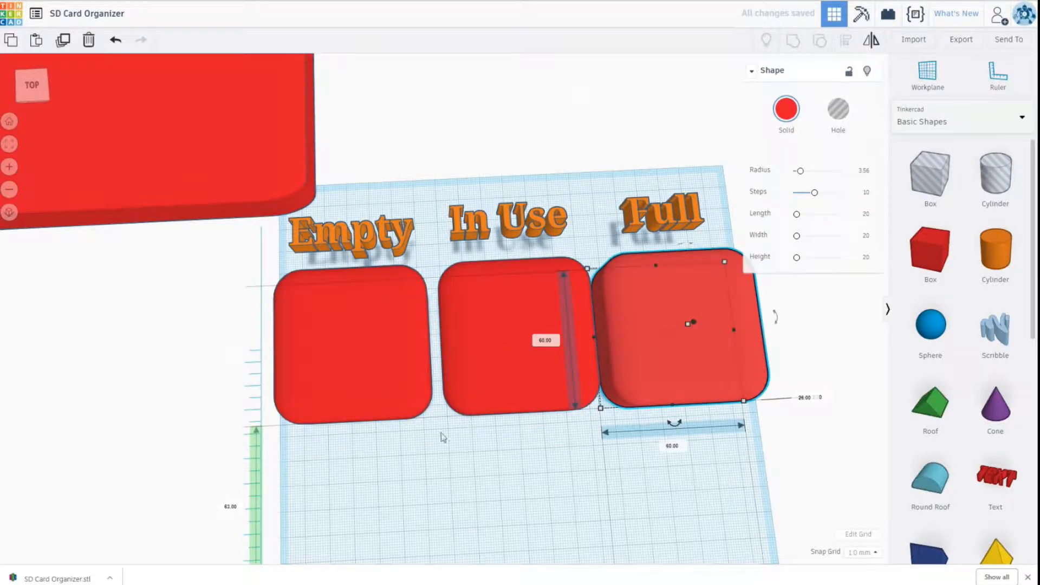
left_click(329, 364)
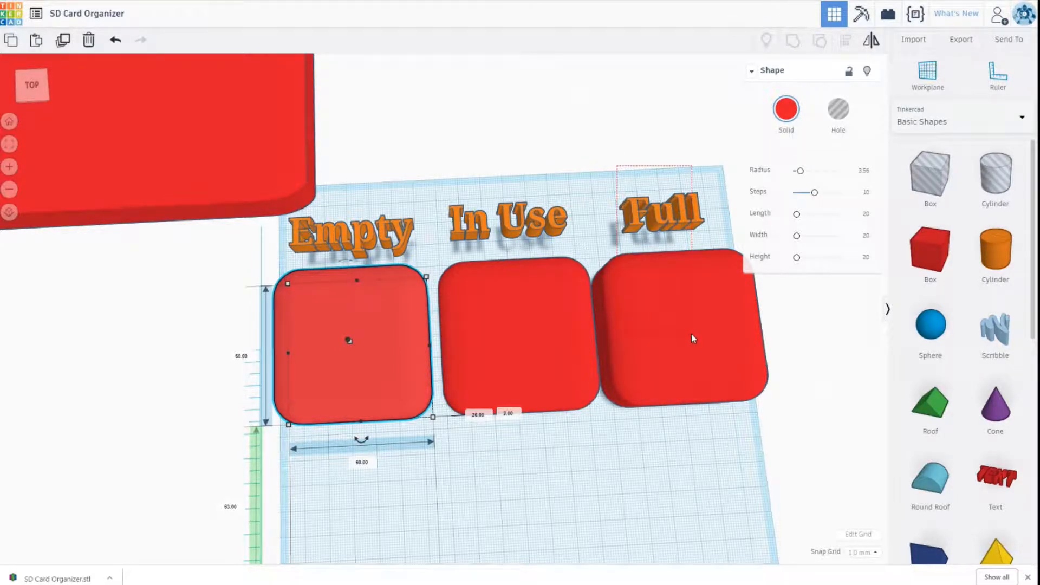
Align the Full text and the right compartment box to each other's center along the width.
left_click(701, 365)
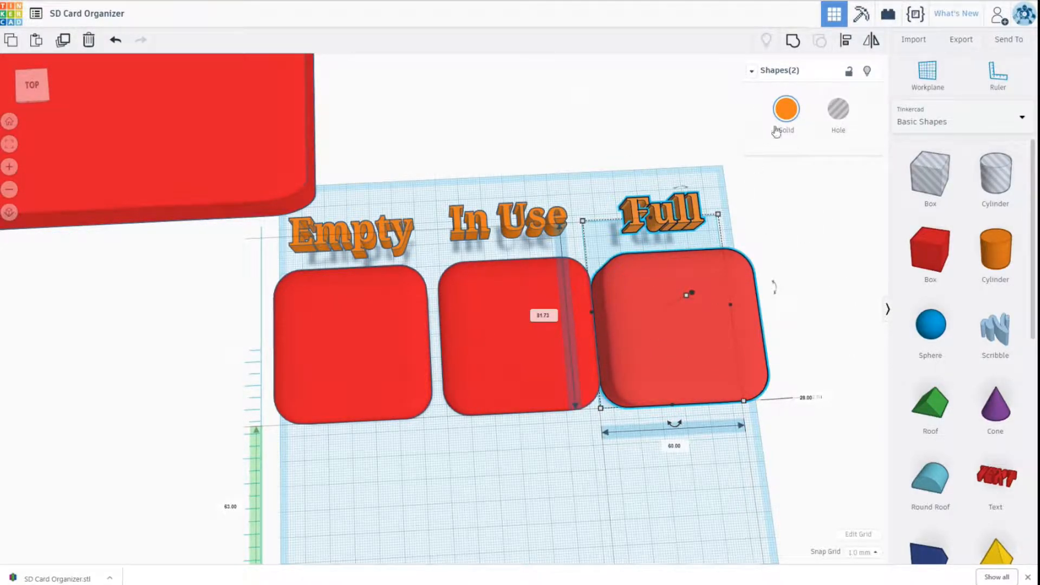
left_click(846, 42)
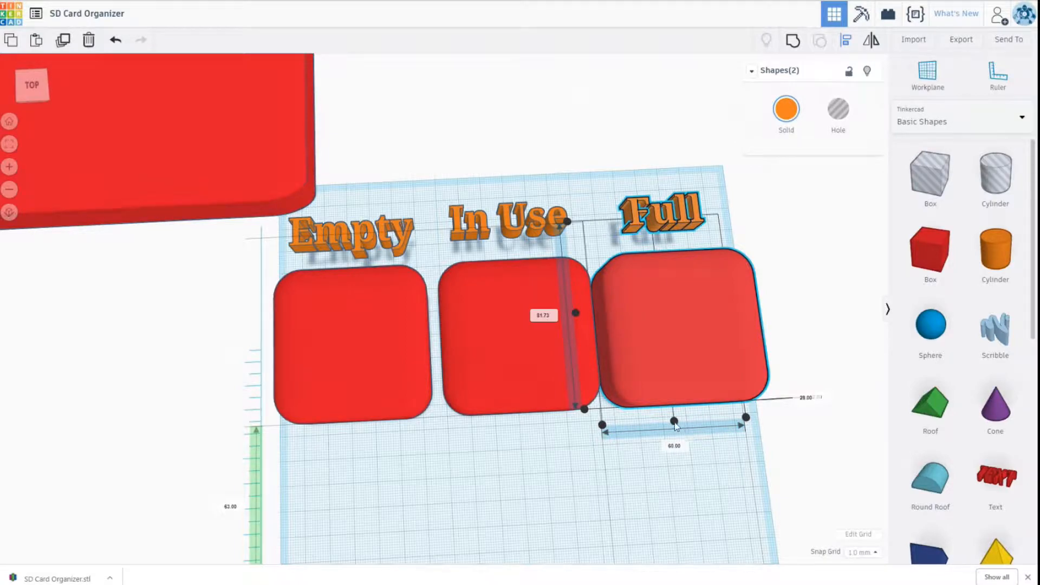
left_click(674, 422)
right_click_drag(808, 515, 557, 438)
left_click(536, 452)
Center the In Use text on the middle compartment box and the Empty text on the left box along the width.
left_click_drag(443, 215, 513, 366)
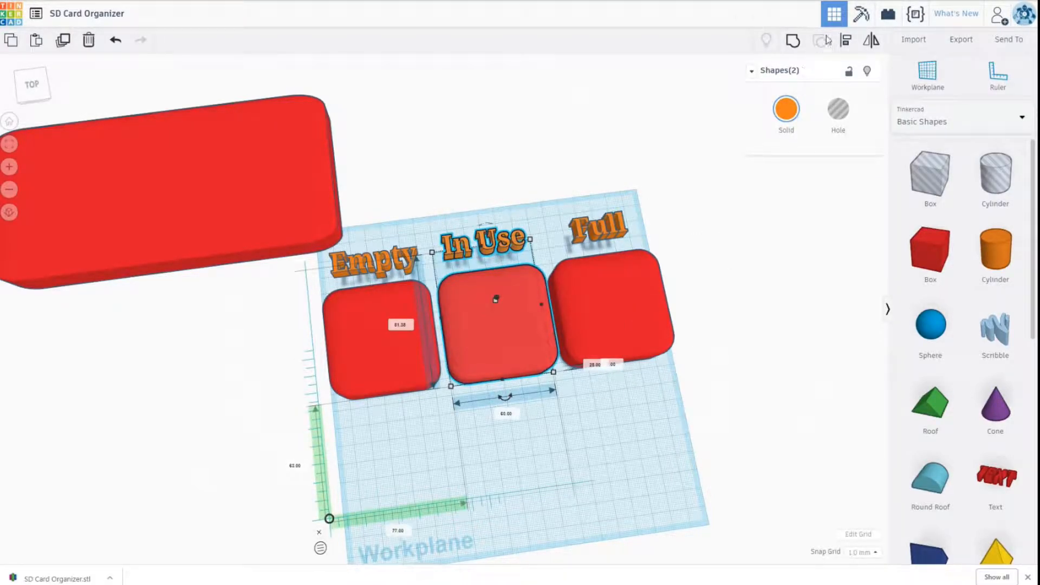
left_click(845, 40)
left_click(504, 396)
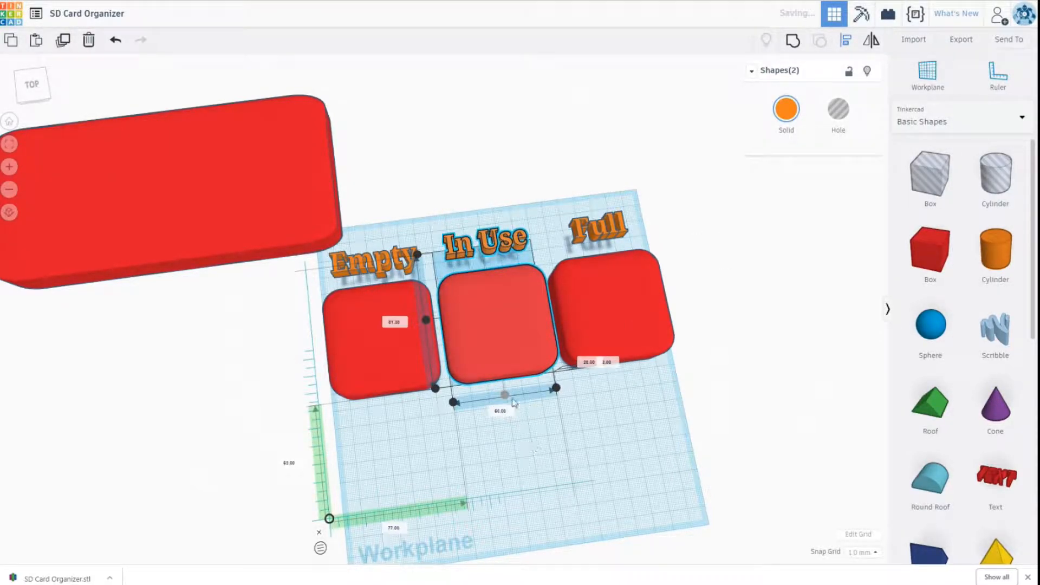
left_click(617, 454)
left_click_drag(379, 370, 379, 370)
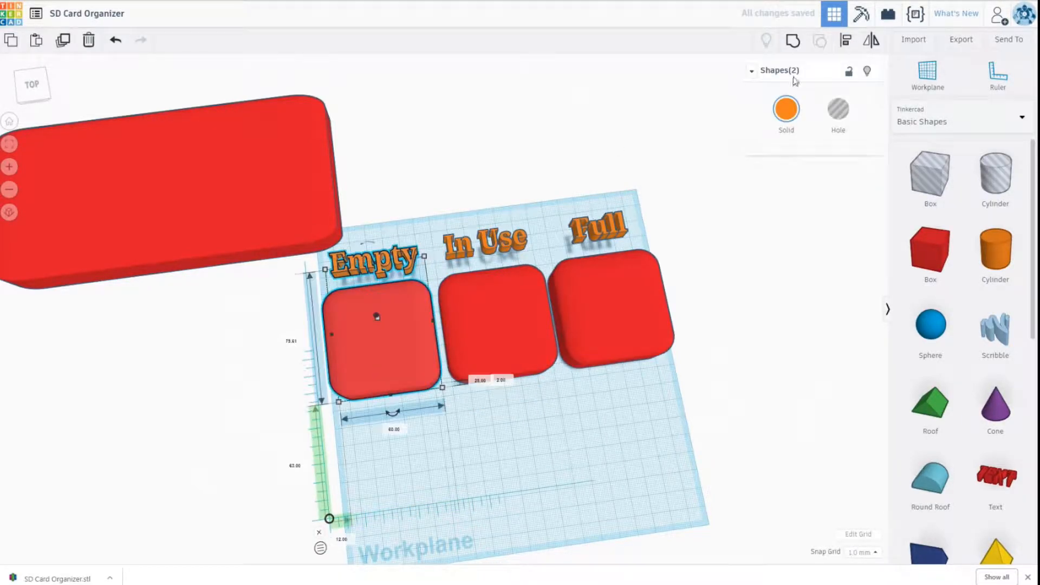
left_click(846, 40)
left_click(392, 411)
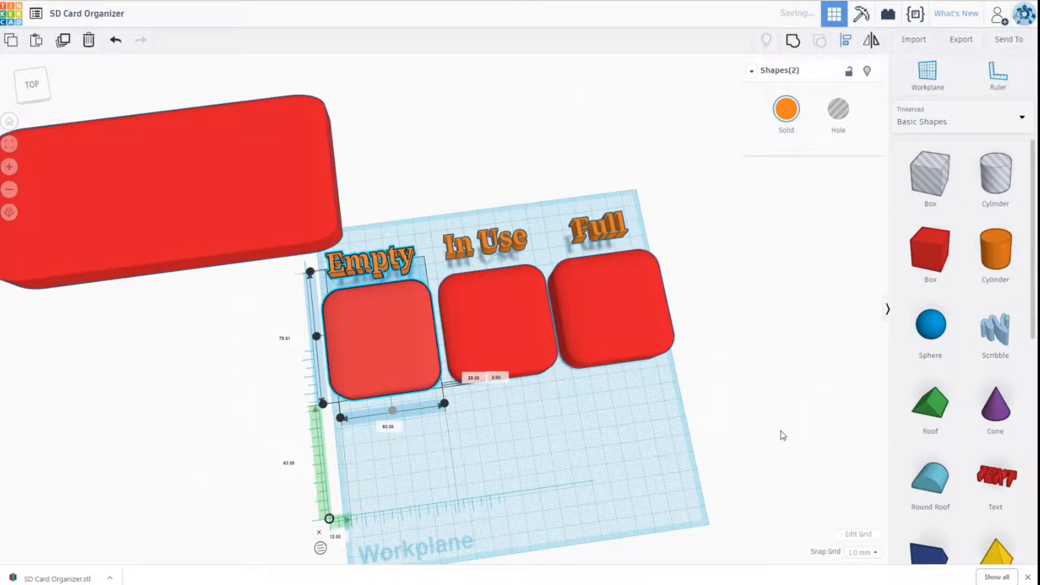
Group the three compartment boxes and the three texts into one object.
right_click_drag(712, 452, 529, 472)
right_click_drag(642, 429, 509, 501)
left_click(600, 502)
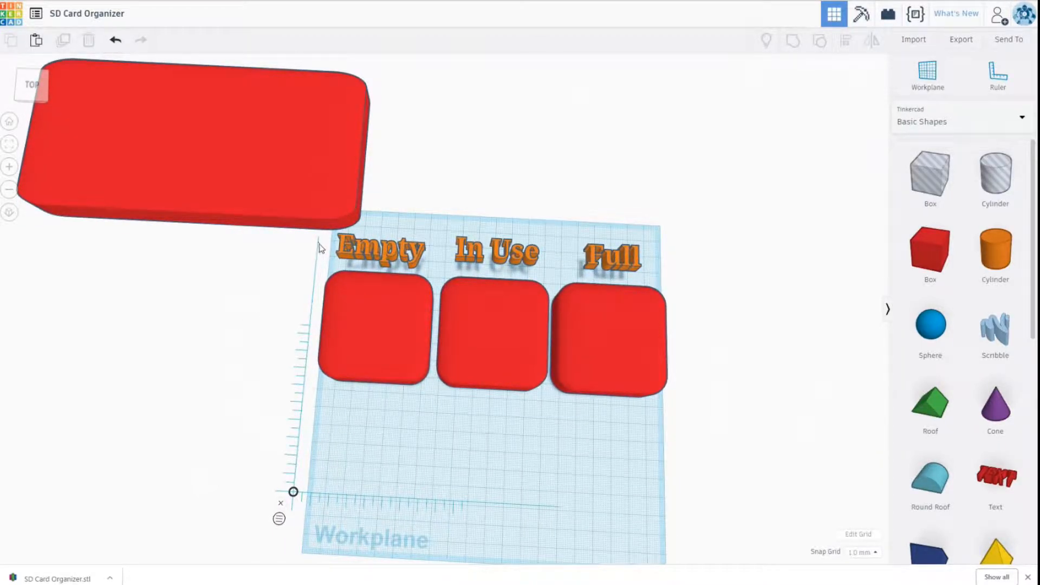
left_click_drag(318, 245, 661, 419)
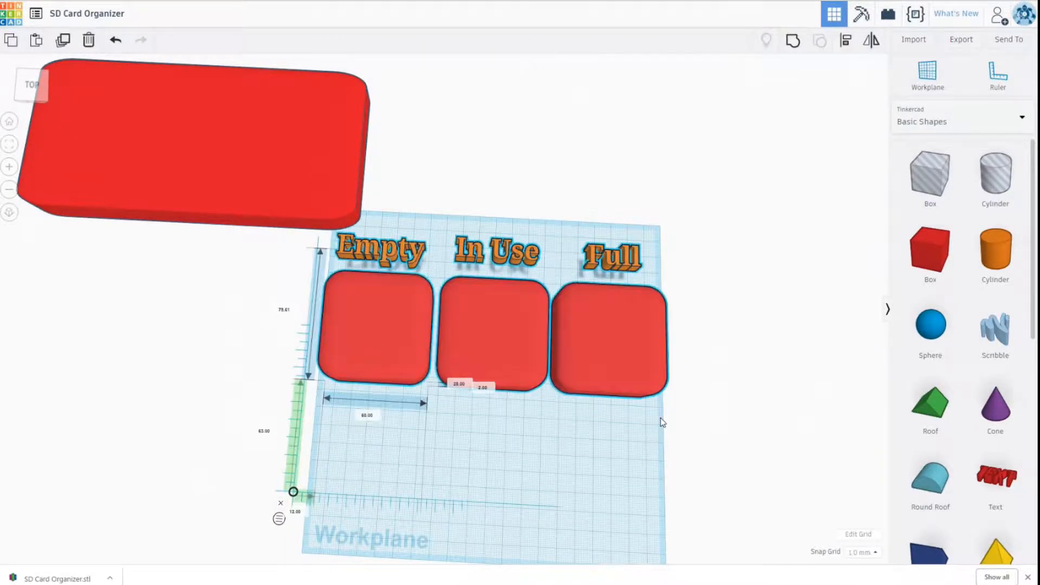
left_click(793, 48)
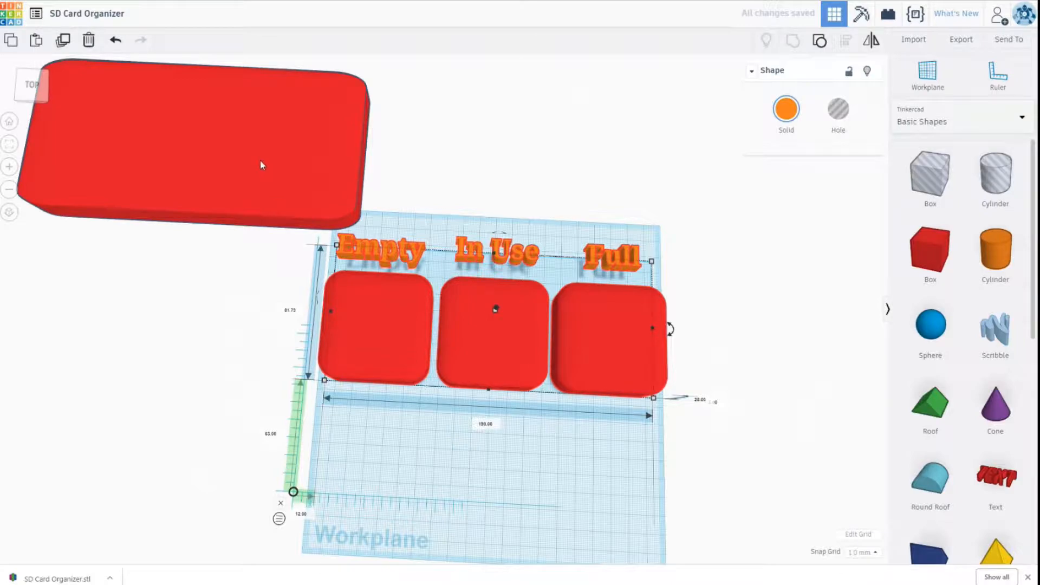
Move the red slab back onto the workplane under the compartments and set its front-edge distance from the ruler to 0 mm.
left_click_drag(212, 141, 509, 411)
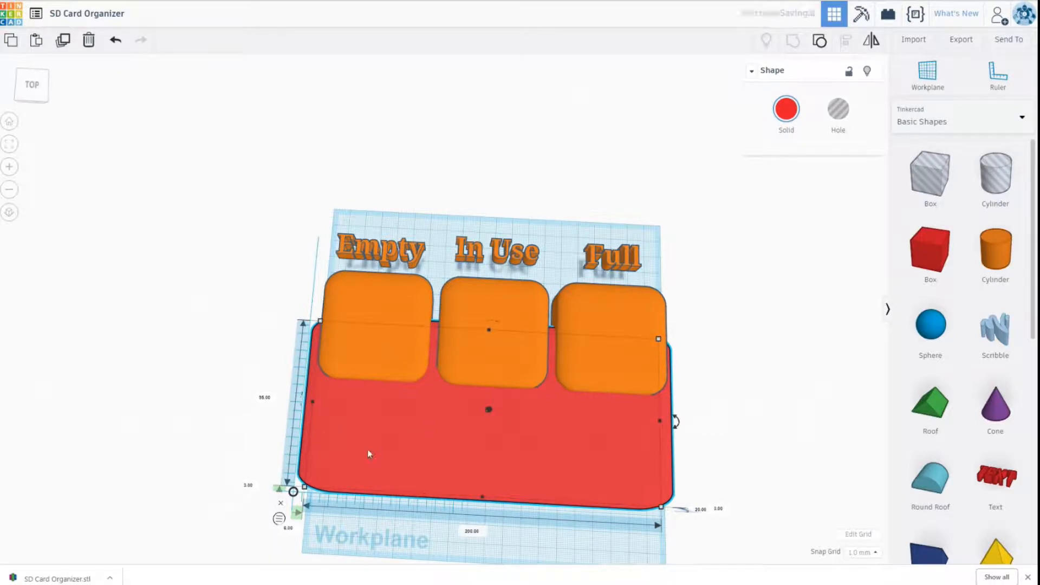
left_click(249, 484)
type("0")
key("Return")
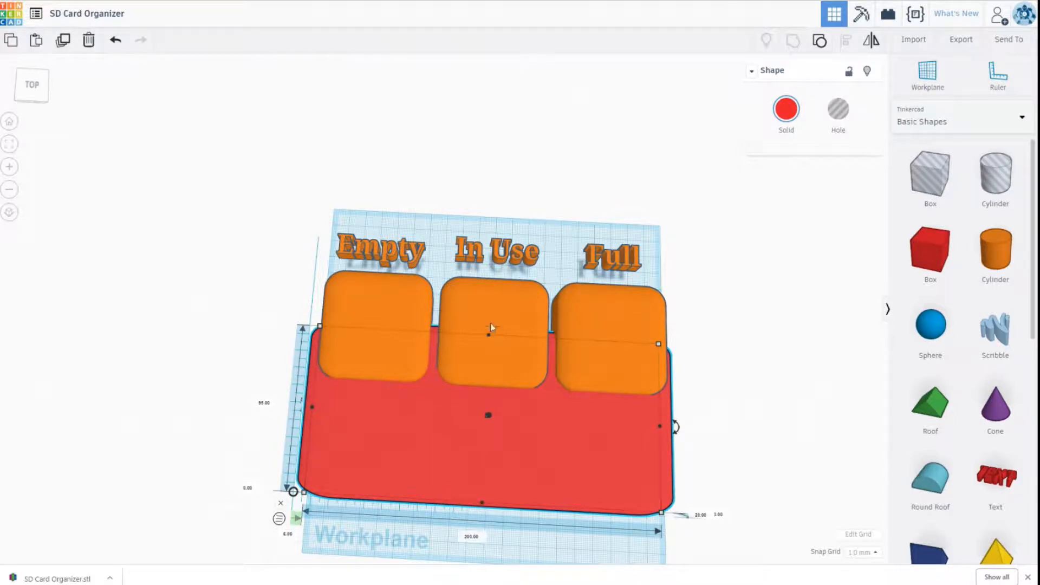
left_click(780, 202)
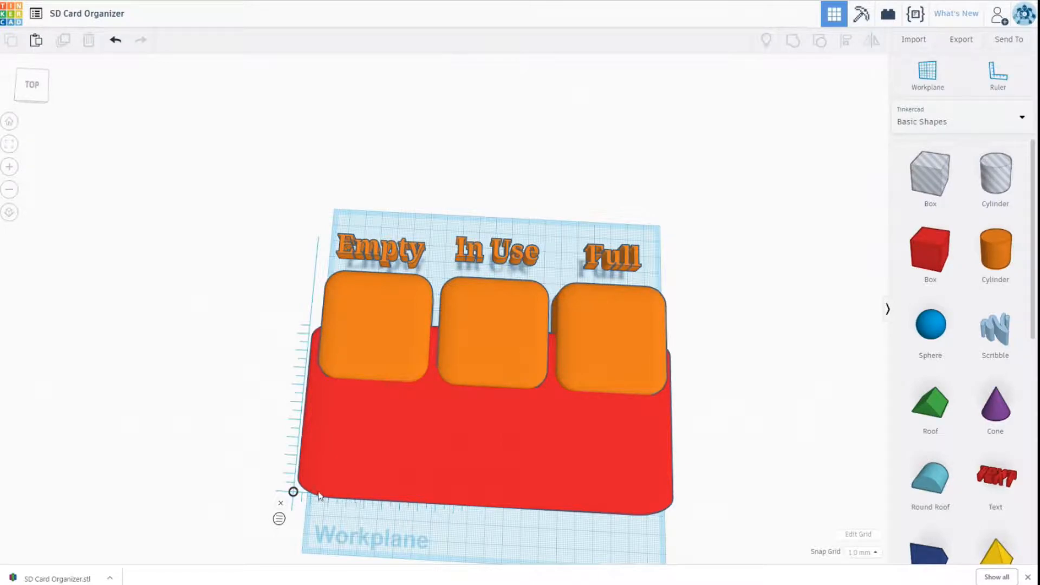
Set the front-edge distance of the grouped compartments and texts from the ruler to 5 mm.
left_click(507, 328)
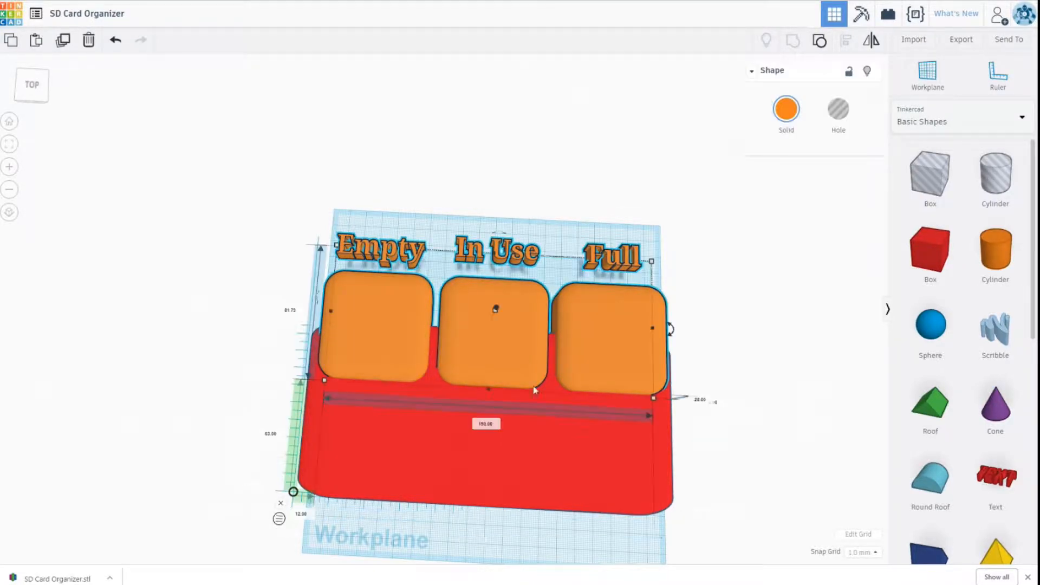
left_click(272, 435)
type("5")
key("Return")
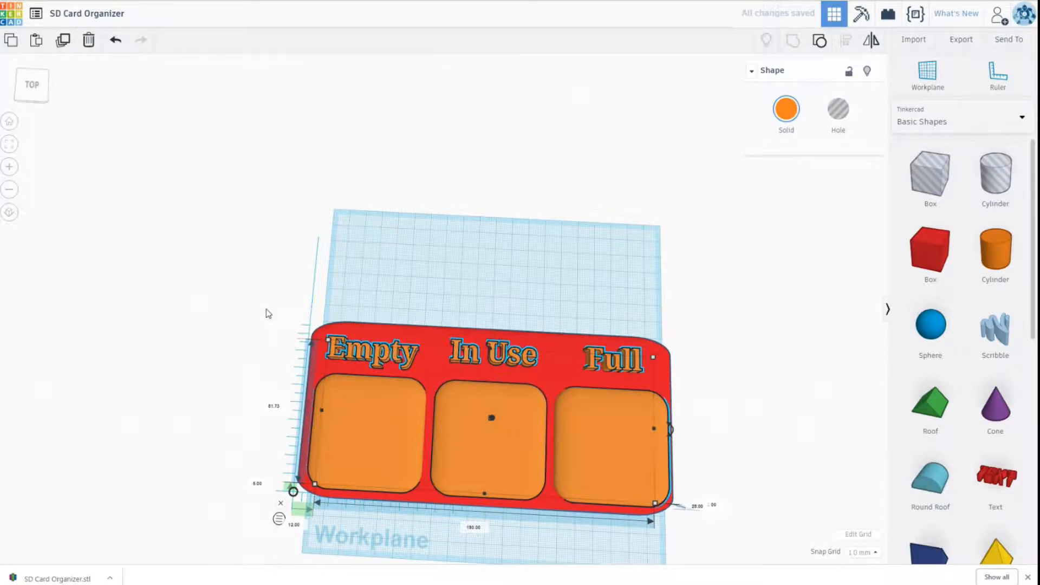
Move the slab and the grouped compartments together toward the rear of the workplane, about 67 mm from the ruler origin.
left_click_drag(254, 290, 700, 518)
left_click_drag(543, 385, 524, 235)
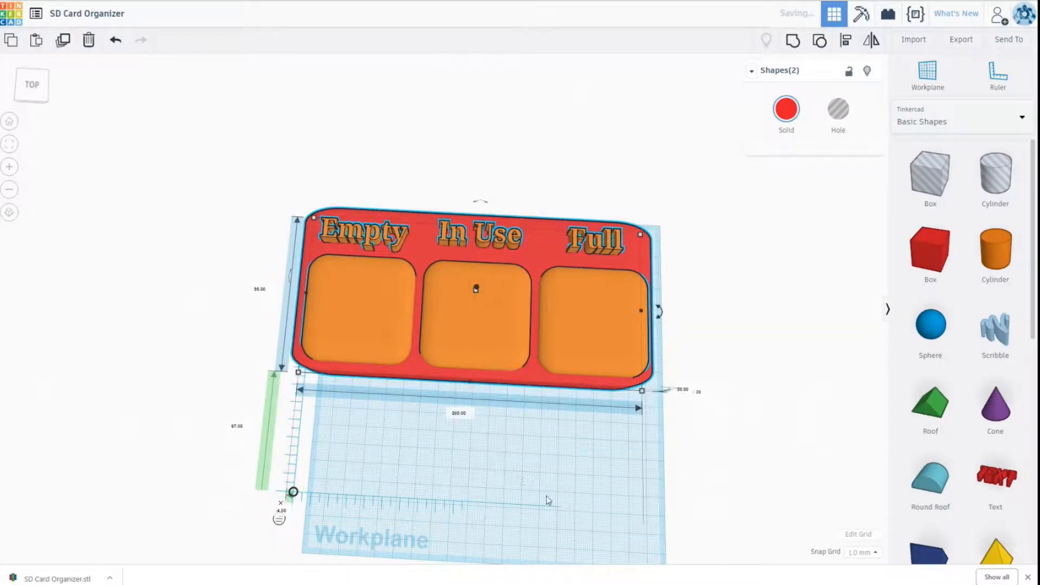
right_click_drag(556, 514, 648, 368)
right_click_drag(615, 413, 616, 502)
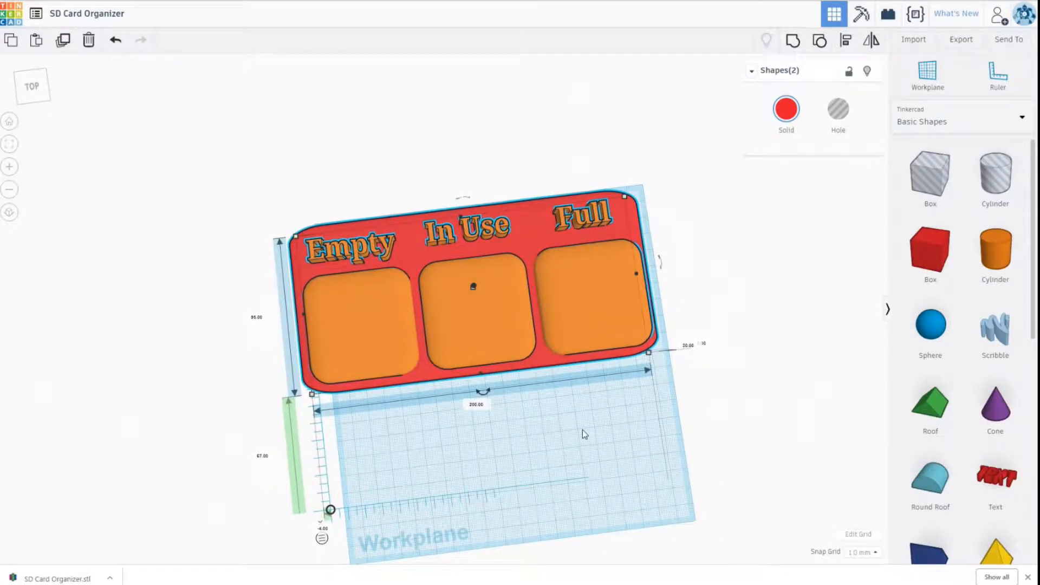
right_click_drag(408, 489, 641, 372)
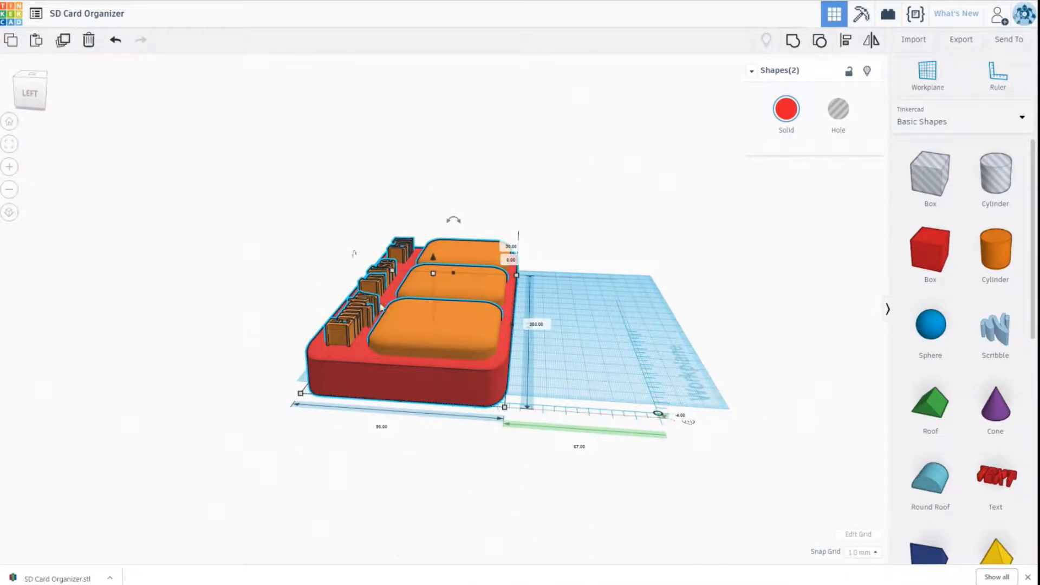
right_click_drag(467, 294, 557, 440)
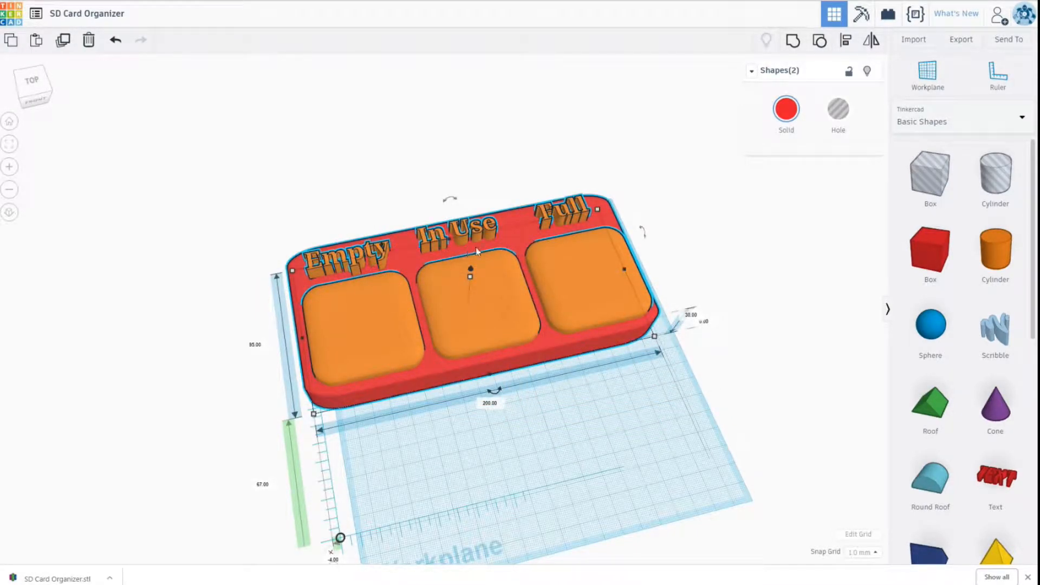
right_click_drag(608, 408, 706, 312)
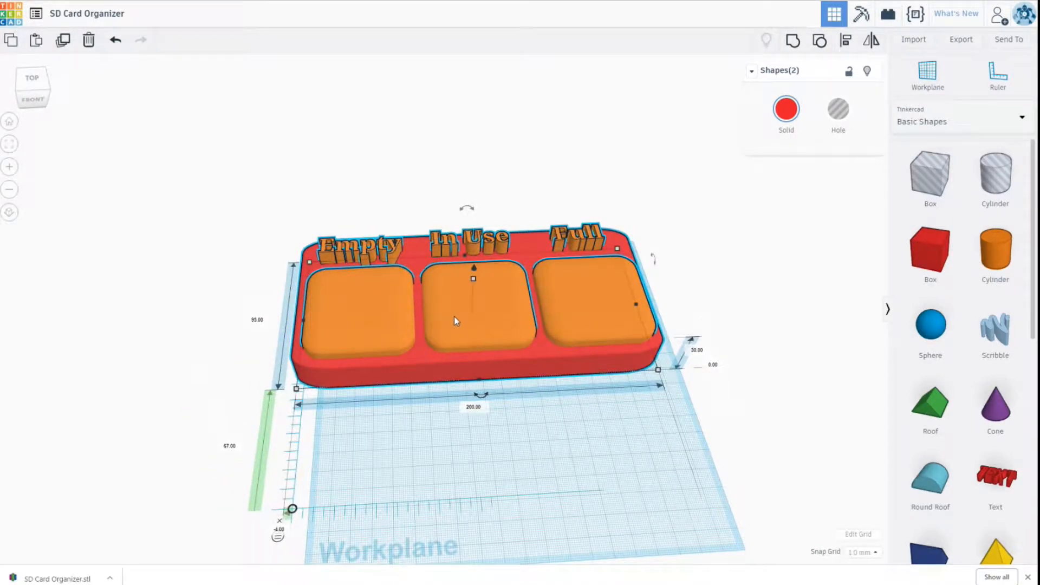
Ungroup the compartments and texts, and turn the three rounded compartment boxes into holes.
left_click(763, 267)
left_click(475, 306)
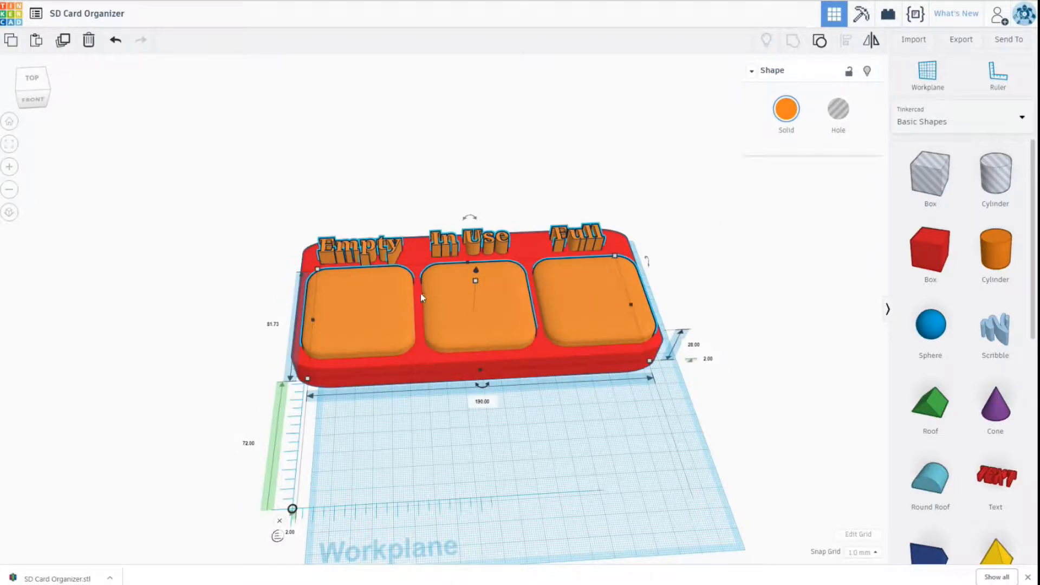
left_click(820, 40)
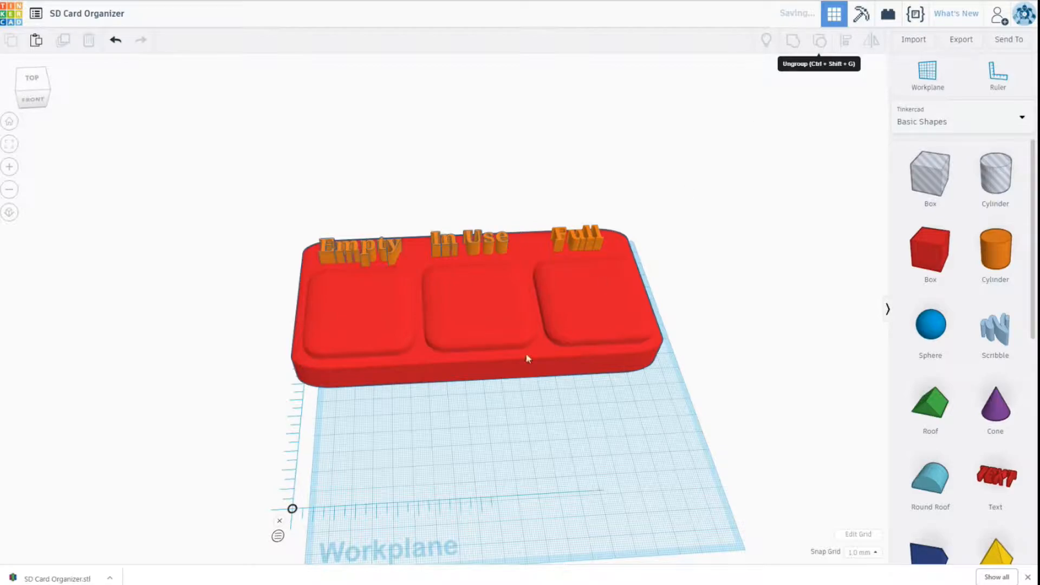
left_click(371, 323)
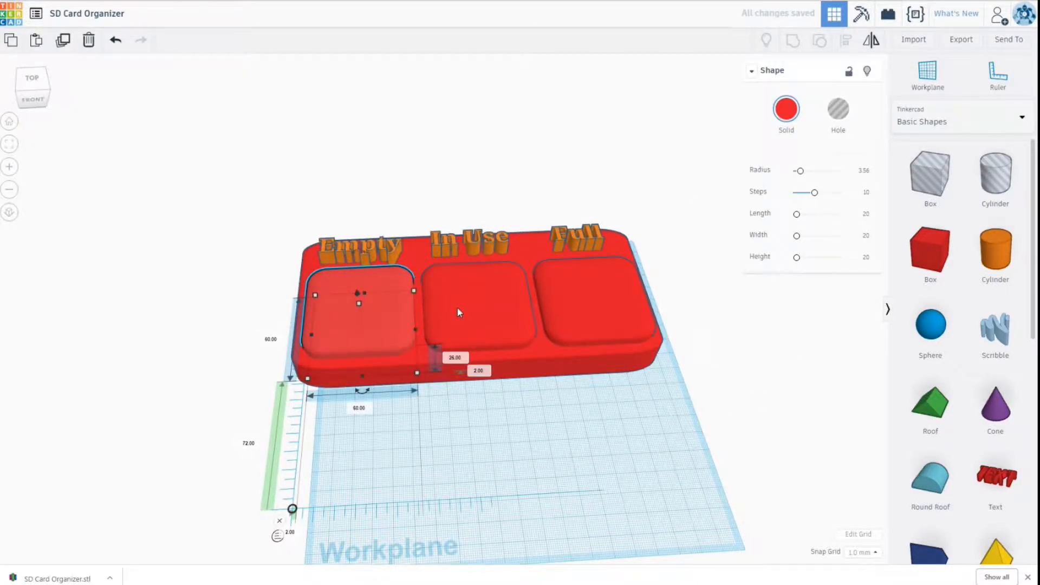
left_click(458, 312, "shift")
left_click(596, 304, "shift")
left_click(839, 109)
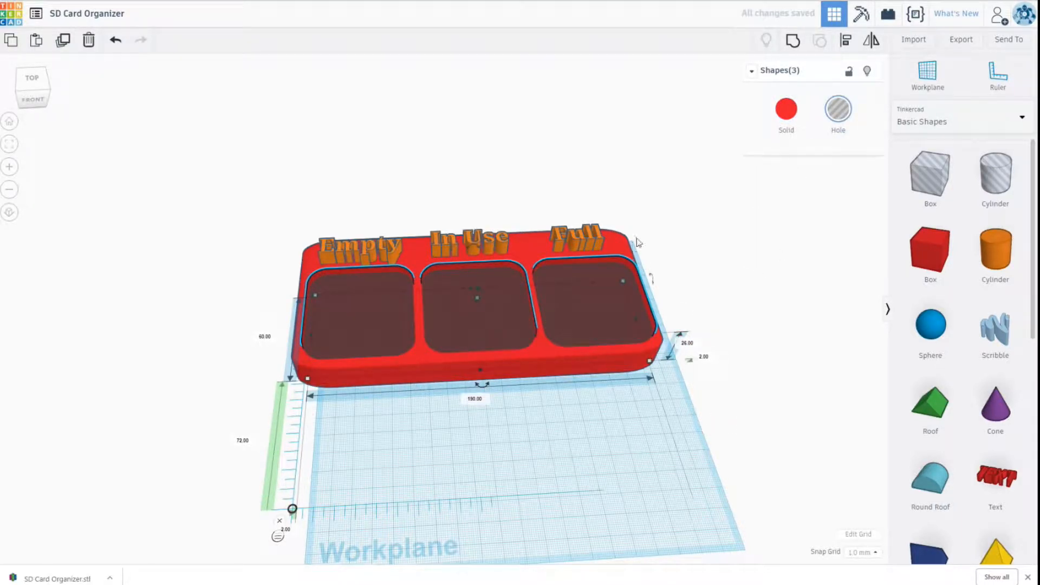
left_click(583, 239)
left_click(488, 245, "shift")
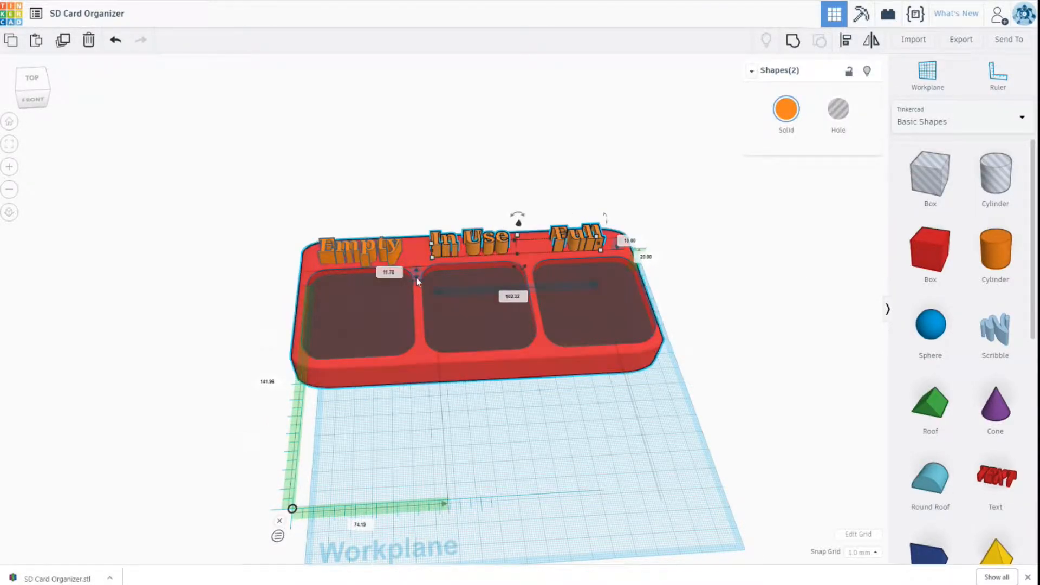
left_click(492, 278, "shift")
left_click(408, 147)
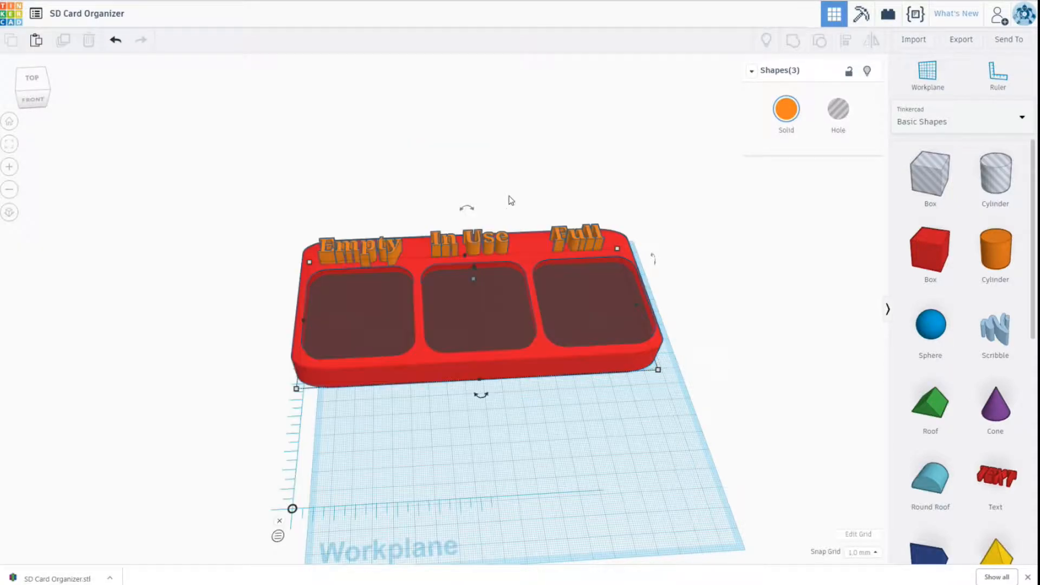
Set the height of the Empty, In Use and Full texts together to 2 mm.
left_click(577, 240)
left_click(472, 245, "shift")
left_click(332, 262, "shift")
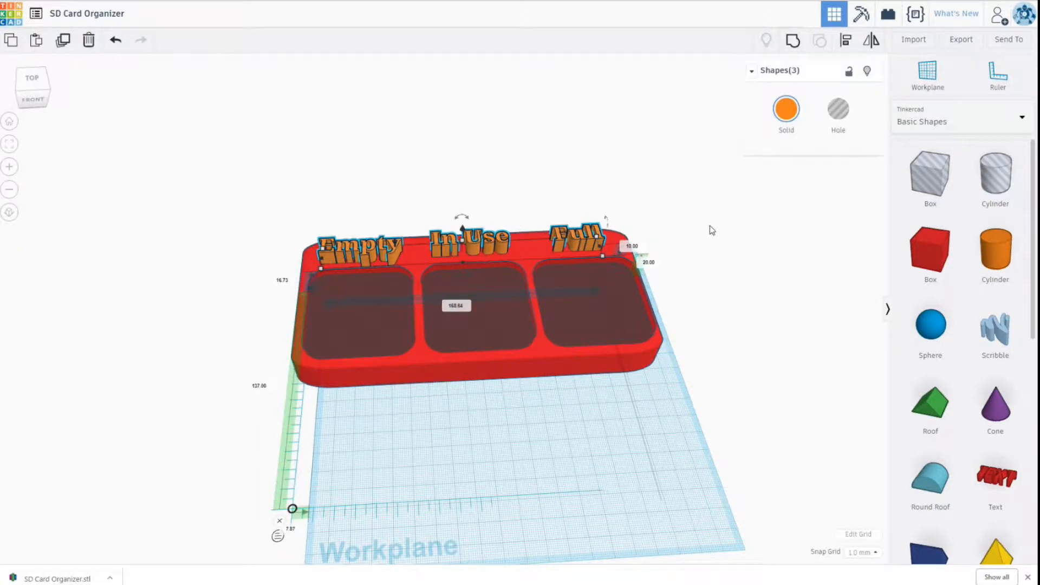
scroll(725, 321, "up", 3)
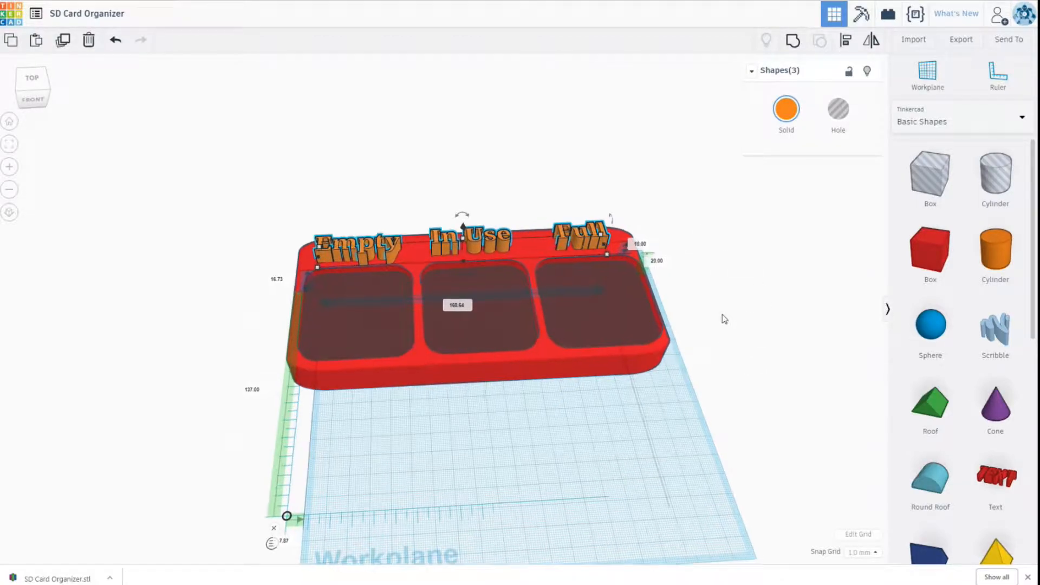
right_click_drag(829, 348, 787, 297)
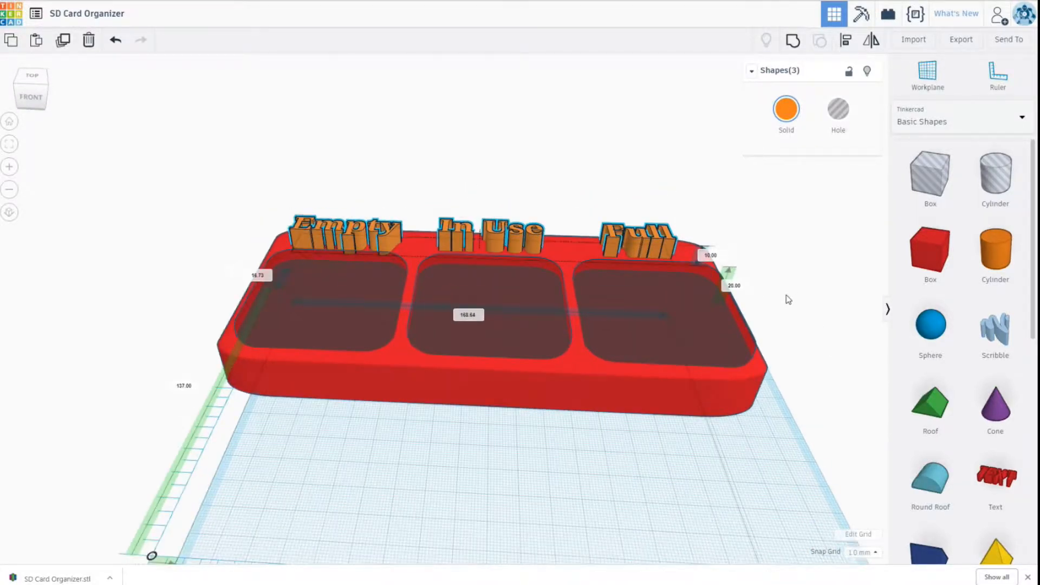
left_click(719, 273)
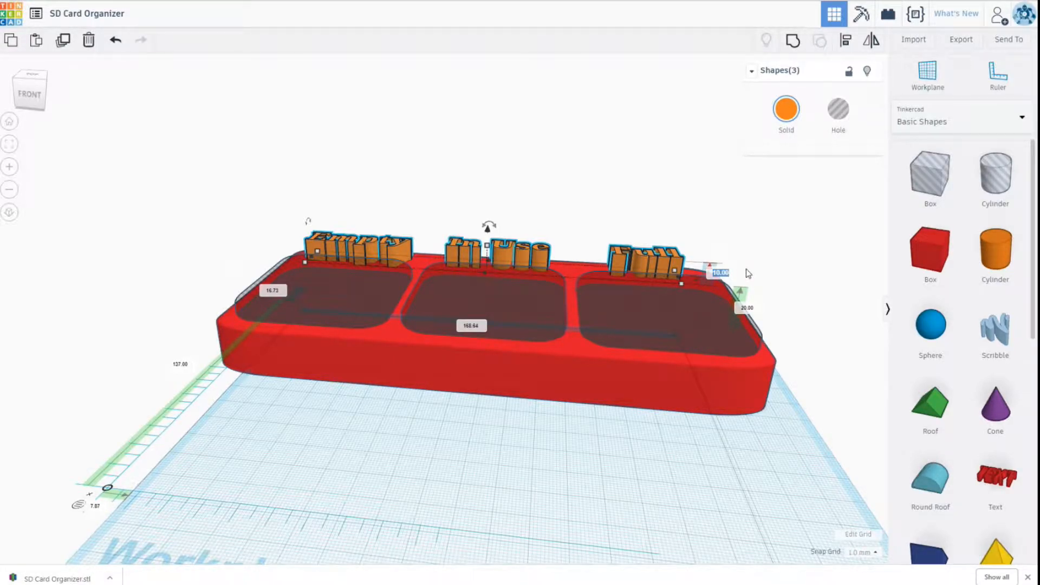
type("2")
key("Return")
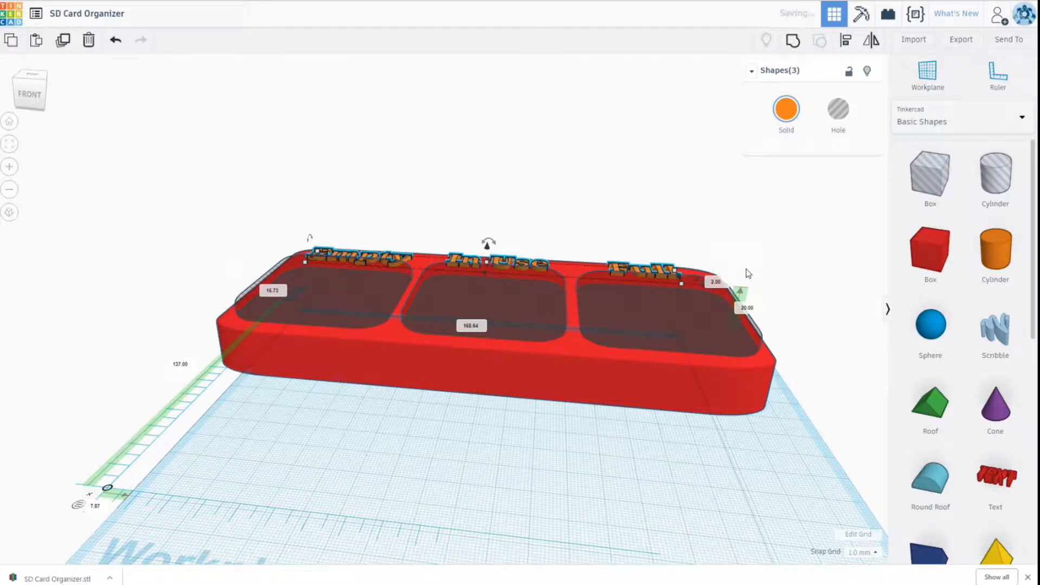
Set the height of the three selected texts back to 10 mm.
scroll(321, 434, "up", 2)
scroll(320, 443, "down", 3)
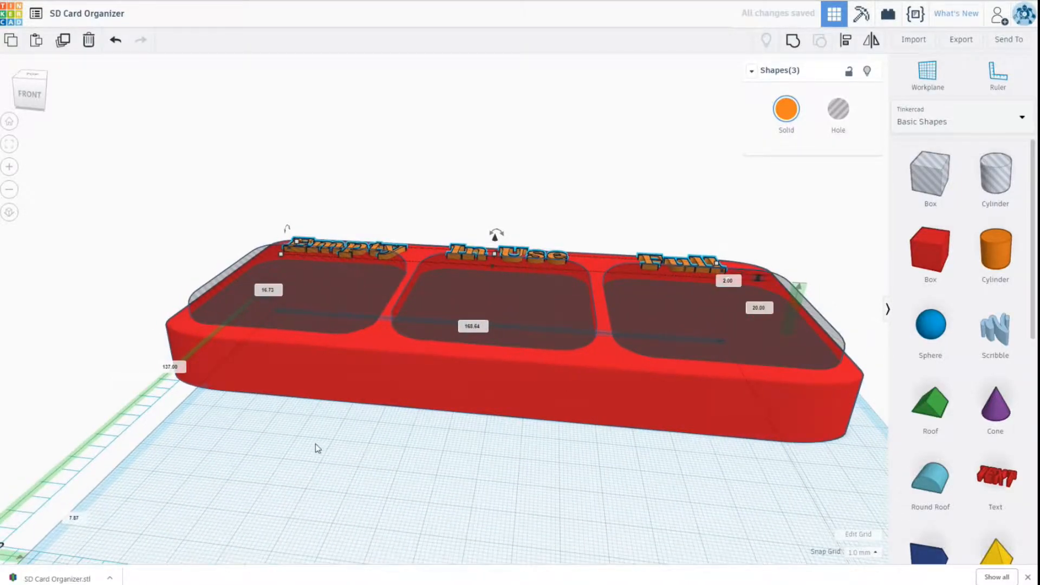
right_click_drag(299, 454, 344, 501)
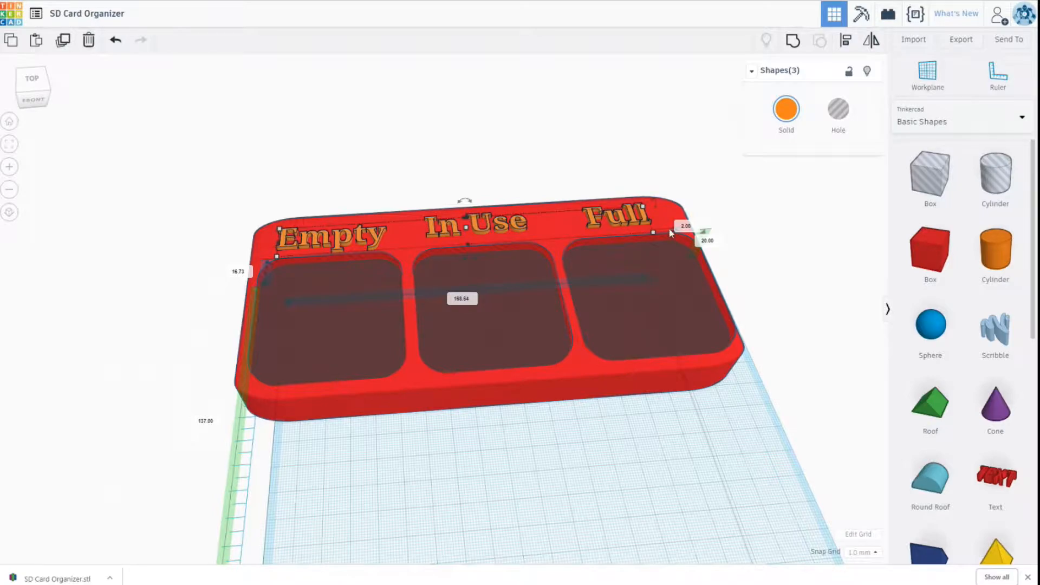
left_click(686, 227)
type("10")
key("Return")
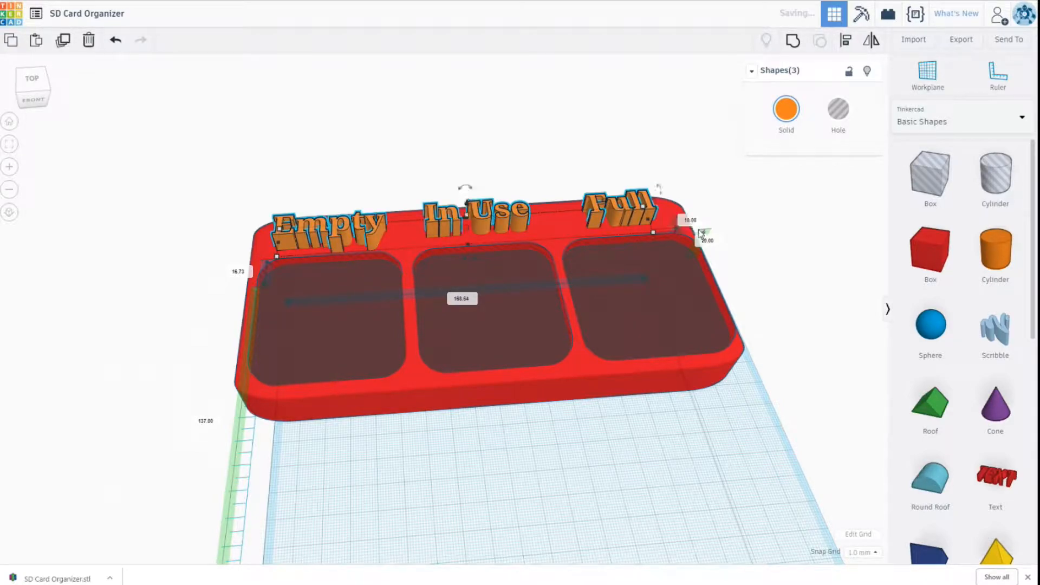
Set the elevation of the three selected texts to 12 mm above the workplane.
right_click_drag(532, 548, 550, 373)
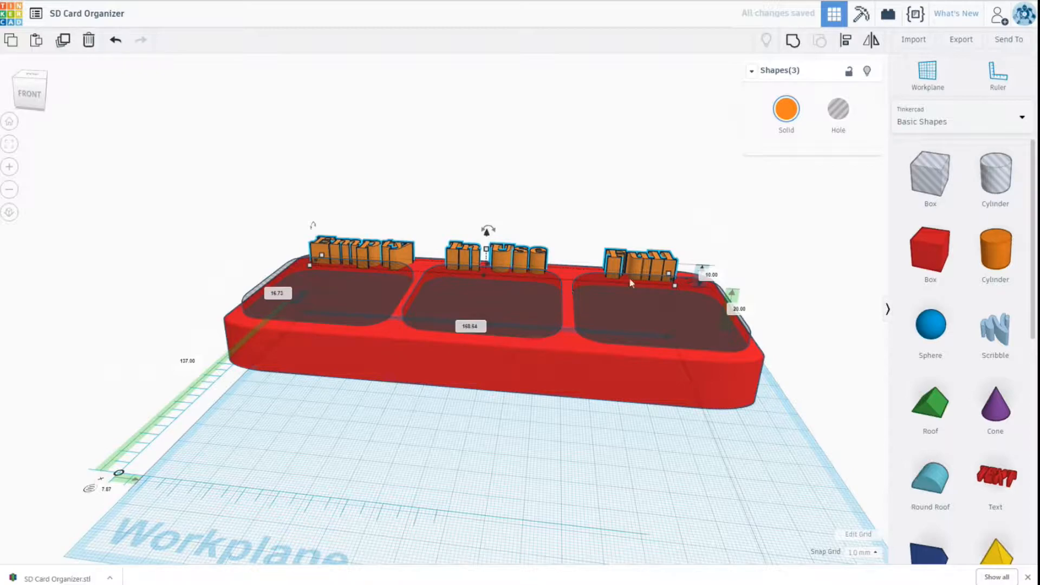
left_click(739, 310)
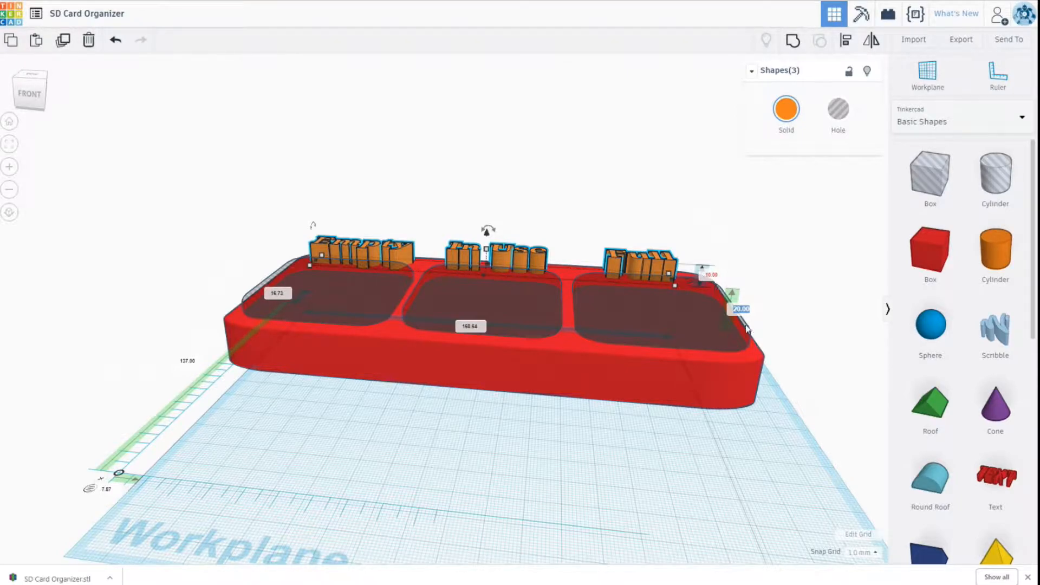
type("12")
key("Return")
right_click_drag(336, 387, 476, 452)
scroll(476, 453, "down", 2)
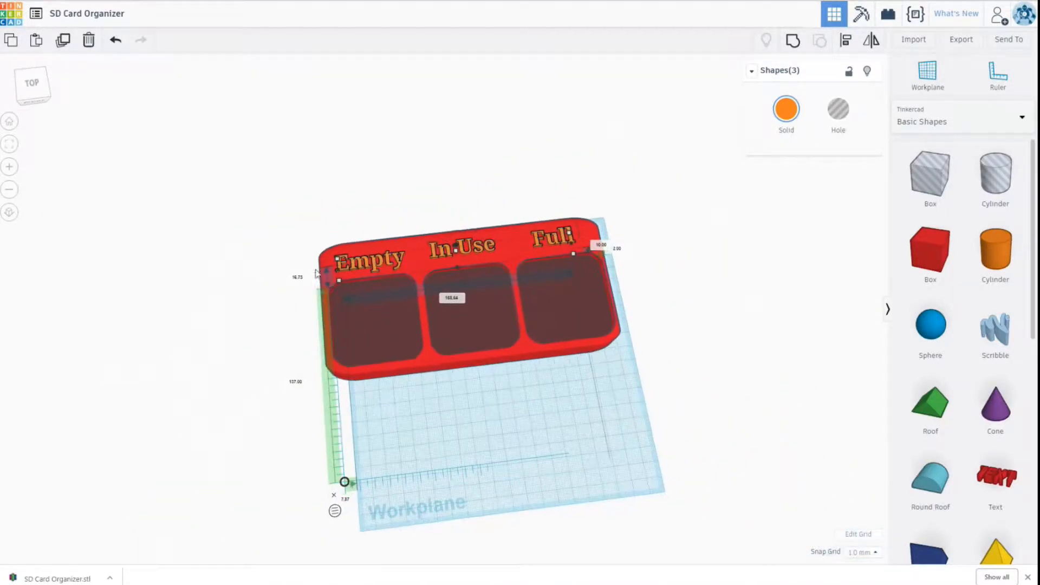
Select the slab, the three compartment holes and the three texts, and group them into one solid.
left_click_drag(283, 204, 652, 346)
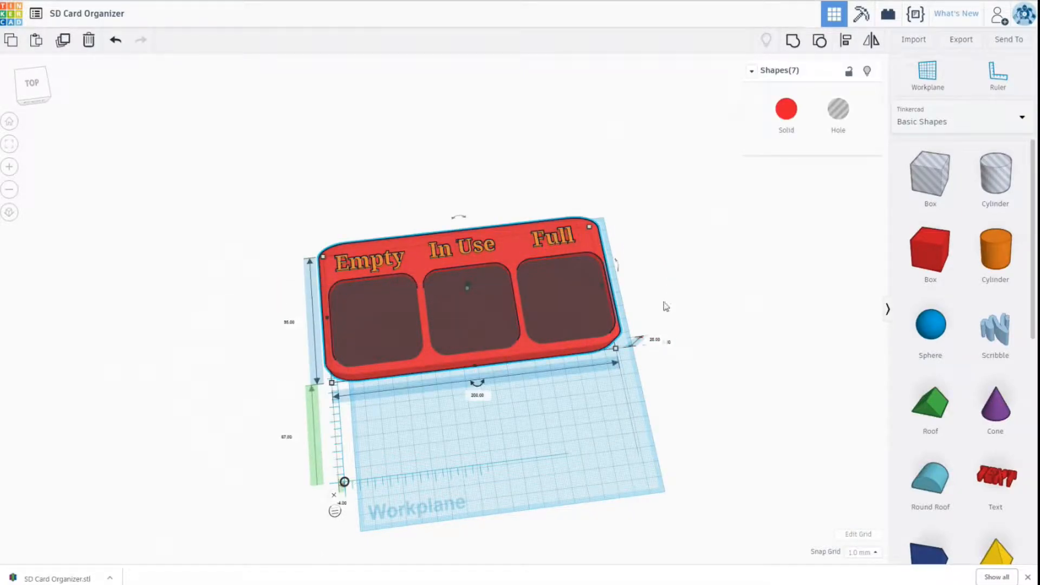
left_click(793, 41)
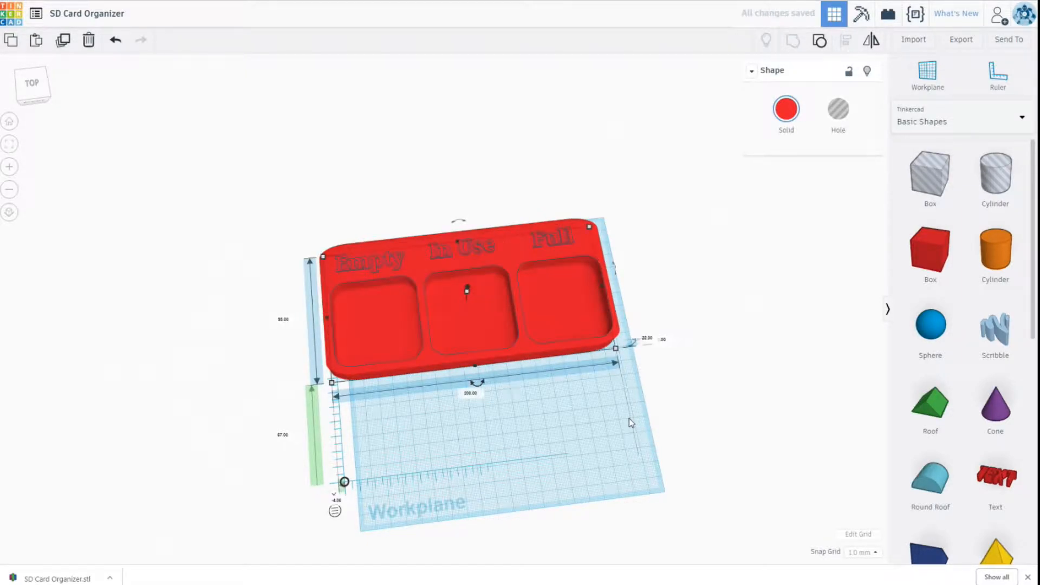
right_click_drag(648, 426, 715, 382)
scroll(618, 374, "up", 3)
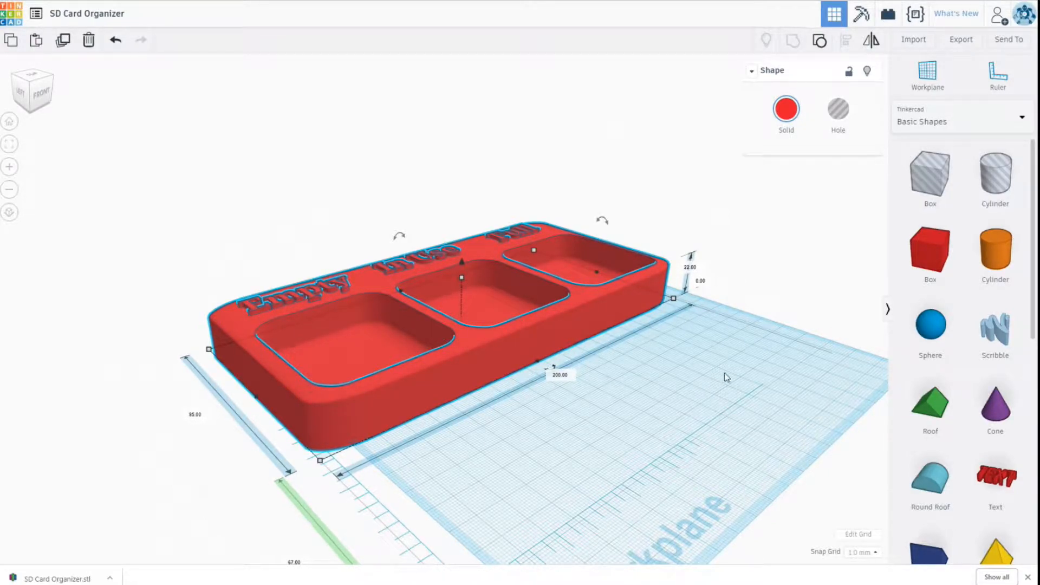
Set the height of the grouped organizer to 15 mm.
left_click(691, 268)
type("15")
key("Return")
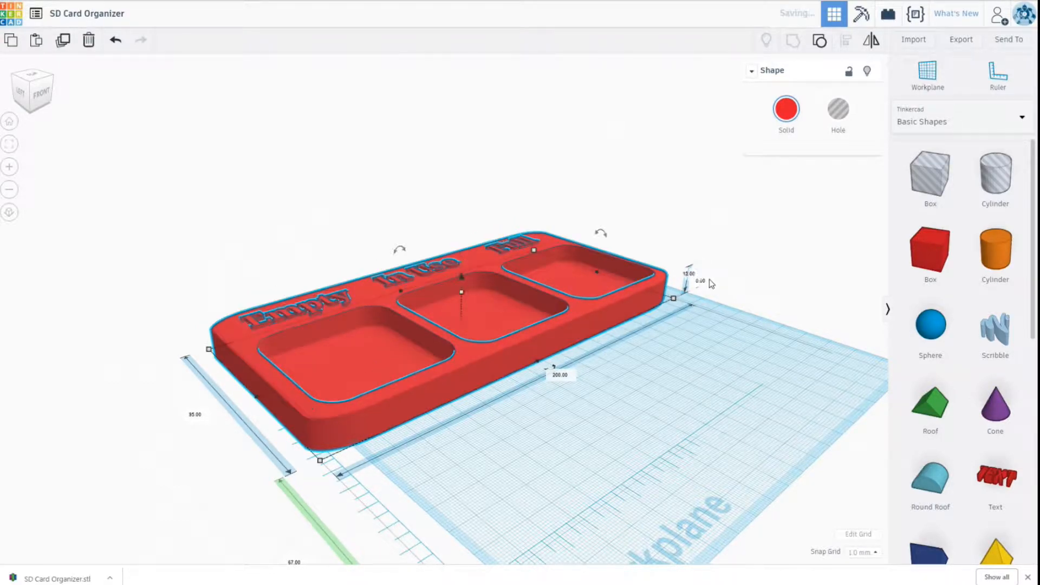
right_click_drag(717, 393, 676, 419)
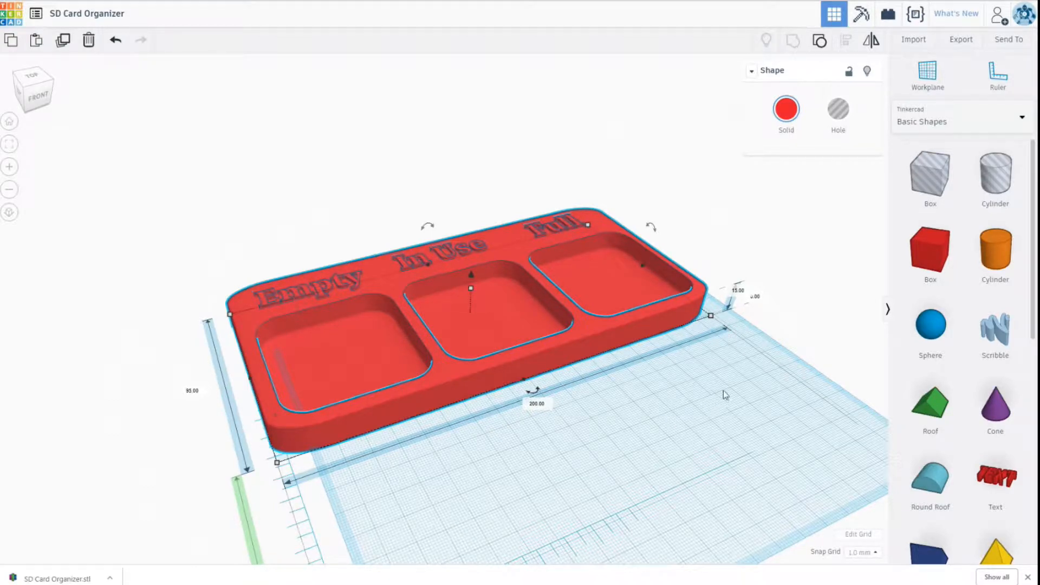
Export the selected organizer as an STL file named SD Card Organizer (1).stl in the SD Card Organizer folder.
scroll(715, 387, "down", 3)
right_click_drag(710, 397, 610, 434)
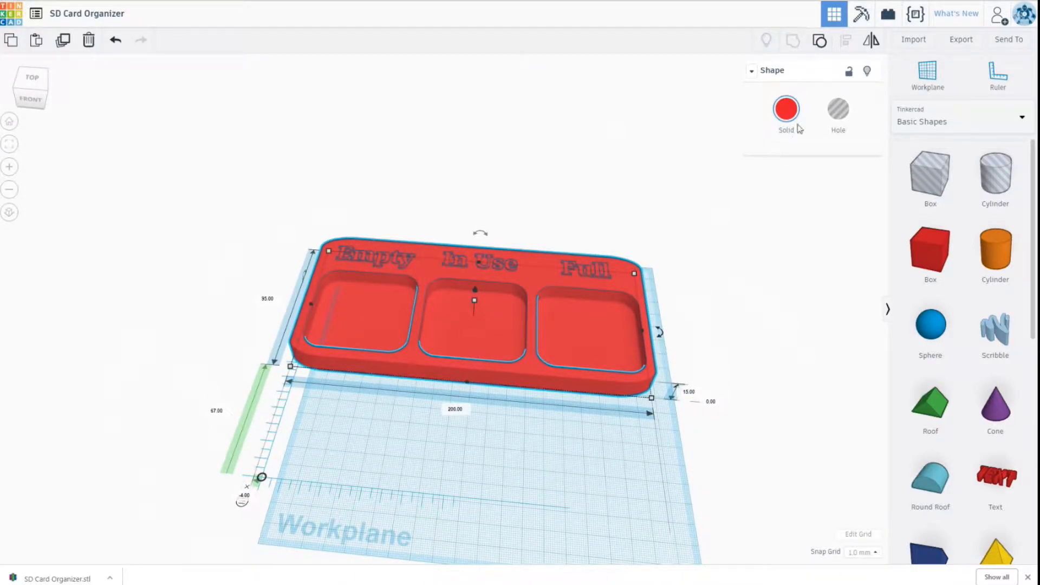
left_click(961, 39)
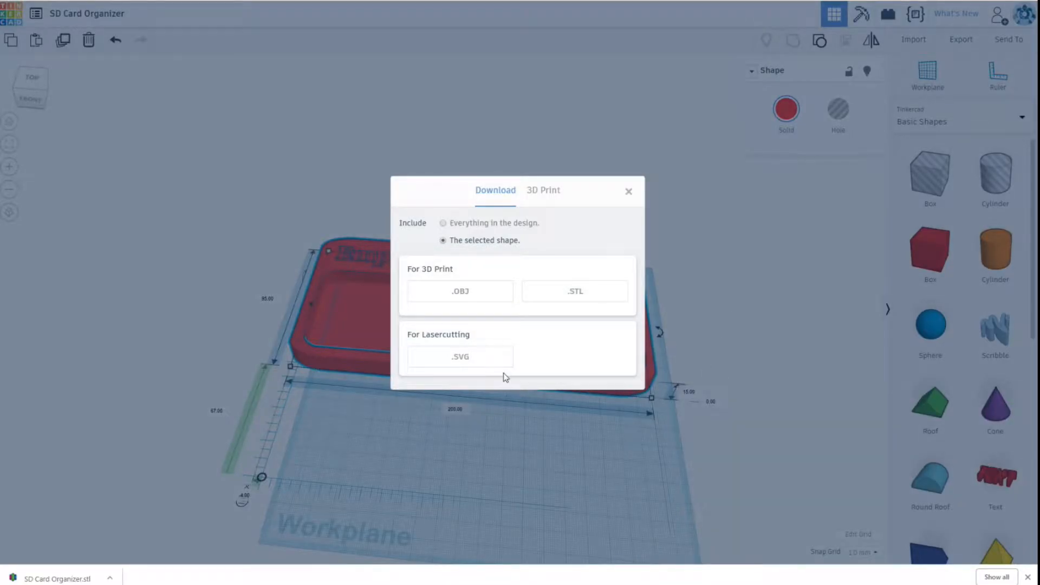
left_click(580, 293)
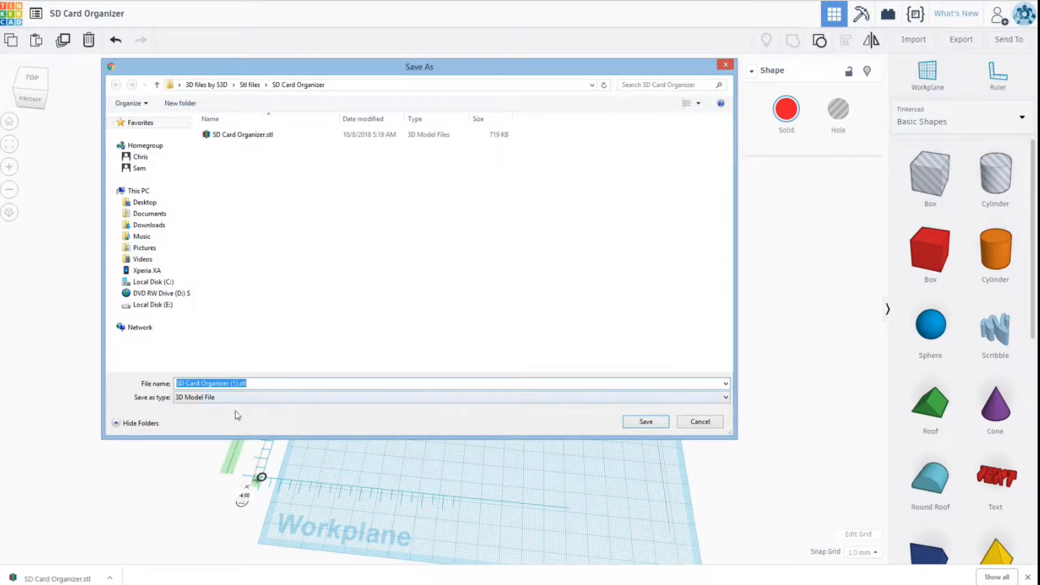
left_click(645, 422)
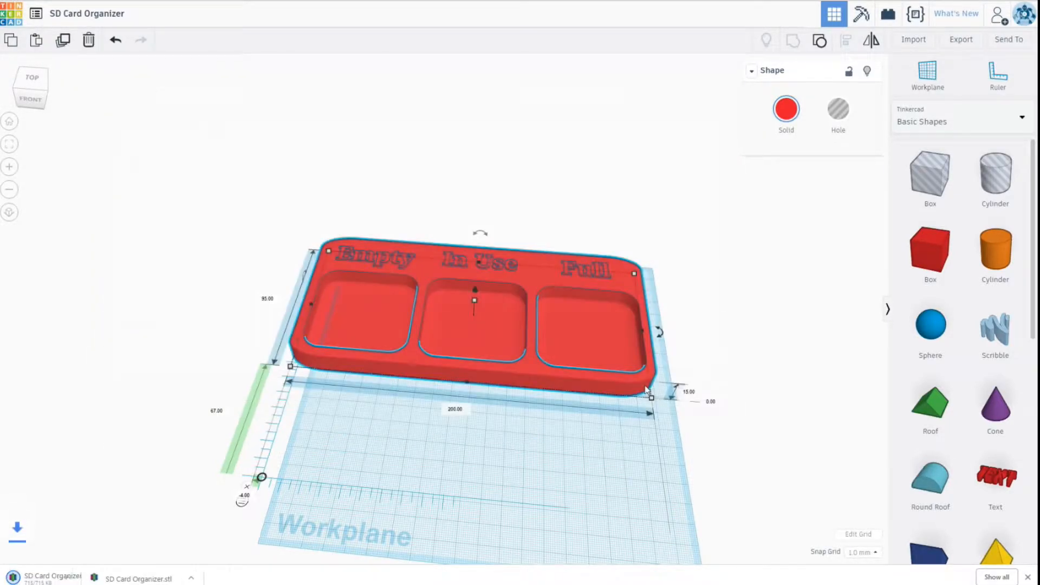
left_click(708, 320)
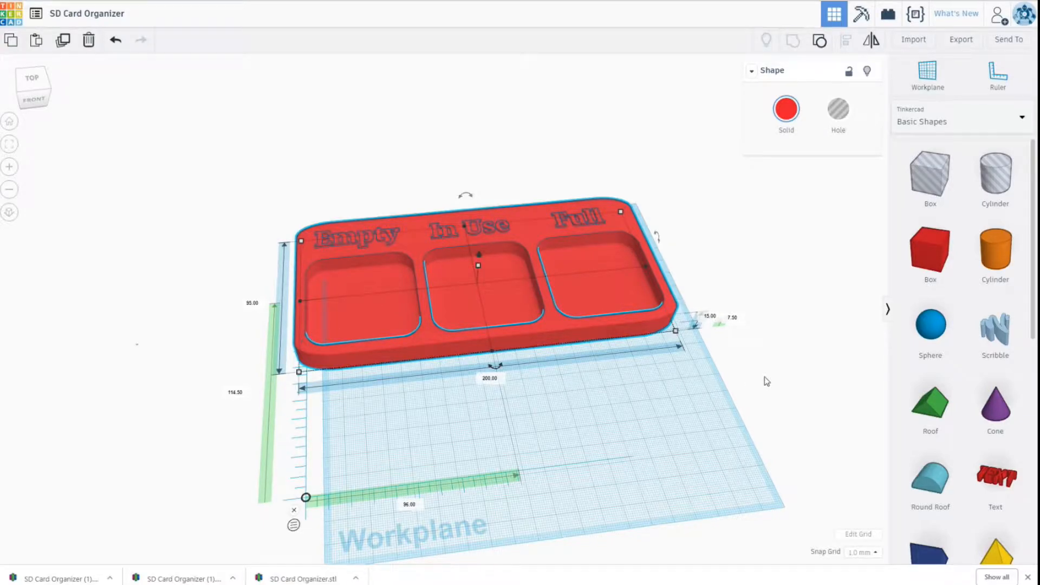
right_click_drag(703, 401, 639, 423)
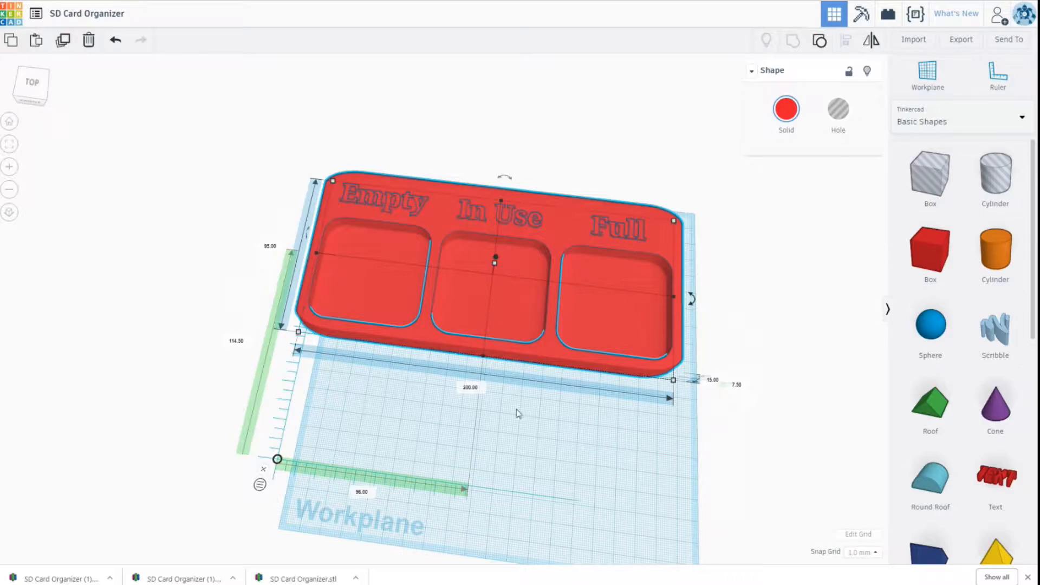
right_click_drag(604, 476, 682, 433)
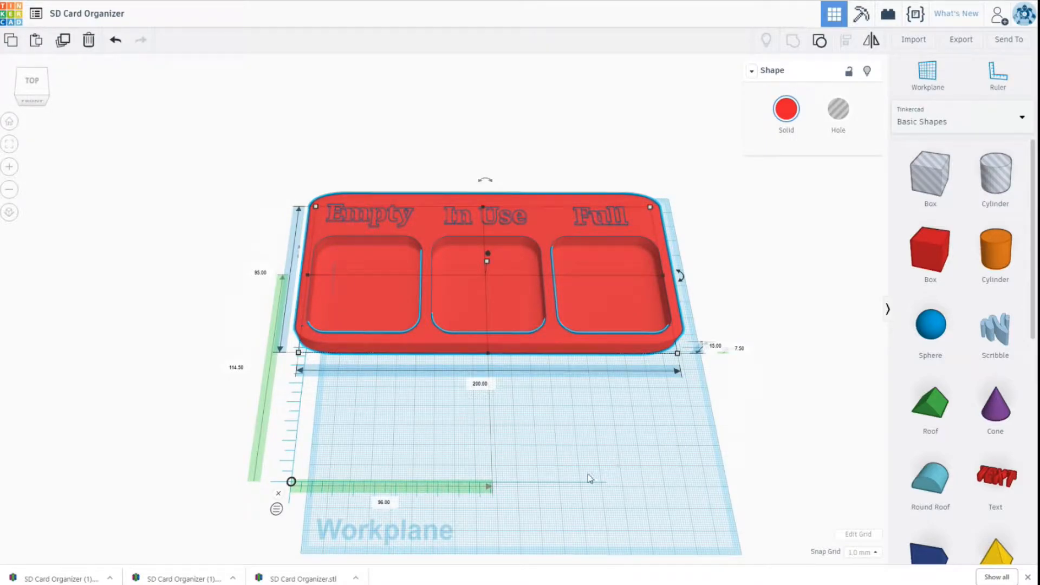
right_click_drag(424, 525, 580, 461)
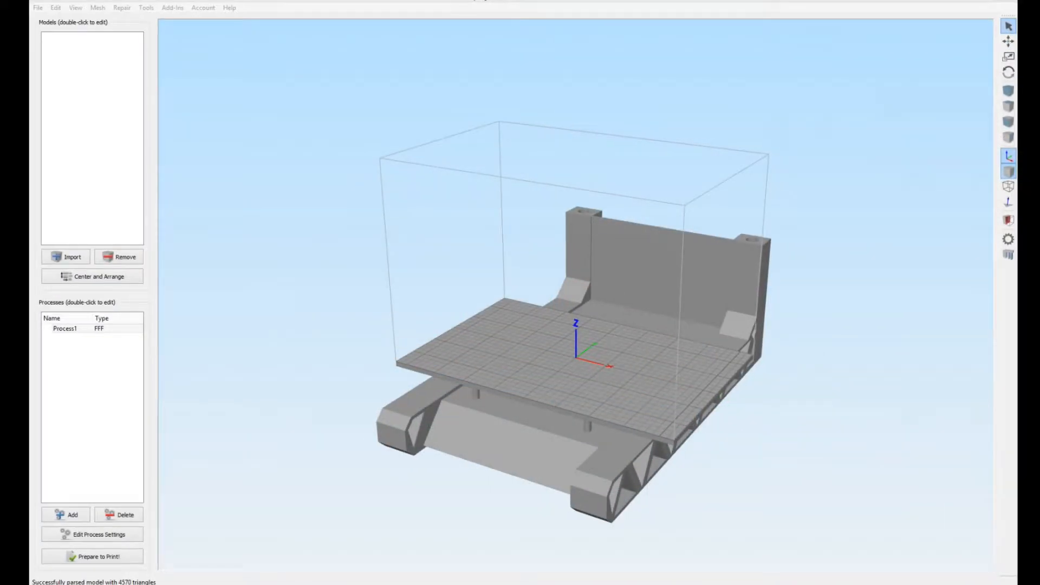
Switch to Simplify3D and import SD Card Organizer (1).stl from the SD Card Organizer folder onto the print bed.
scroll(532, 360, "up", 4)
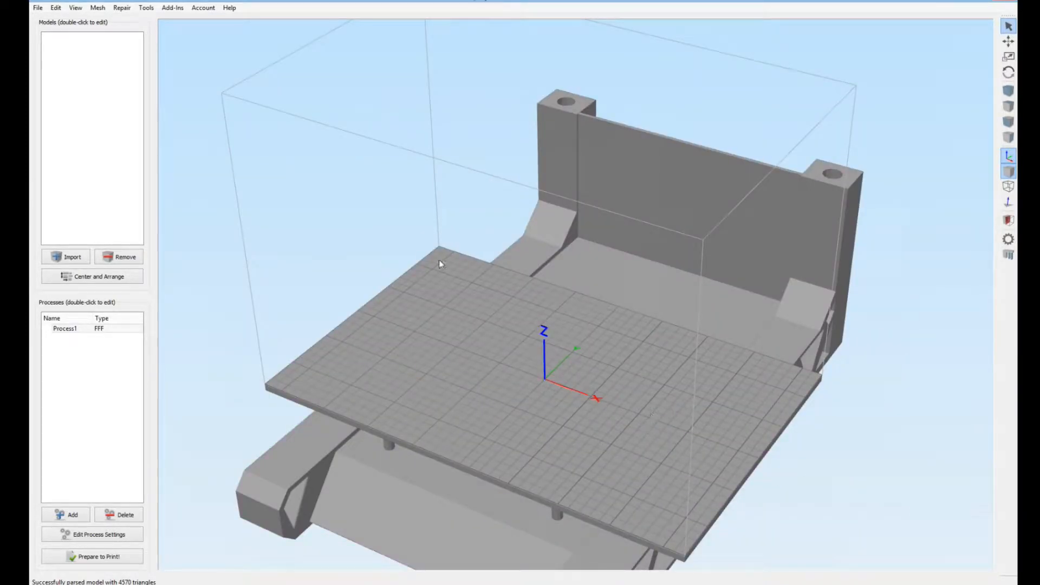
left_click(68, 258)
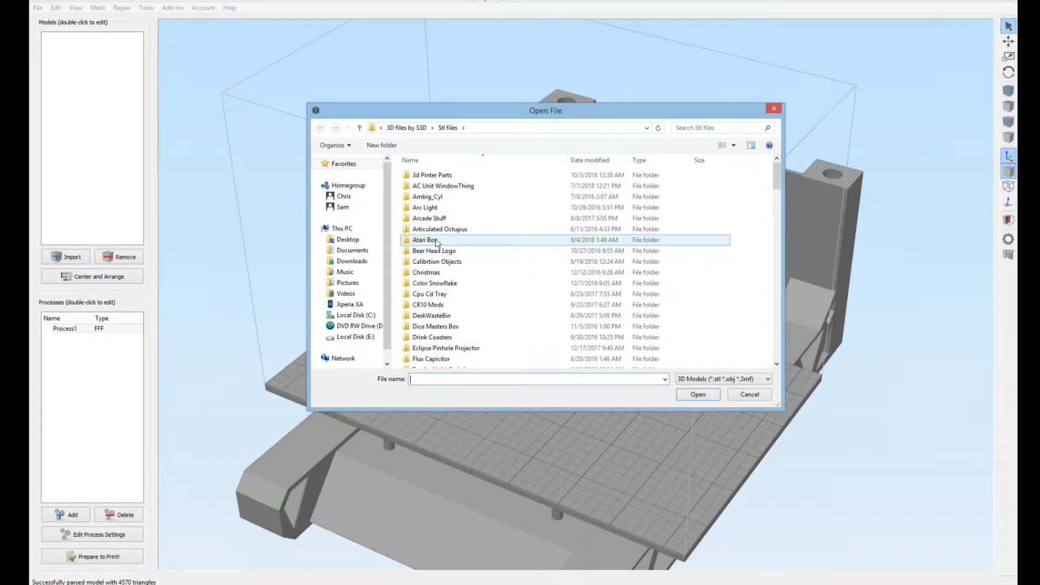
scroll(436, 241, "down", 12)
scroll(433, 239, "down", 10)
scroll(427, 253, "up", 2)
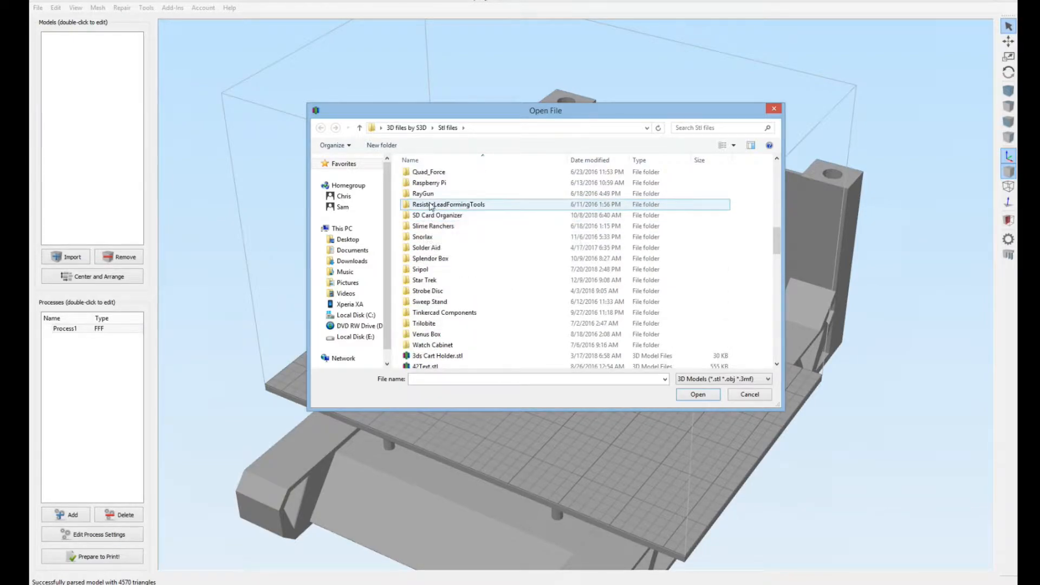
double_click(432, 215)
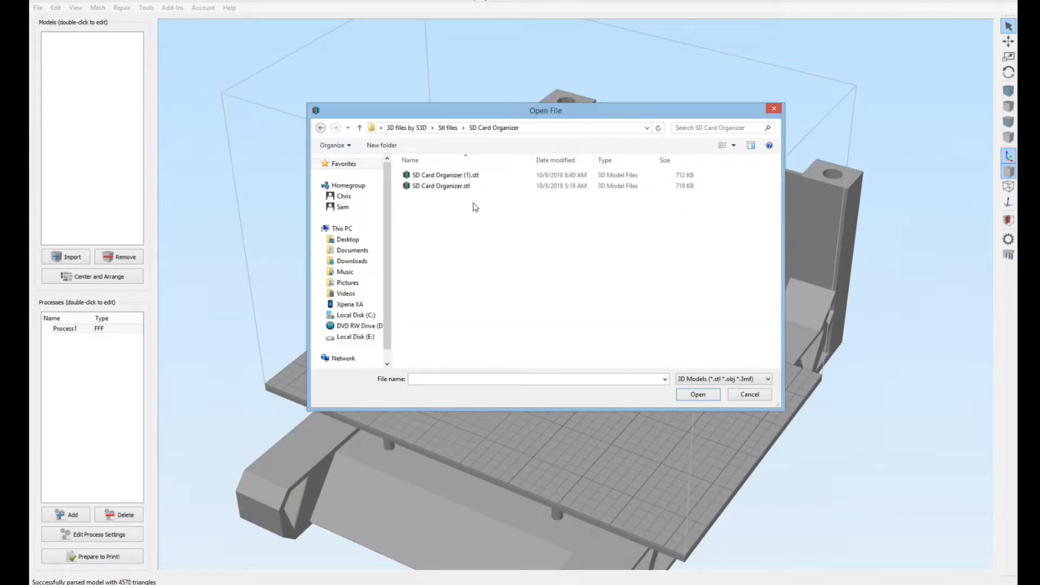
double_click(440, 175)
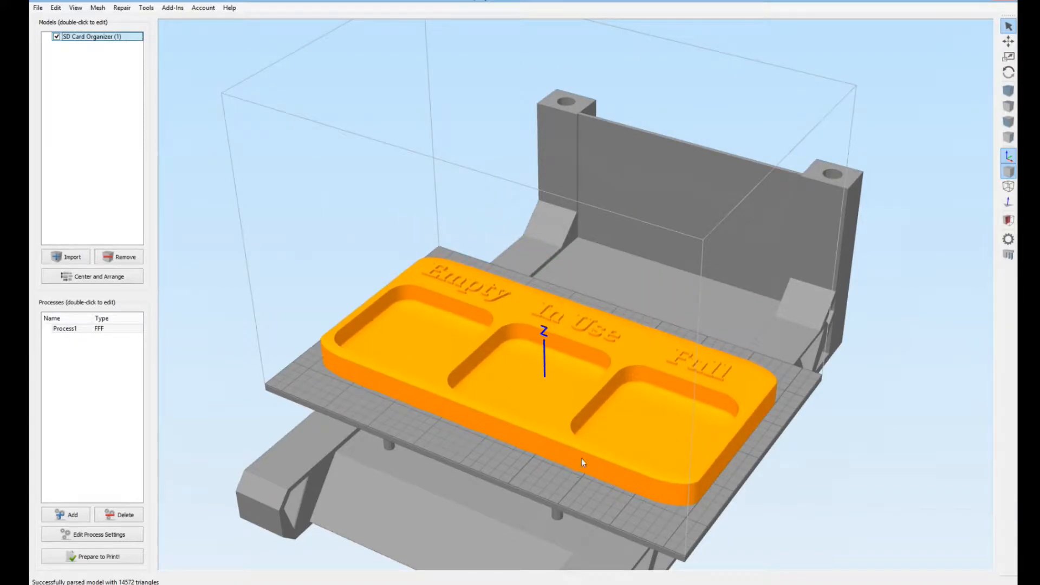
left_click_drag(454, 424, 463, 464)
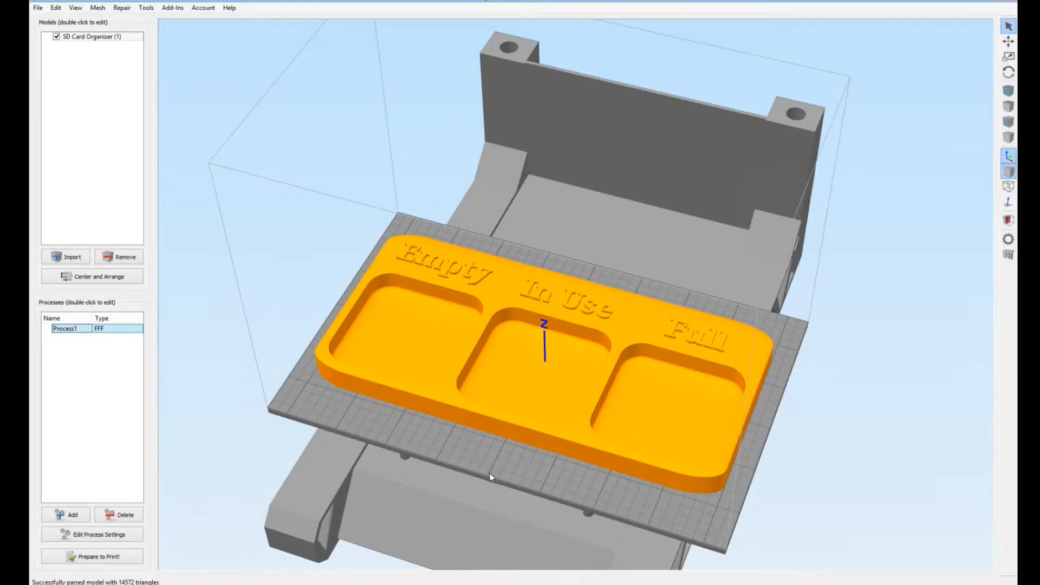
left_click_drag(467, 464, 531, 438)
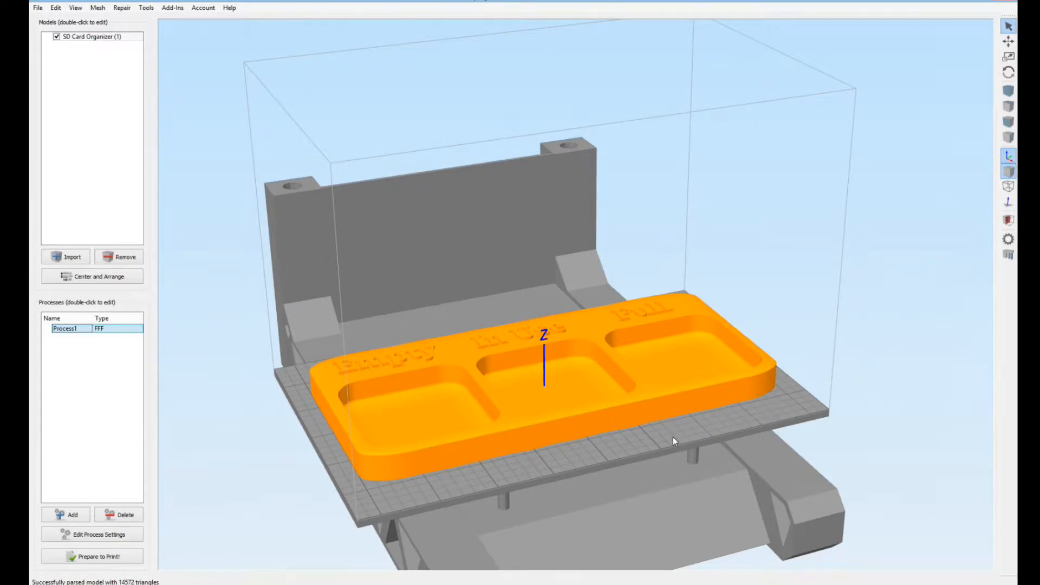
left_click_drag(672, 436, 581, 459)
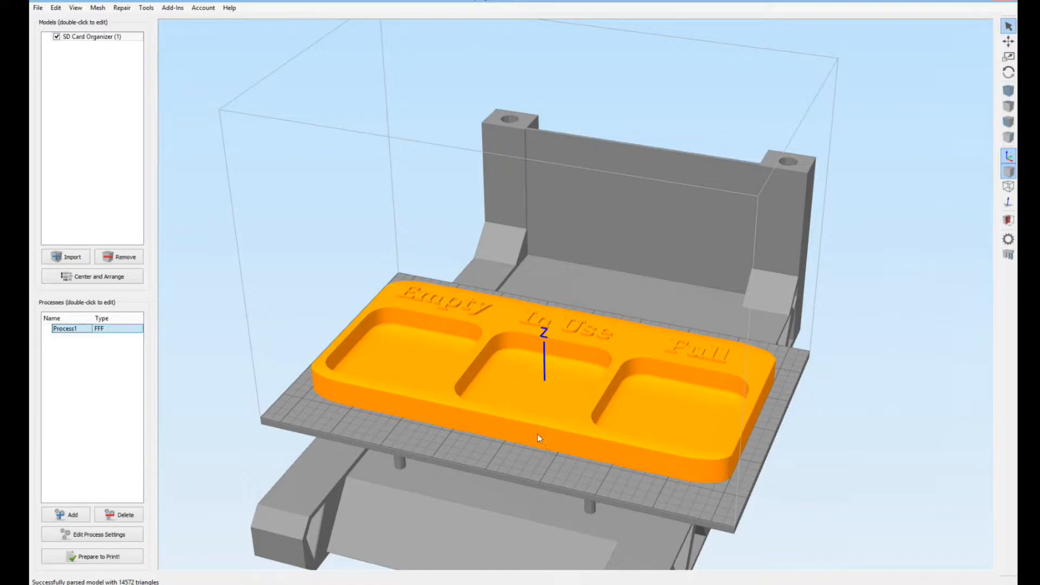
Open the settings of Process1, check its layer and skirt options, and lower the interior fill percentage.
double_click(68, 328)
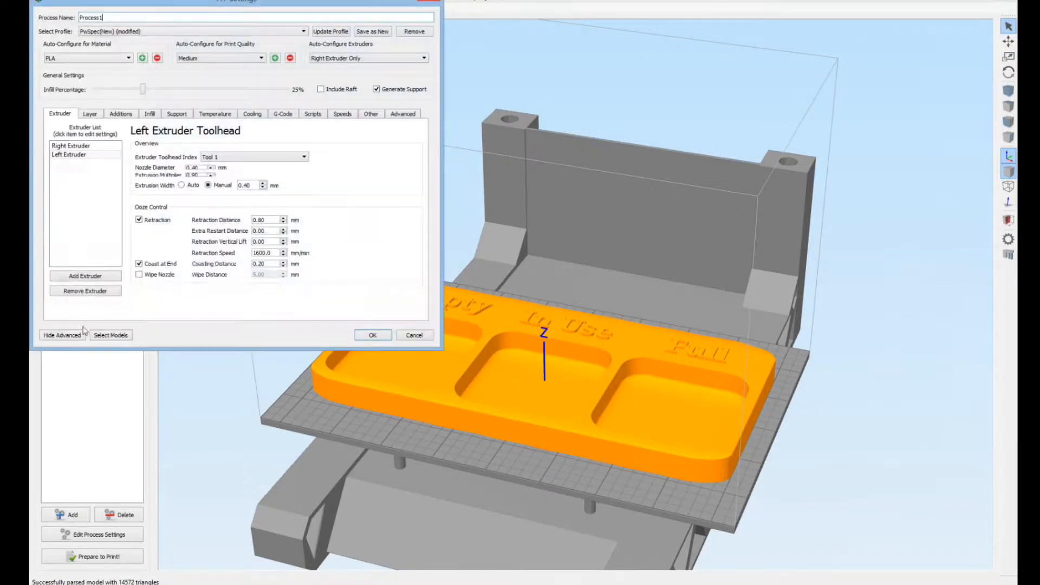
left_click_drag(212, 3, 258, 25)
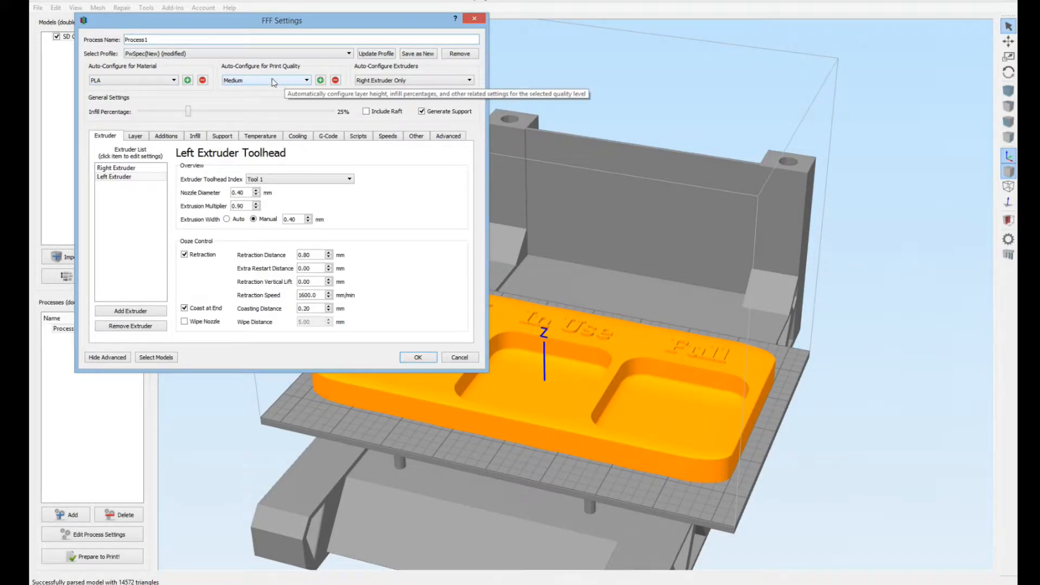
left_click(135, 139)
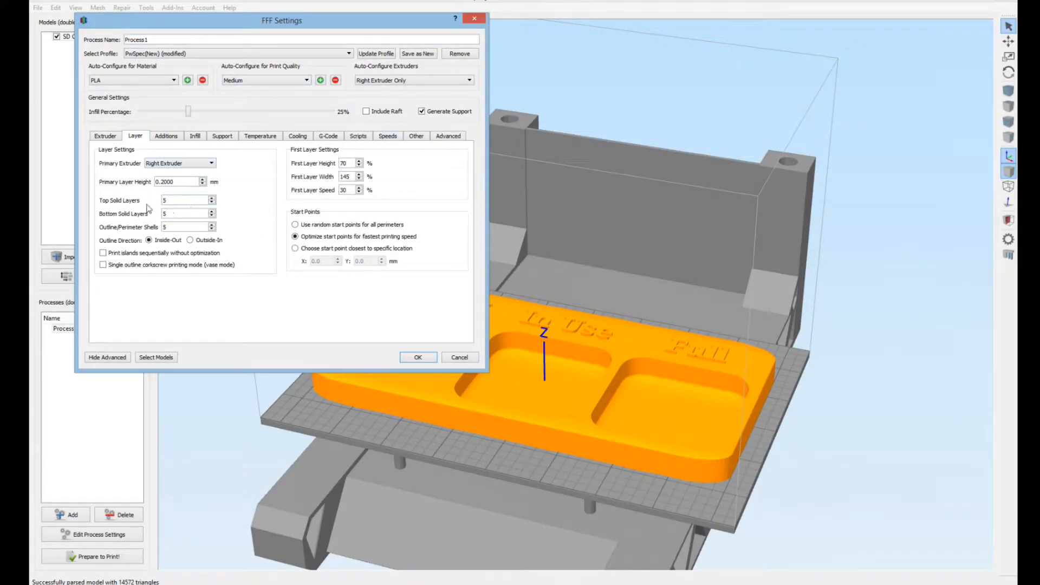
left_click(162, 137)
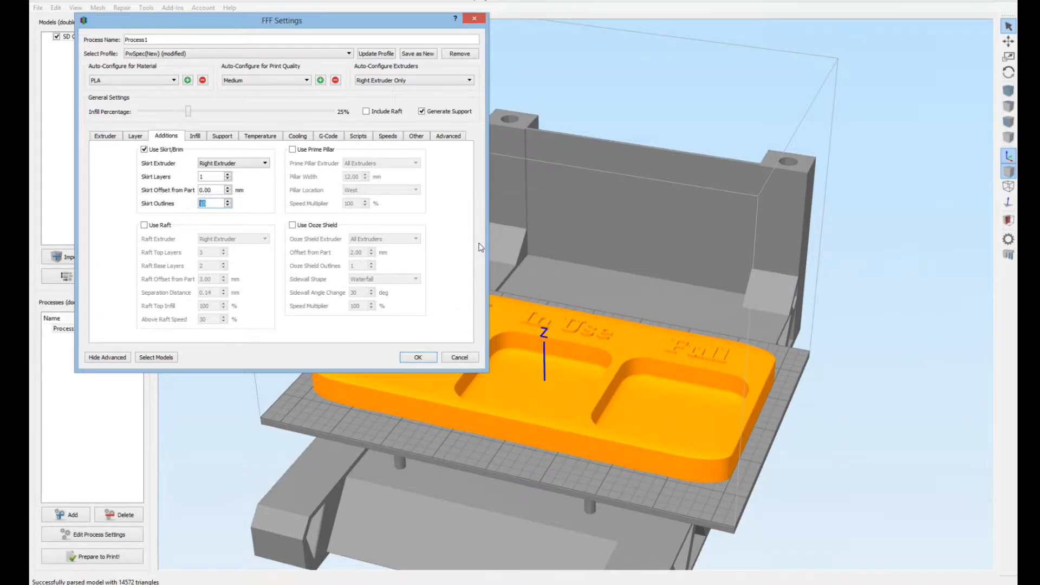
left_click(197, 138)
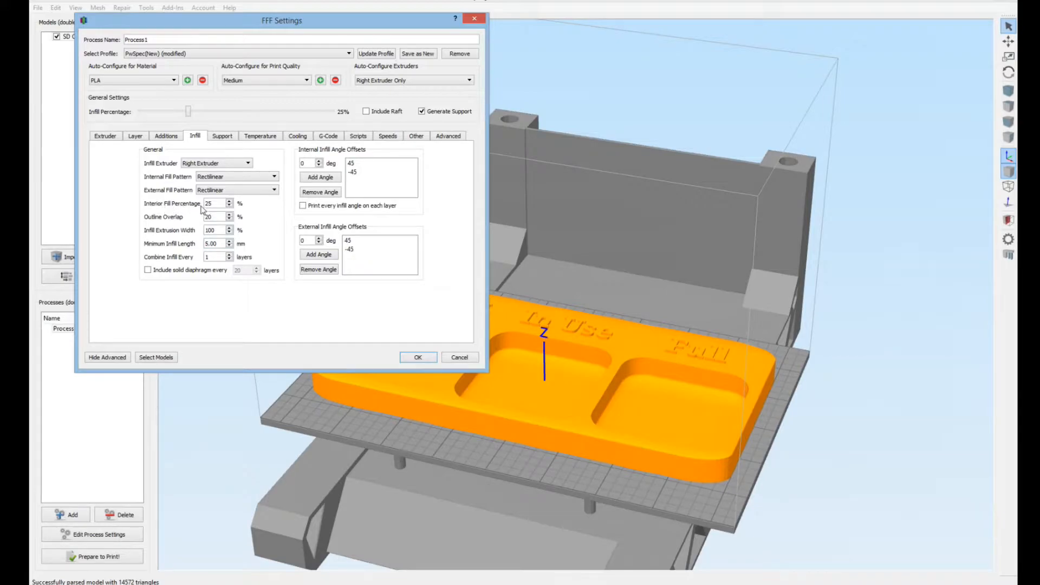
left_click(230, 206)
left_click(230, 201)
Set the top and bottom solid layers to 3 each and turn off support material generation.
left_click(136, 136)
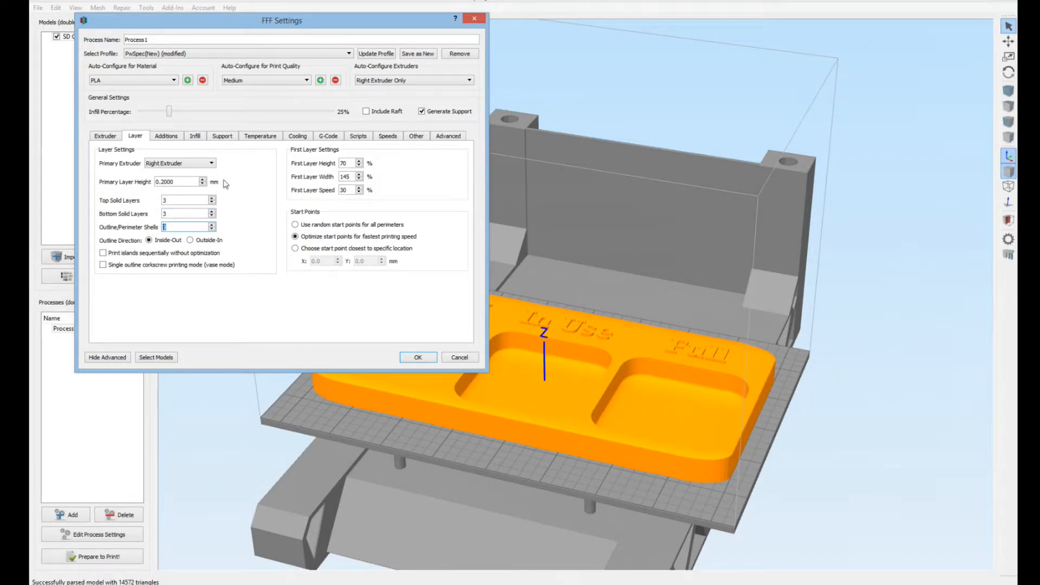
left_click(223, 136)
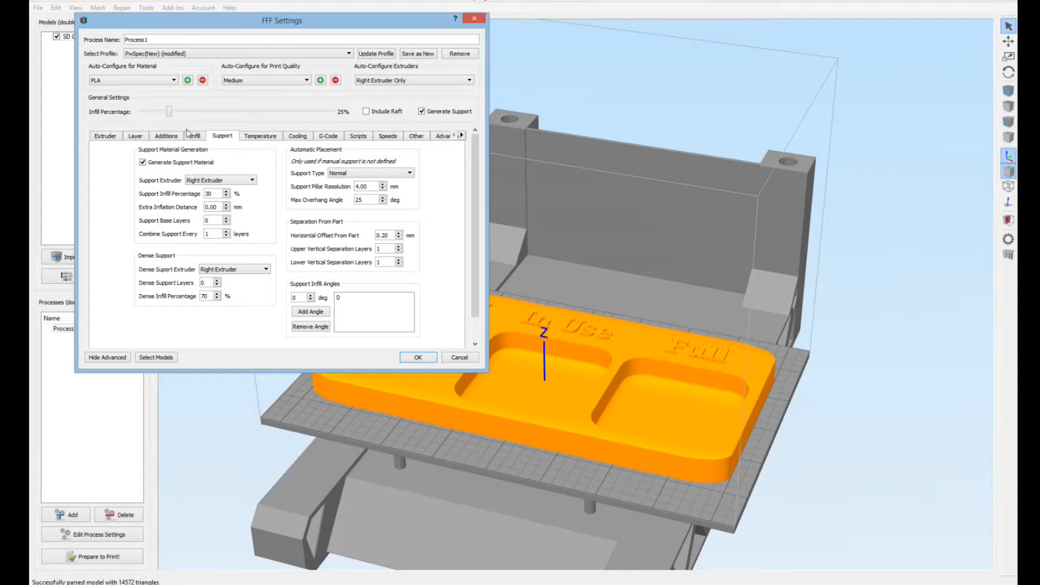
left_click(142, 163)
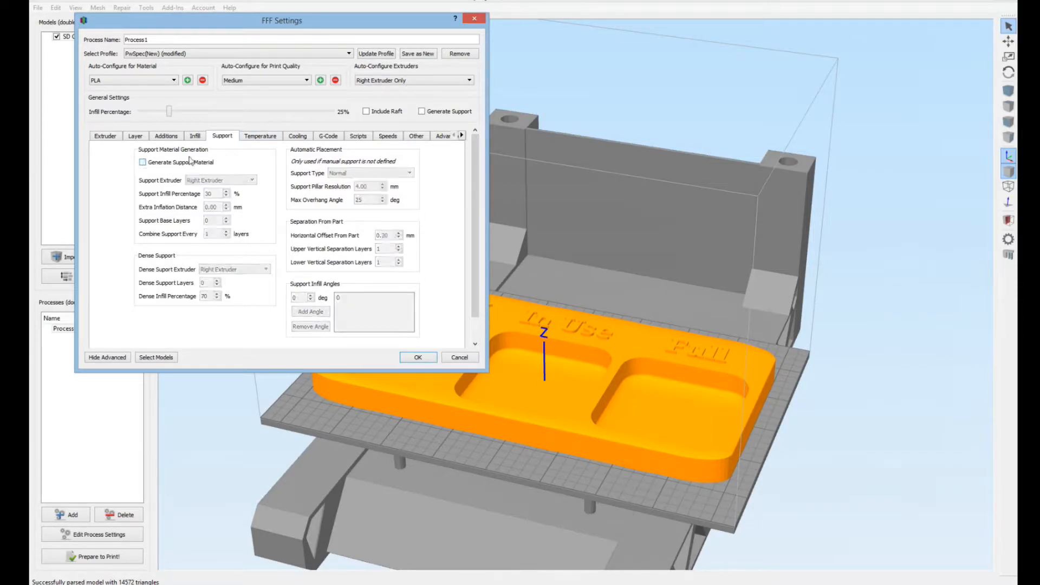
Review the extruder temperature setpoints and the per-layer cooling fan speeds of the print process.
left_click(257, 137)
left_click(115, 177)
left_click(116, 168)
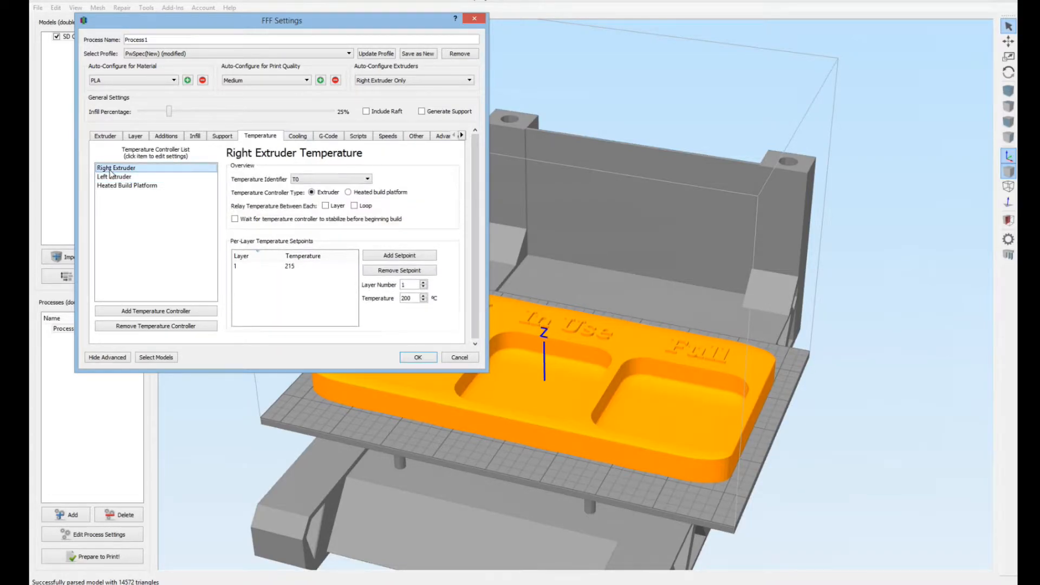
left_click(298, 137)
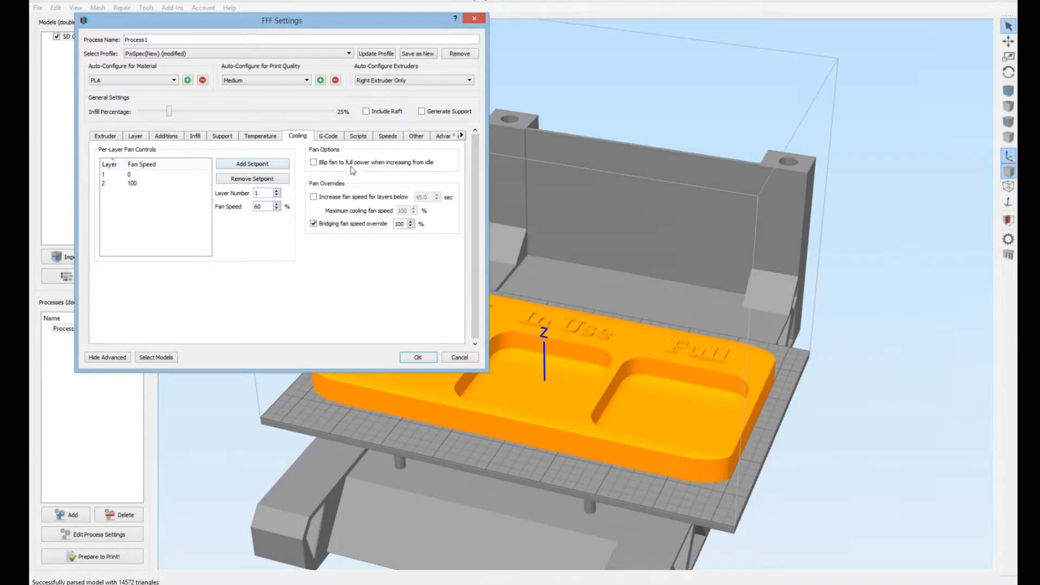
left_click(264, 138)
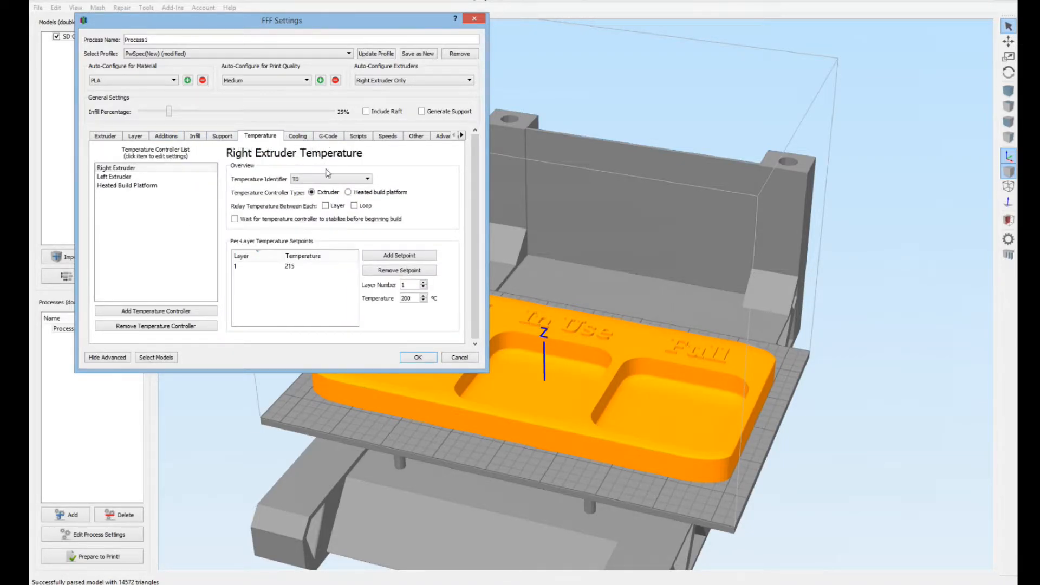
Check the extruder settings, accept the process settings, and slice the organizer to inspect its toolpath preview.
left_click(146, 185)
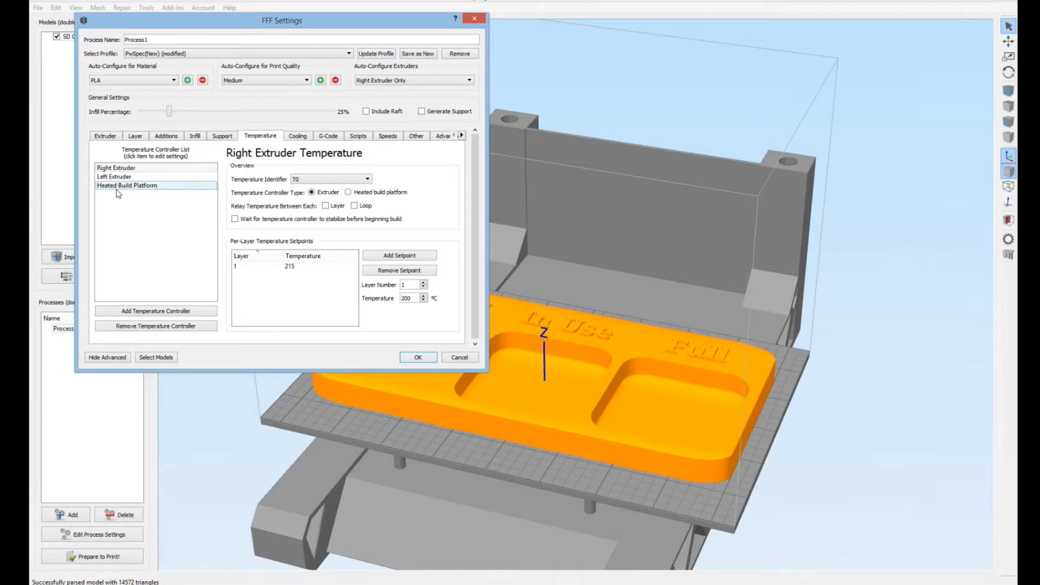
left_click(106, 138)
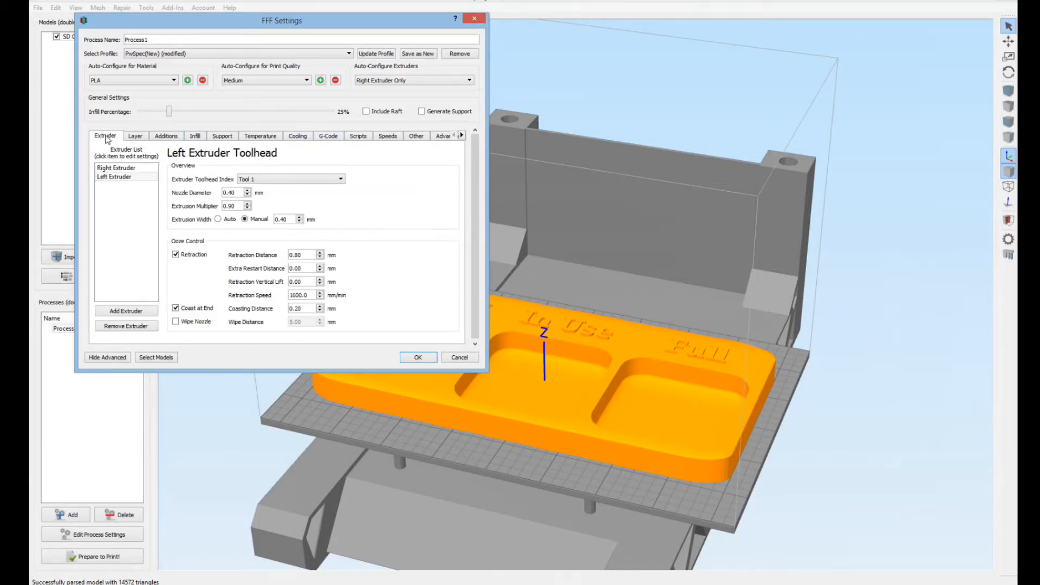
left_click(413, 358)
left_click(85, 556)
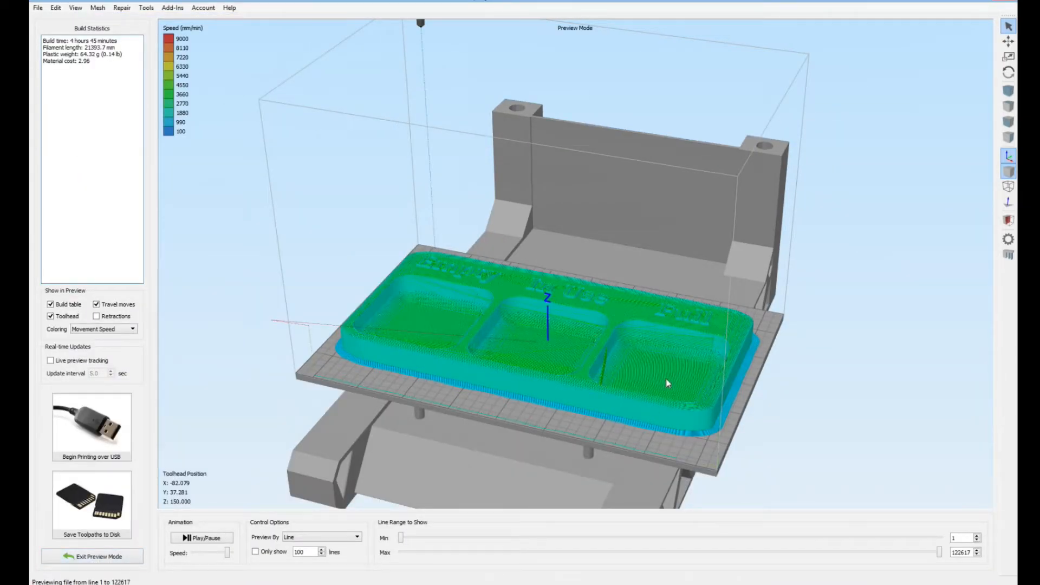
left_click_drag(717, 447, 802, 462)
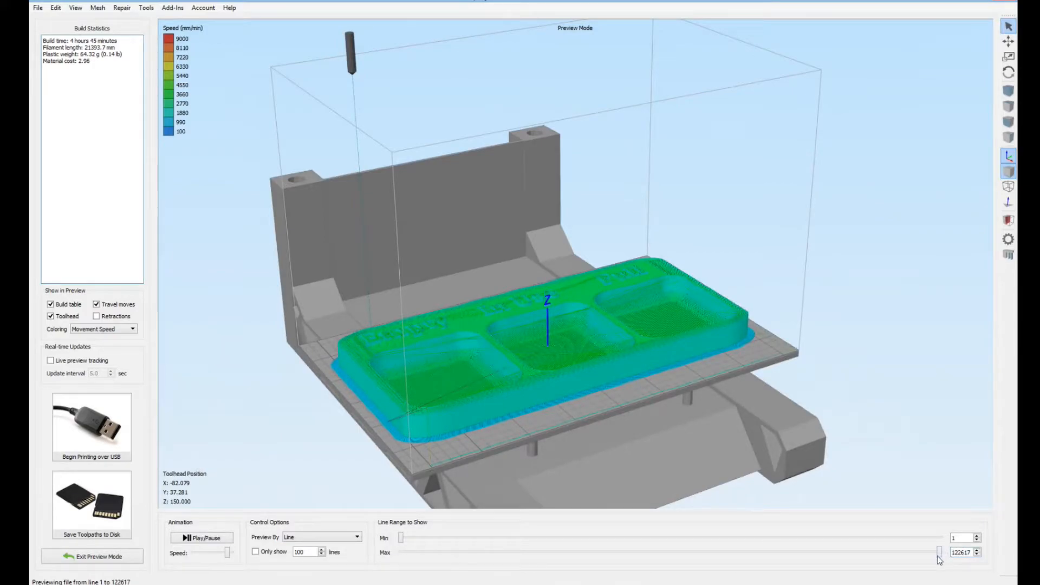
mouse_move(939, 552)
left_mouse_down()
mouse_move(628, 565)
mouse_move(841, 566)
mouse_move(708, 552)
mouse_move(940, 552)
left_mouse_up()
Start saving the toolpaths to disk and change the output file name to SD Card Organizer.x3g.
left_click(79, 517)
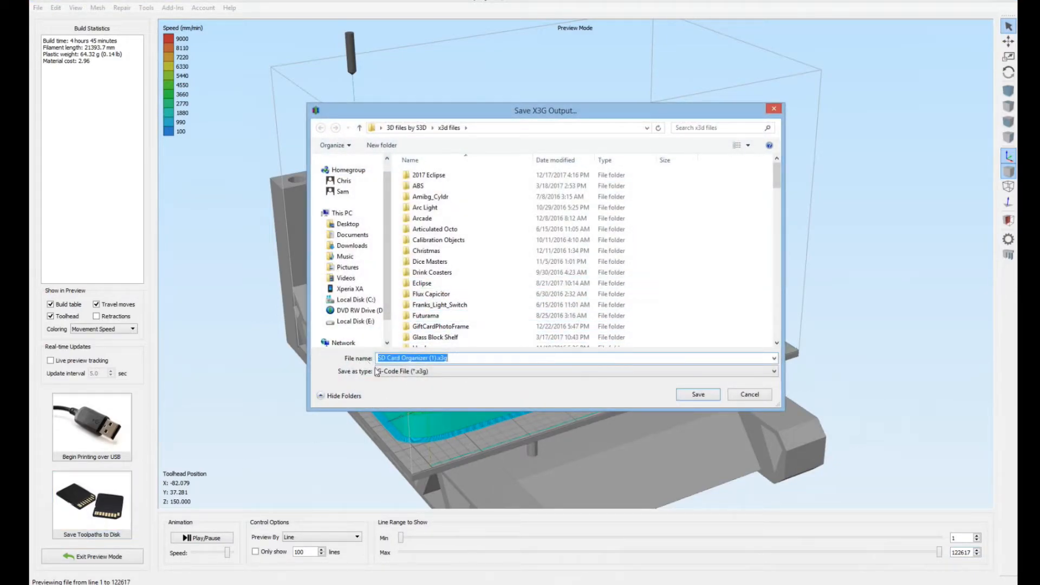
left_click(436, 359)
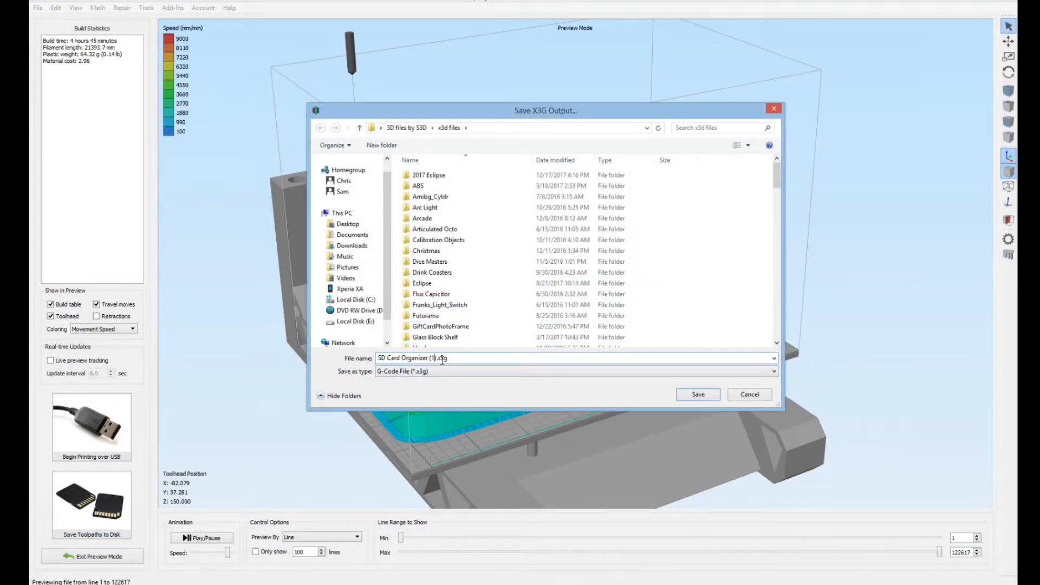
key("BackSpace")
key("BackSpace")
Create a new folder named SD Card Org inside the x3d files folder.
right_click(723, 222)
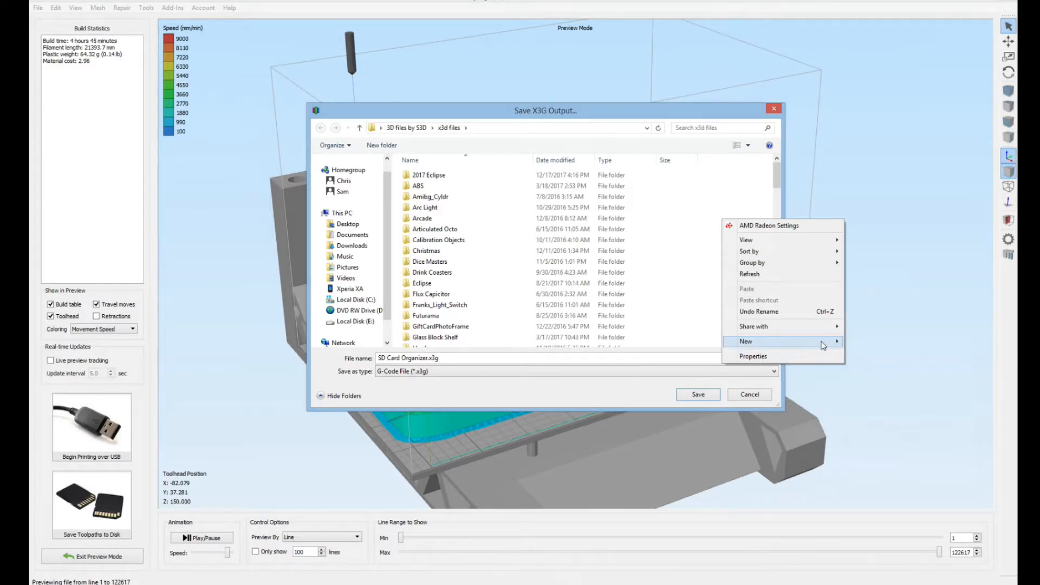
left_click(868, 342)
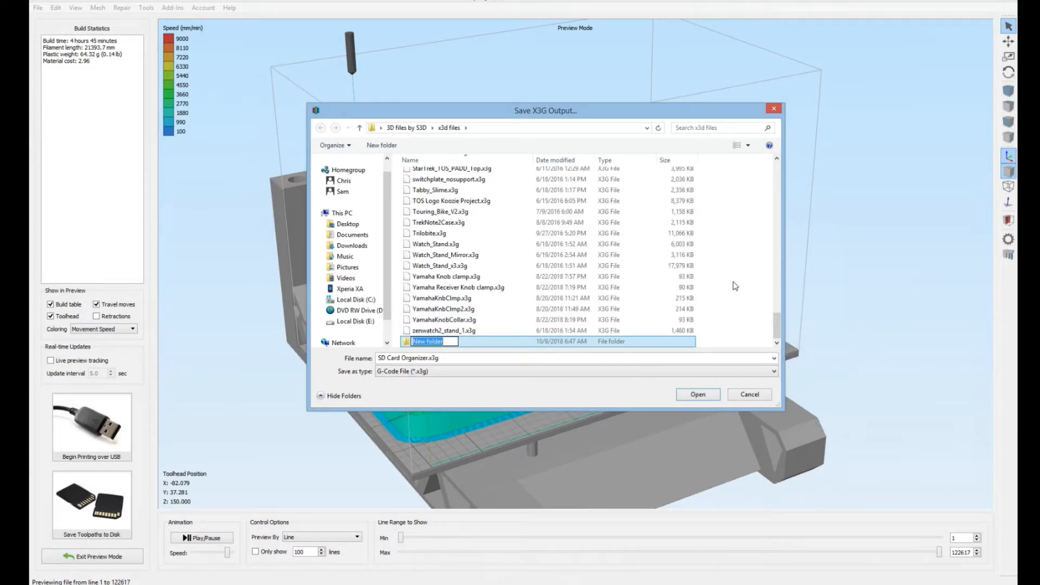
type("SD Card OR")
key("BackSpace")
type("rgh")
key("Return")
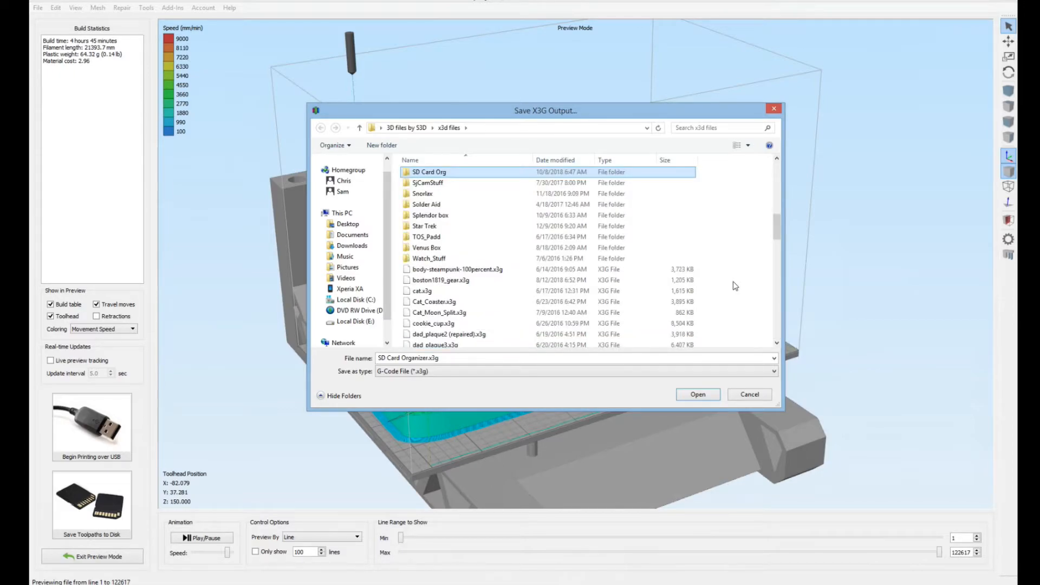
Save the X3G toolpath file in the SD Card Org folder and check the build statistics.
double_click(422, 172)
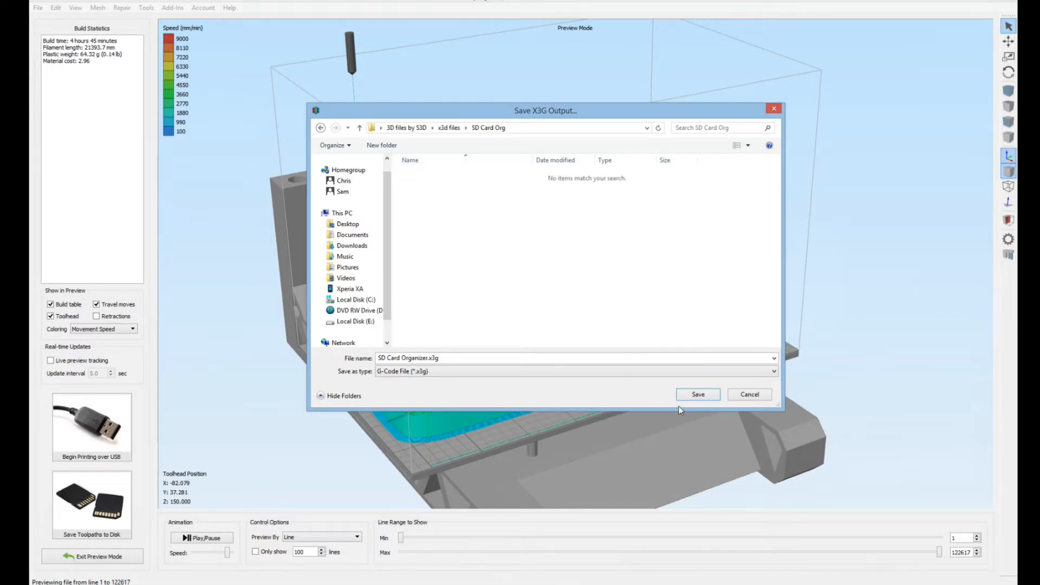
left_click(700, 394)
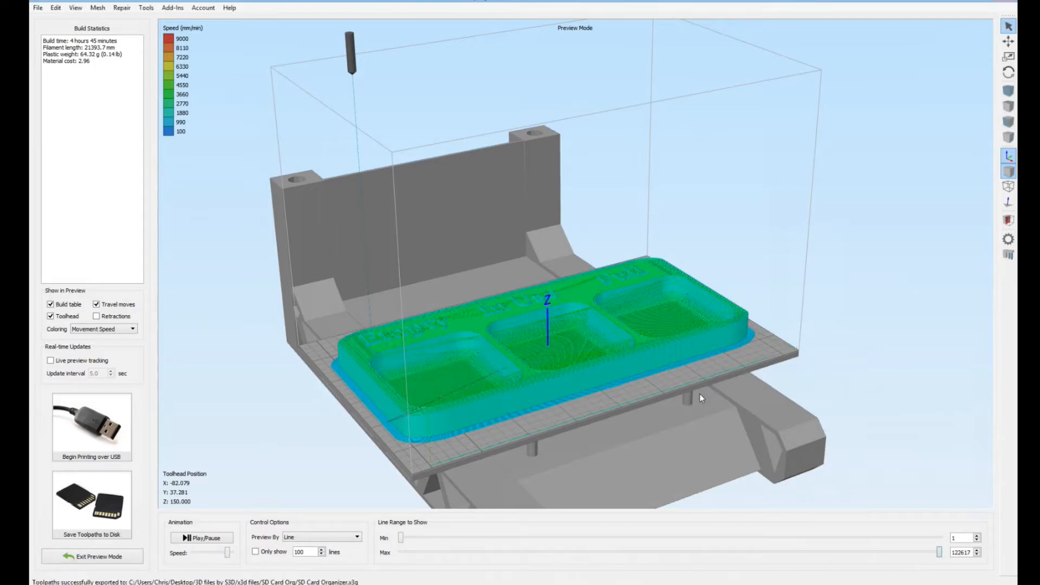
left_click_drag(700, 394, 85, 48)
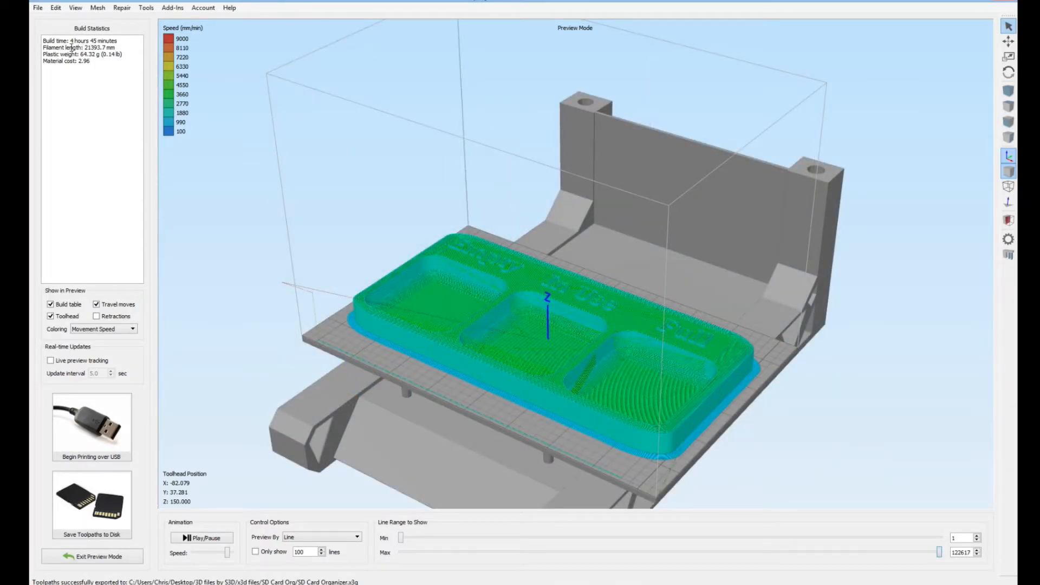